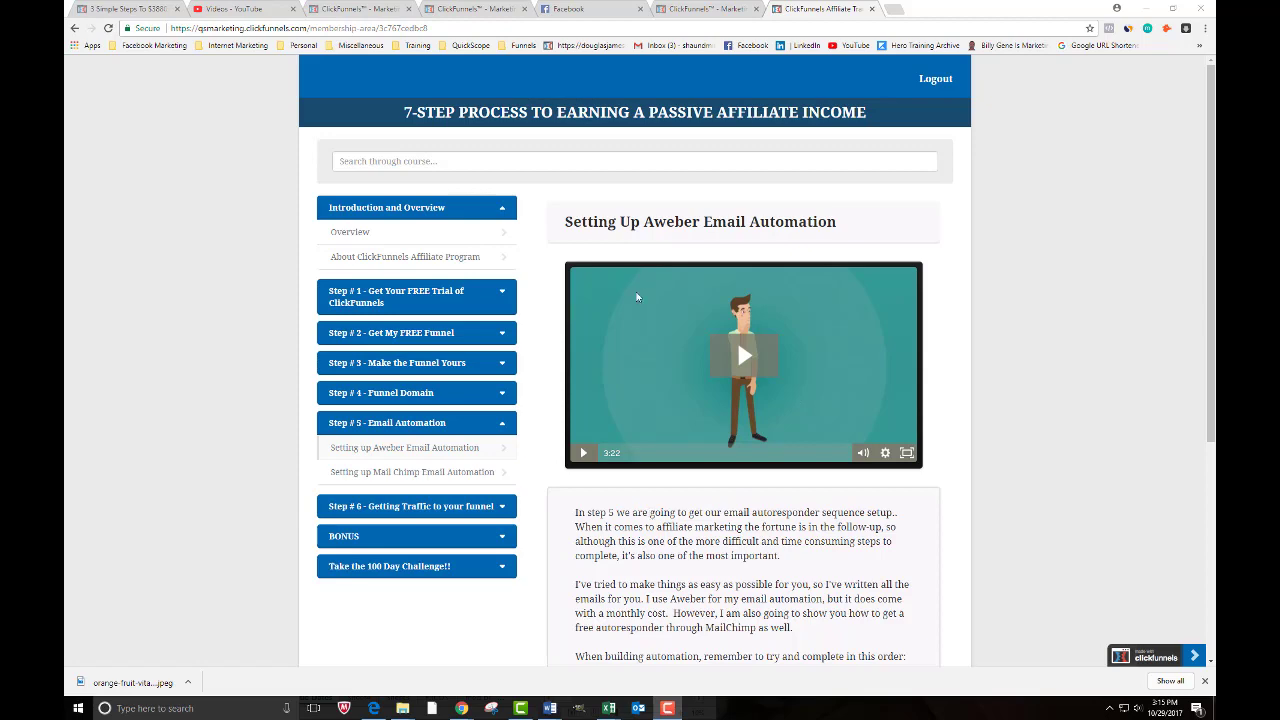
# - Scroll the Step 5 Email Automation lesson and follow the 'CLICK HERE - To Create Aweber Email Account' link
pyautogui.scroll(-3, 692, 570)
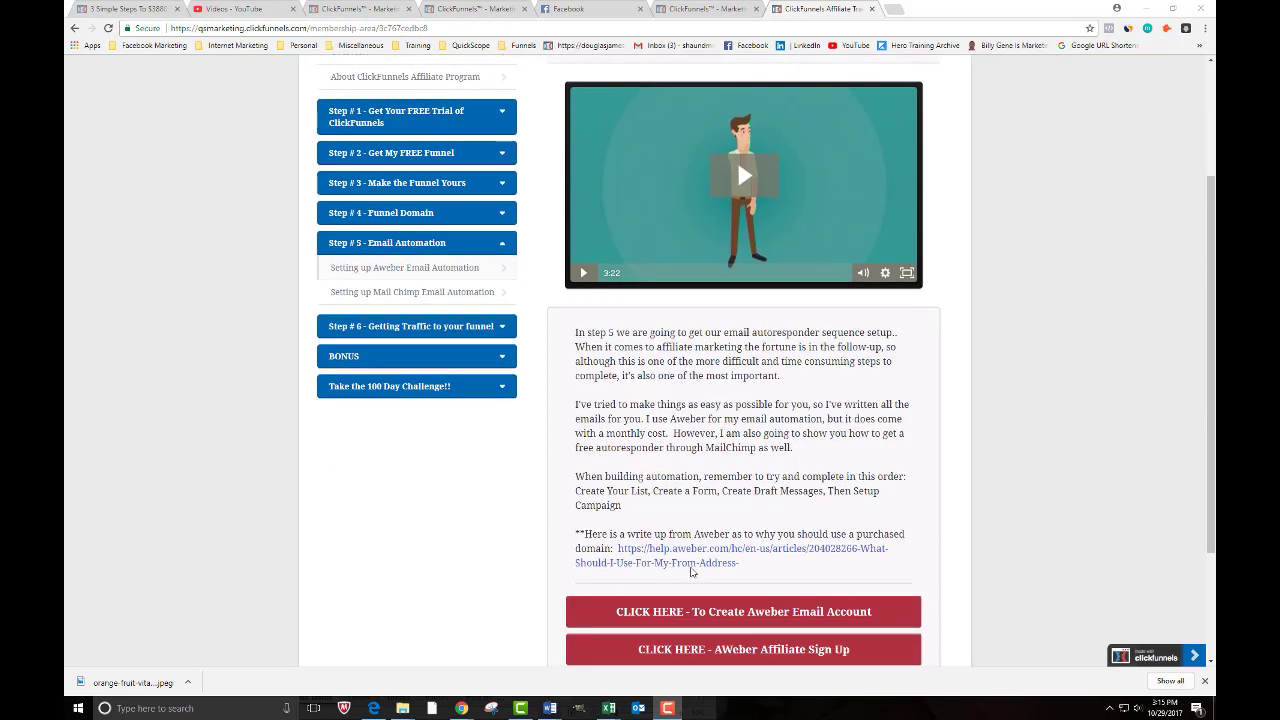
pyautogui.scroll(-3, 690, 571)
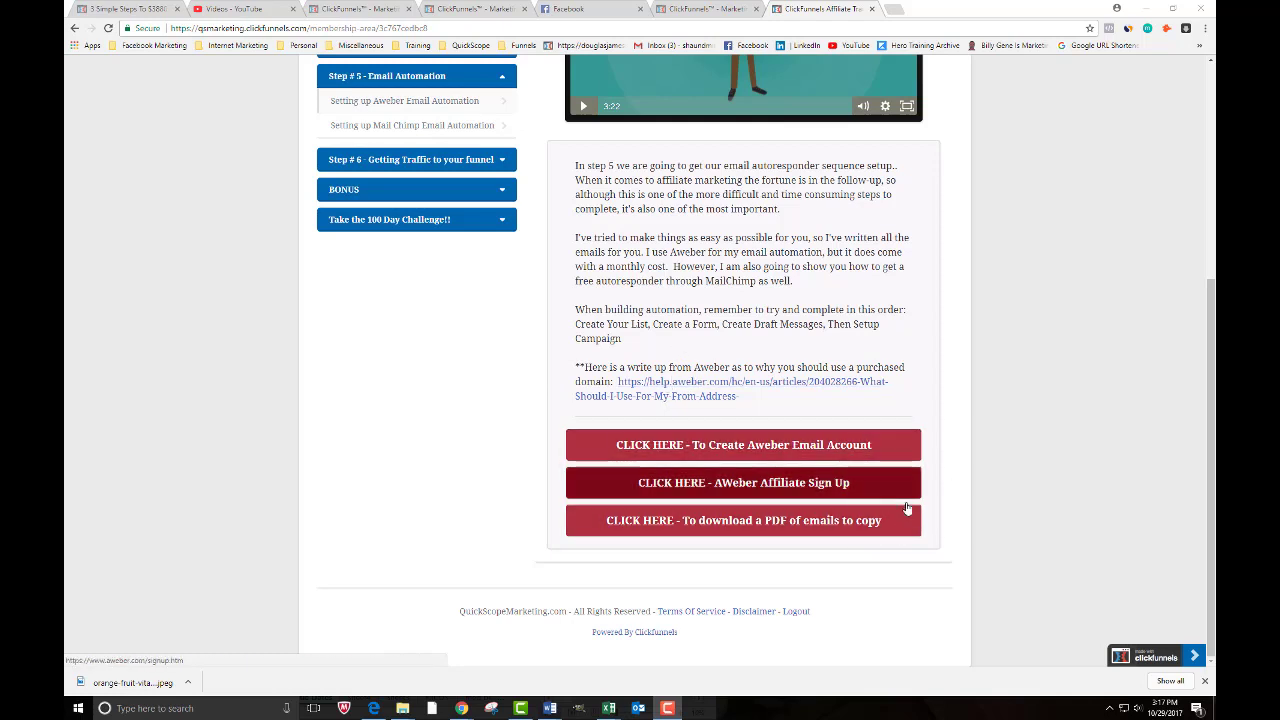
pyautogui.click(703, 453)
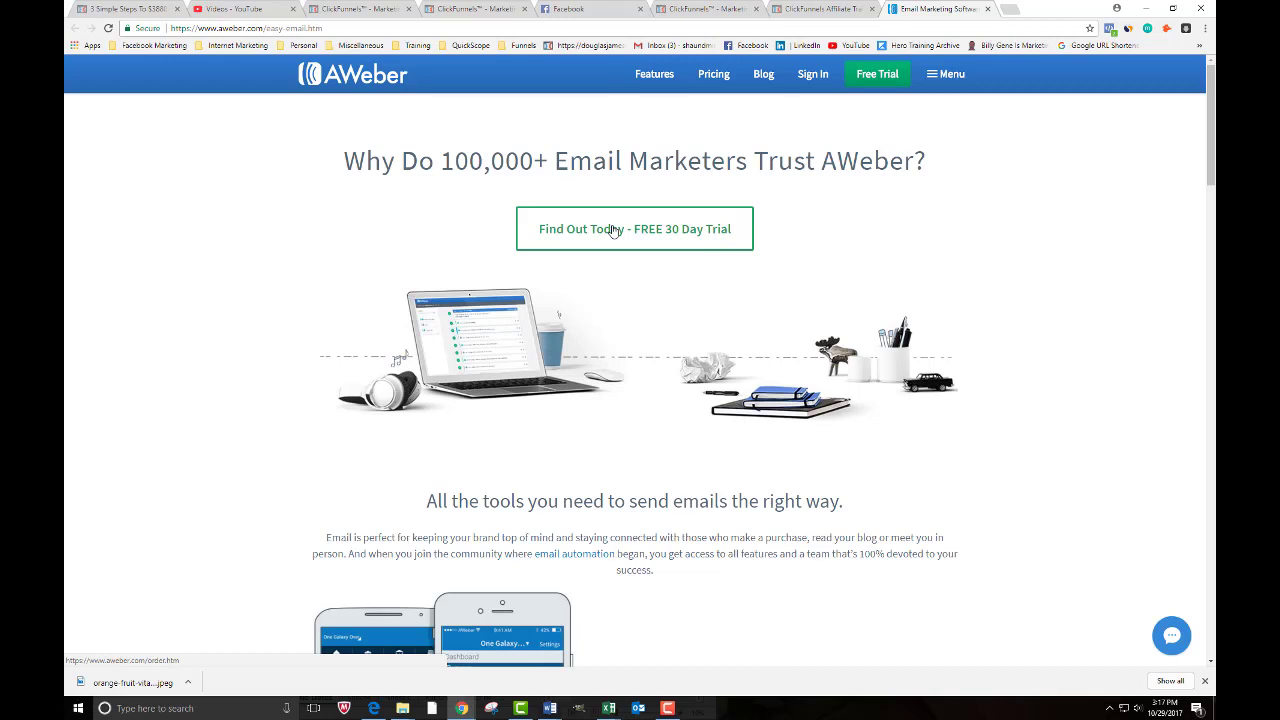
# - Go to the AWeber Sign In page and log in to the account
pyautogui.click(810, 77)
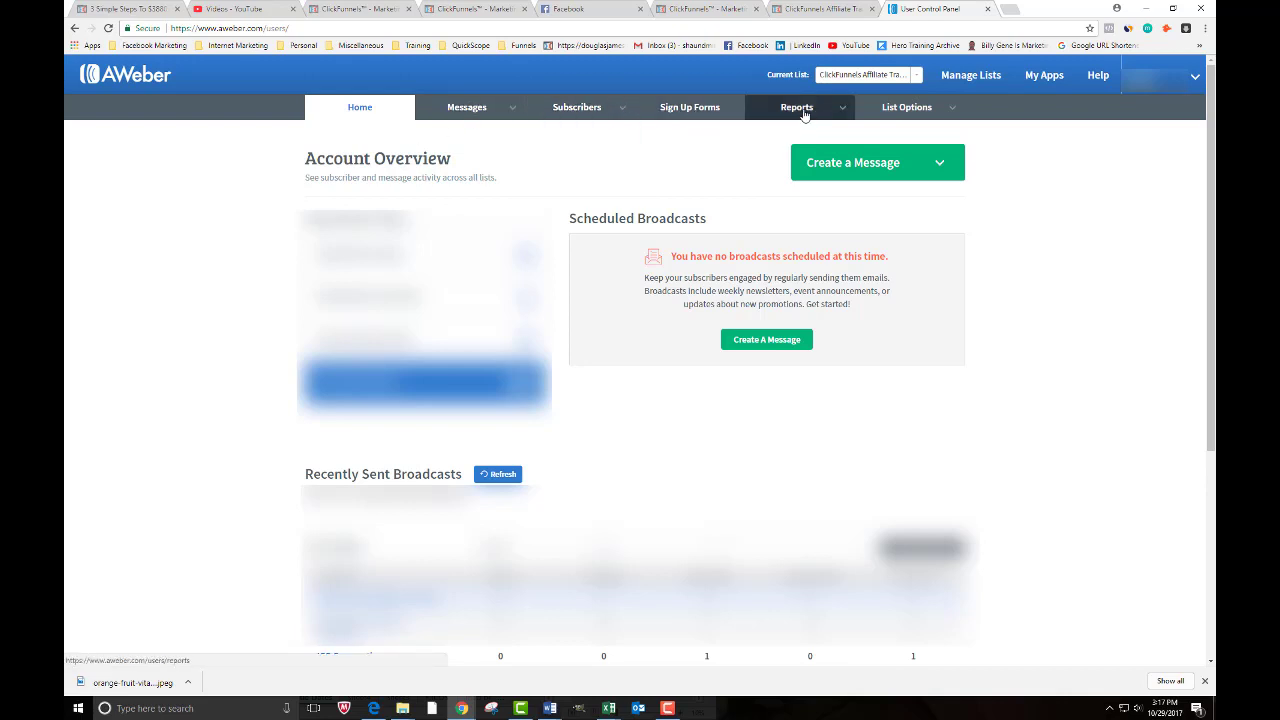
pyautogui.moveTo(893, 116)
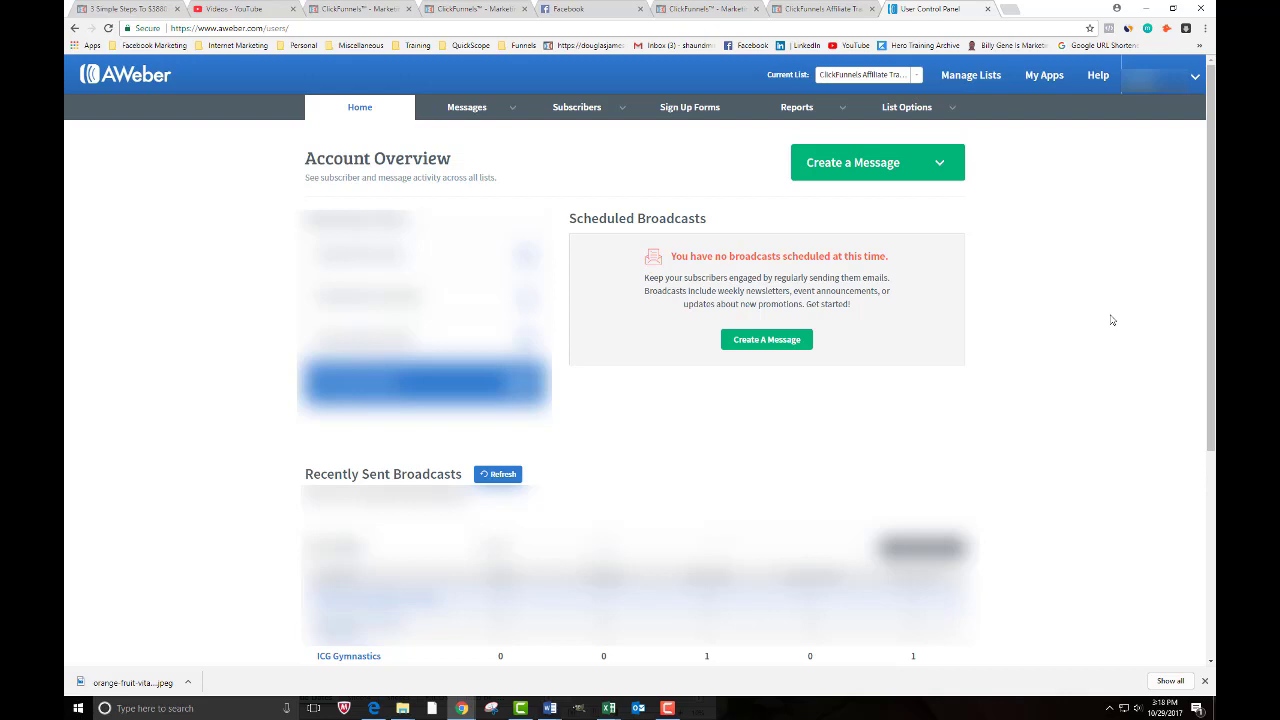
# - From Manage Lists, create a list and confirm the QuickScope Marketing company and sender details
pyautogui.click(963, 79)
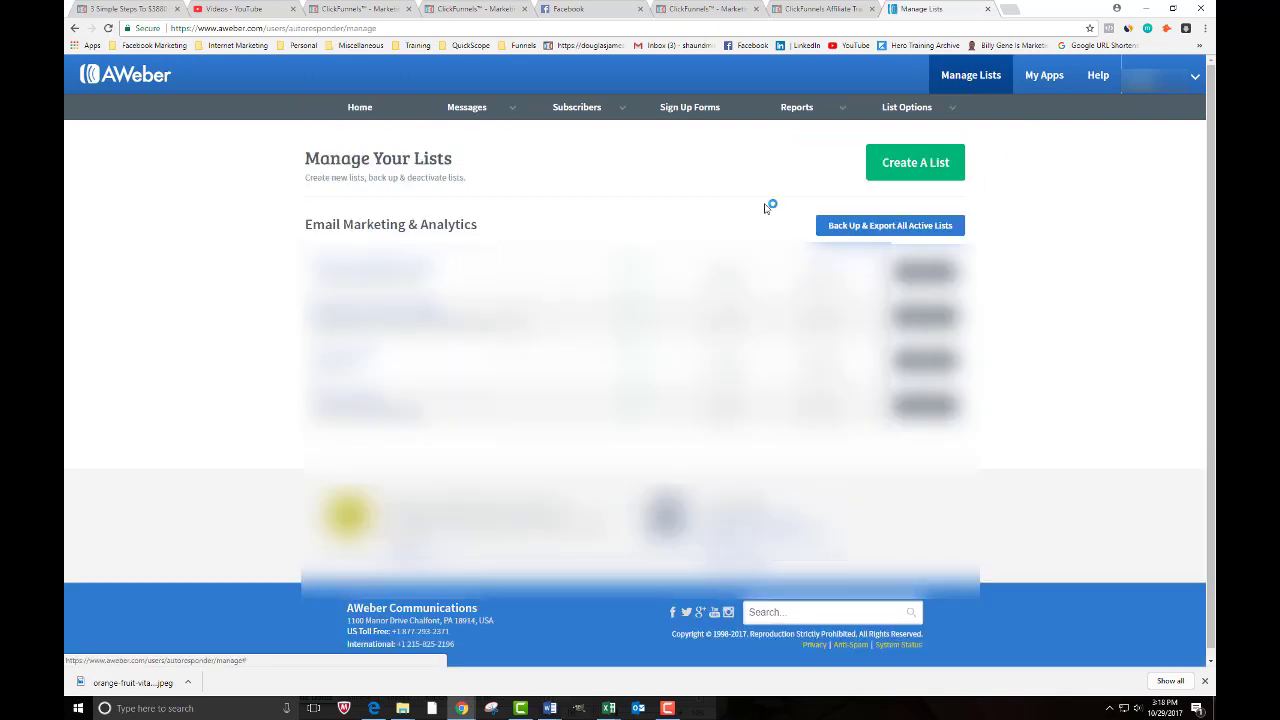
pyautogui.click(925, 163)
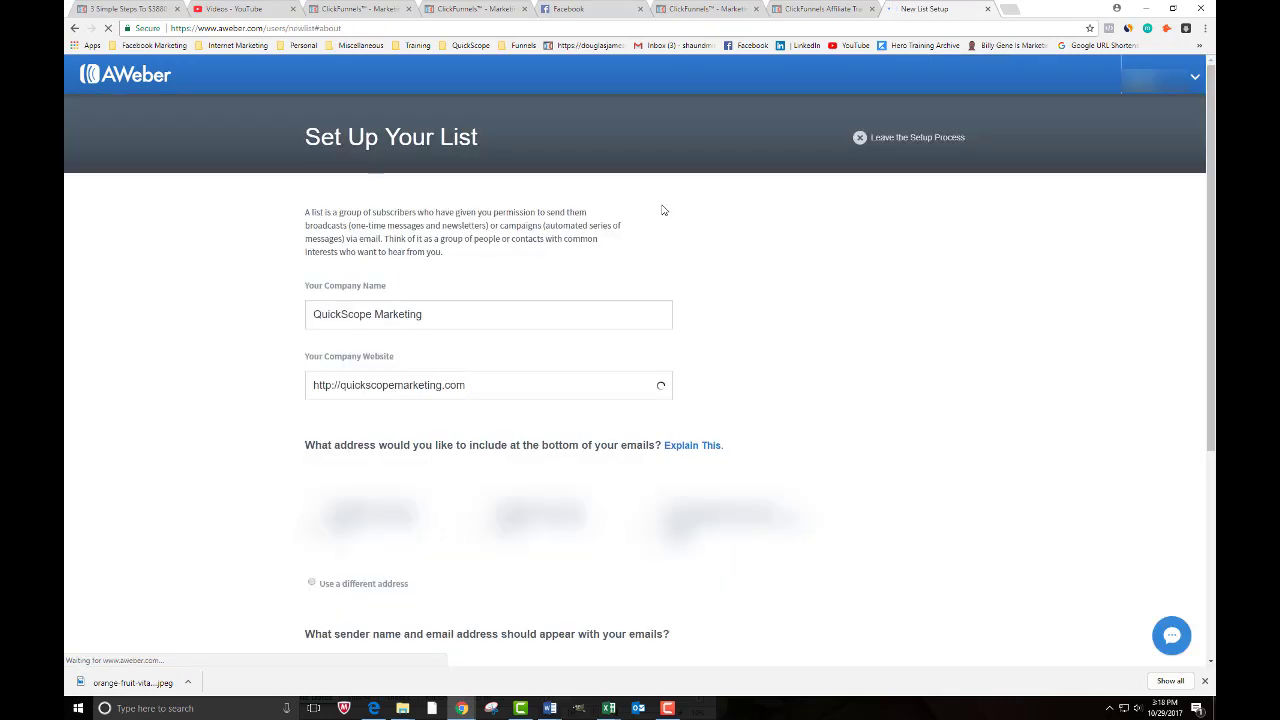
pyautogui.click(451, 316)
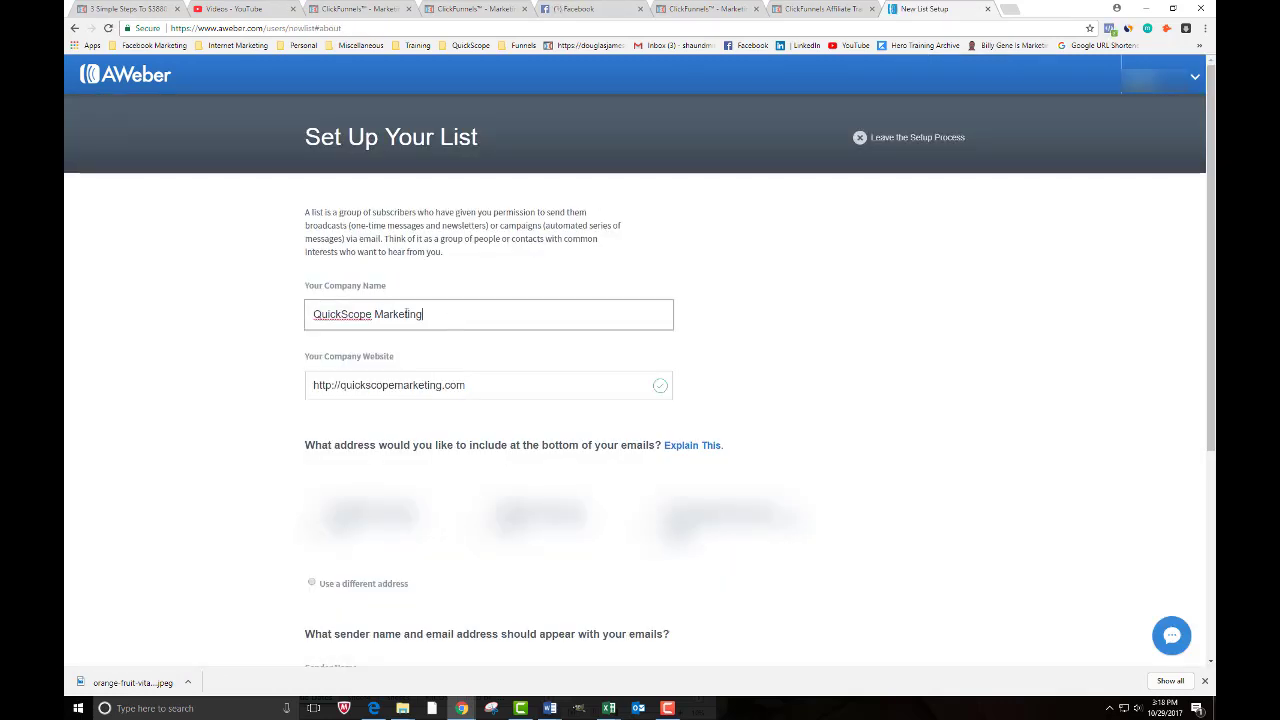
pyautogui.moveTo(451, 316); pyautogui.dragTo(296, 318)
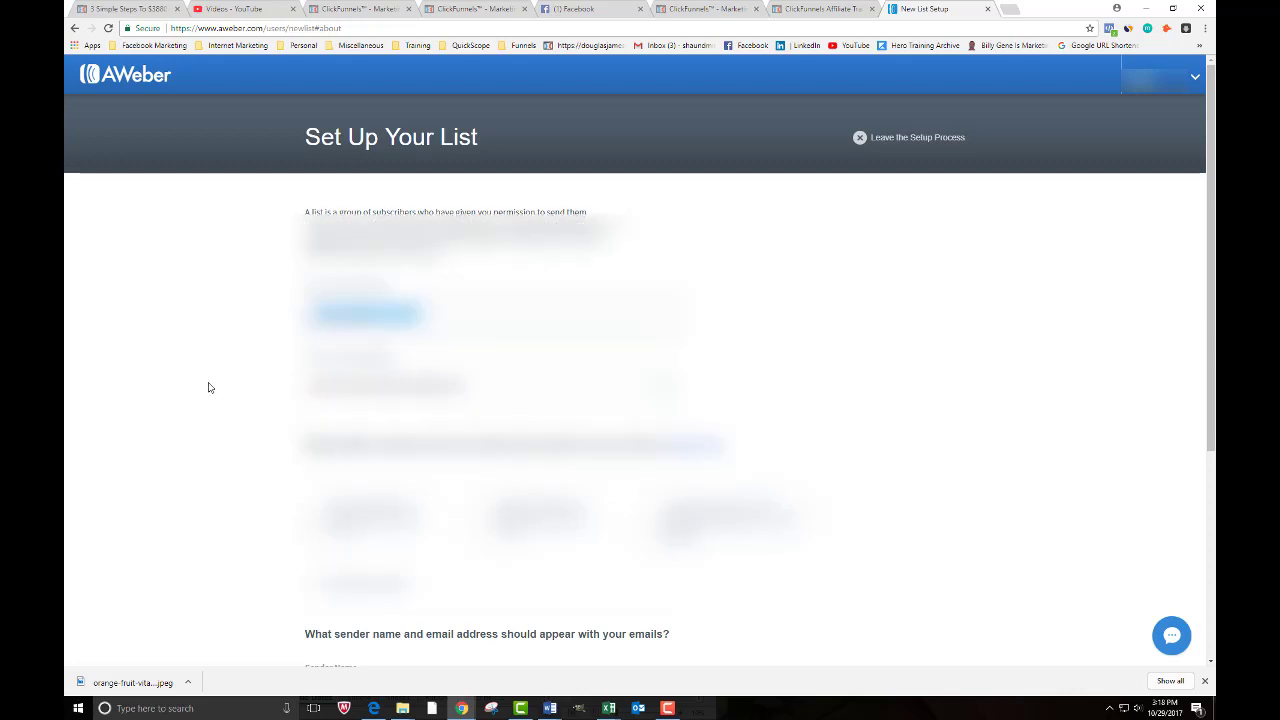
pyautogui.scroll(-4, 210, 388)
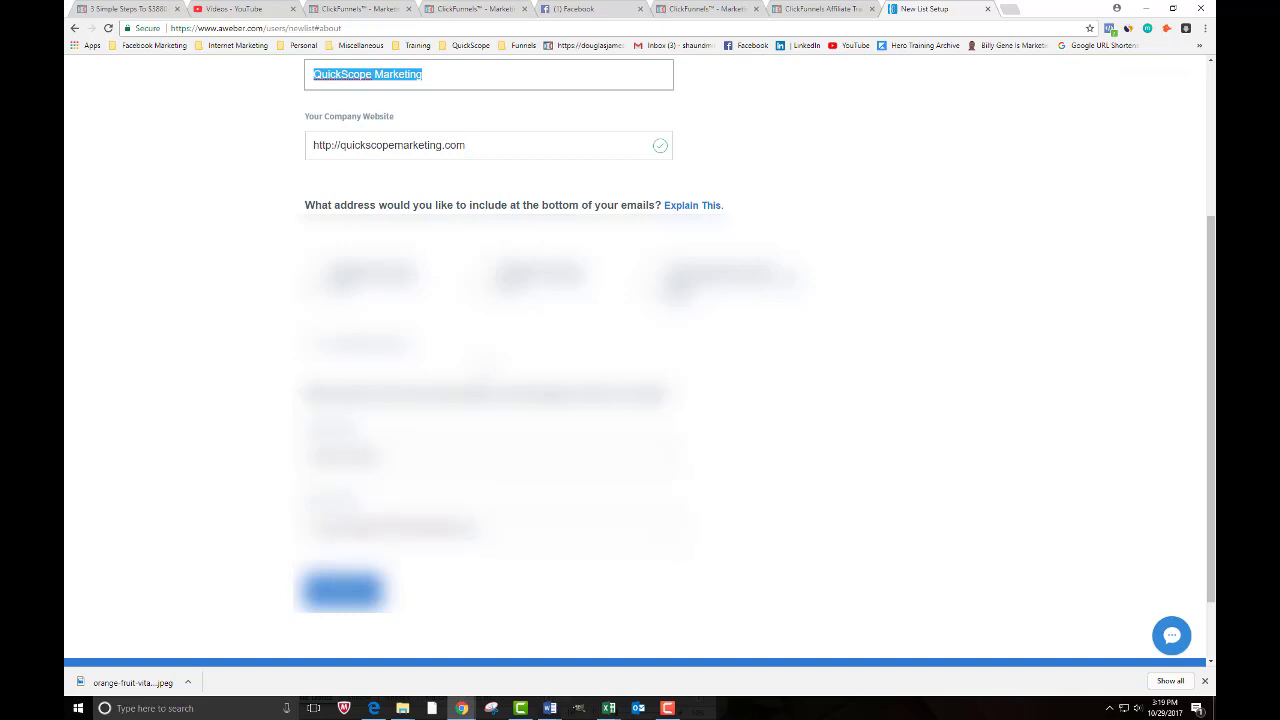
pyautogui.moveTo(404, 458); pyautogui.dragTo(262, 458)
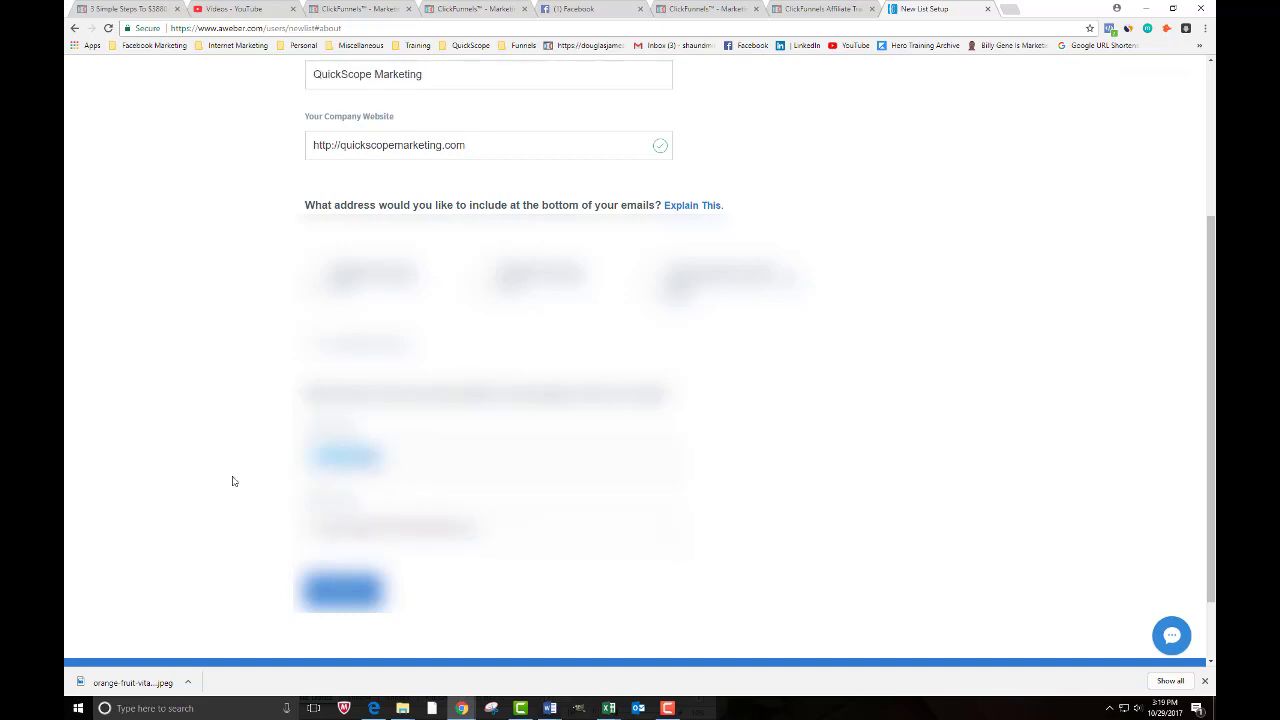
pyautogui.moveTo(480, 527); pyautogui.dragTo(267, 530)
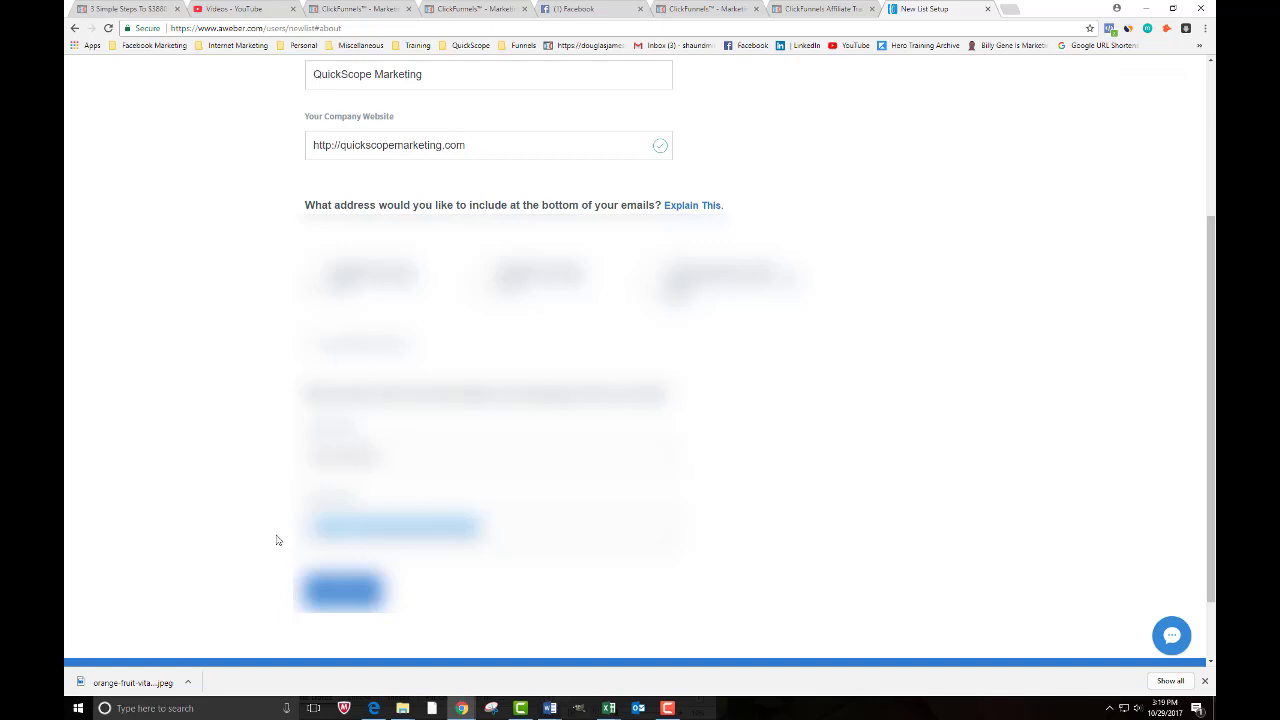
pyautogui.click(342, 590)
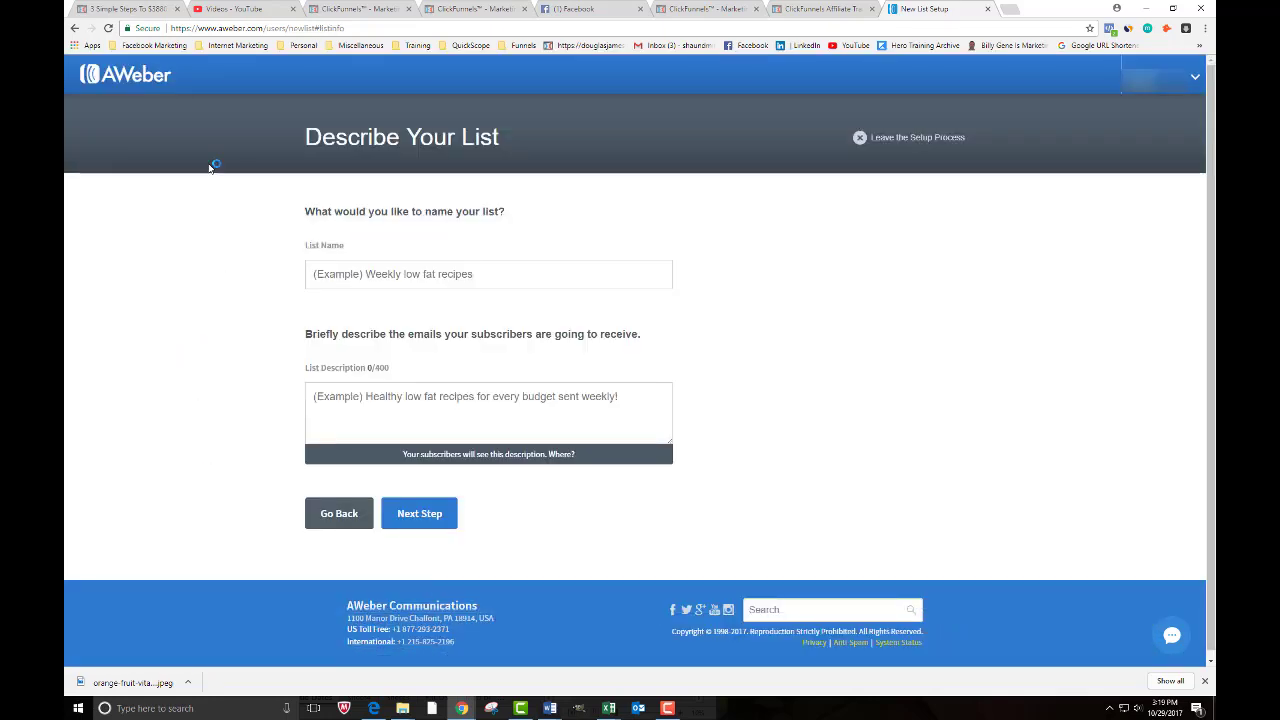
# - Enter list name 'TEST Affiliate Marketing' and description 'ClickFunnels Free Training', then go to Next Step
pyautogui.click(320, 275)
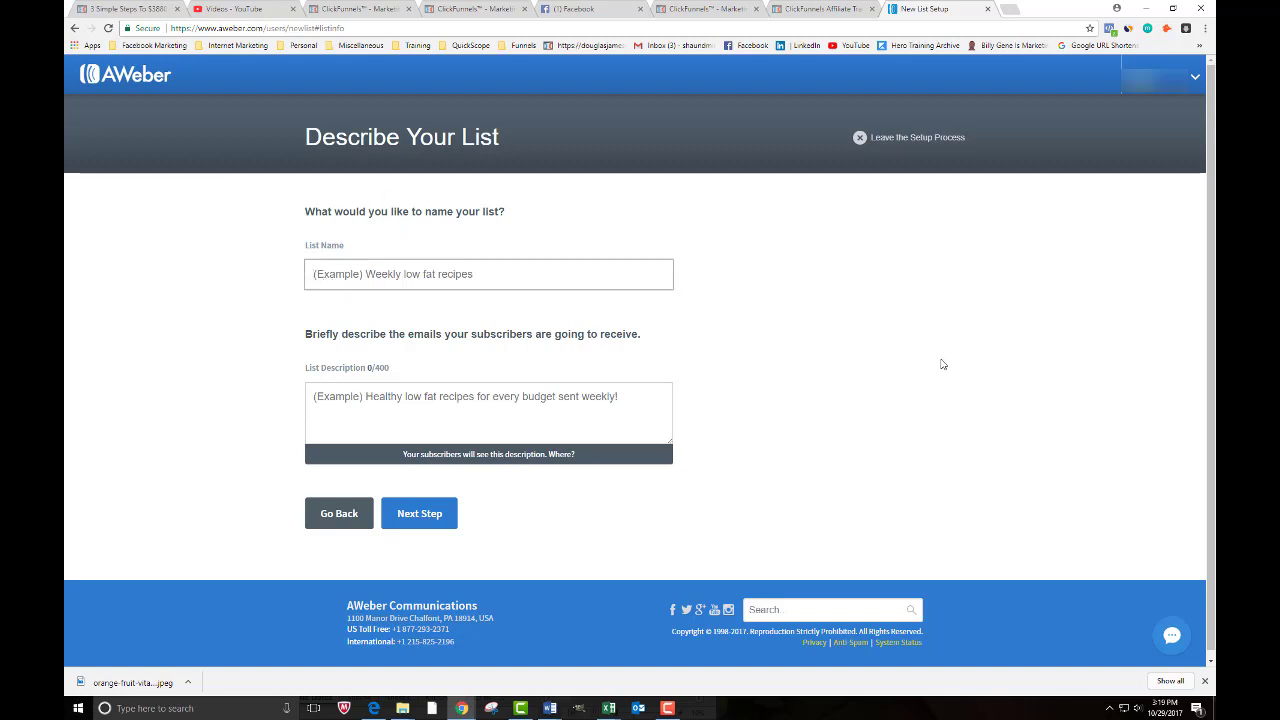
pyautogui.write('TEST A')
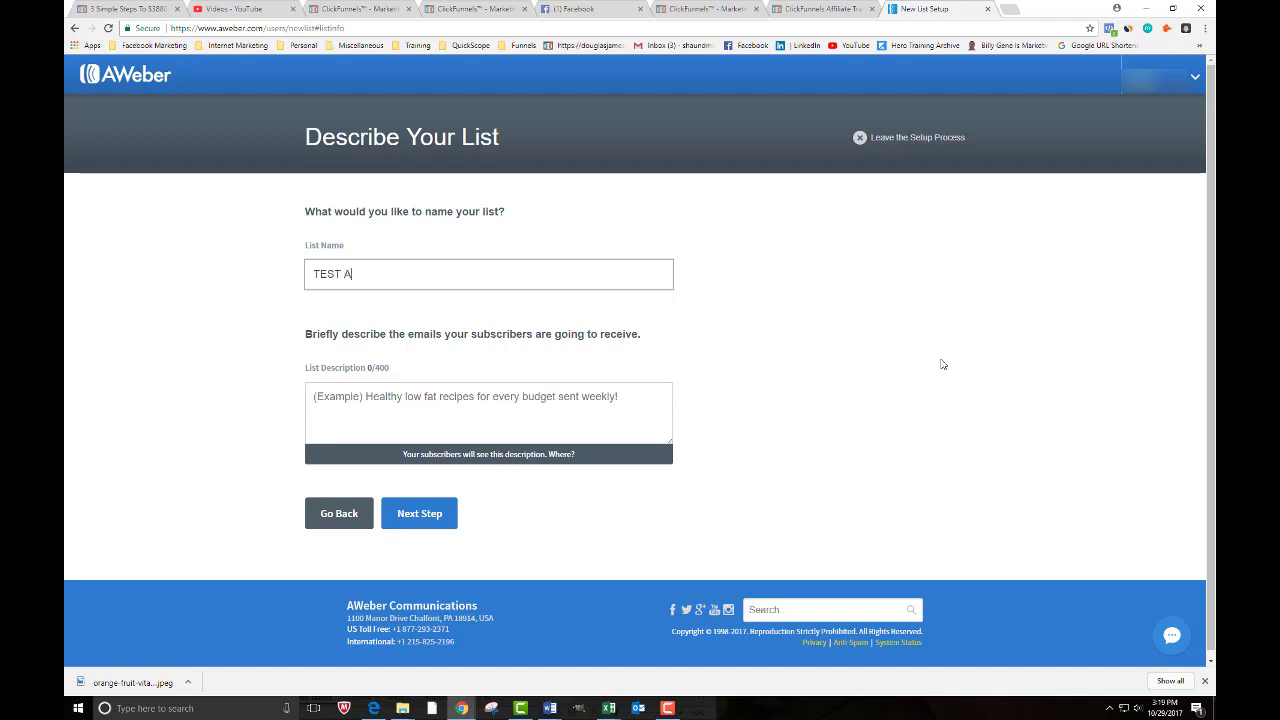
pyautogui.write('ffiliate Marketing')
pyautogui.click(328, 399)
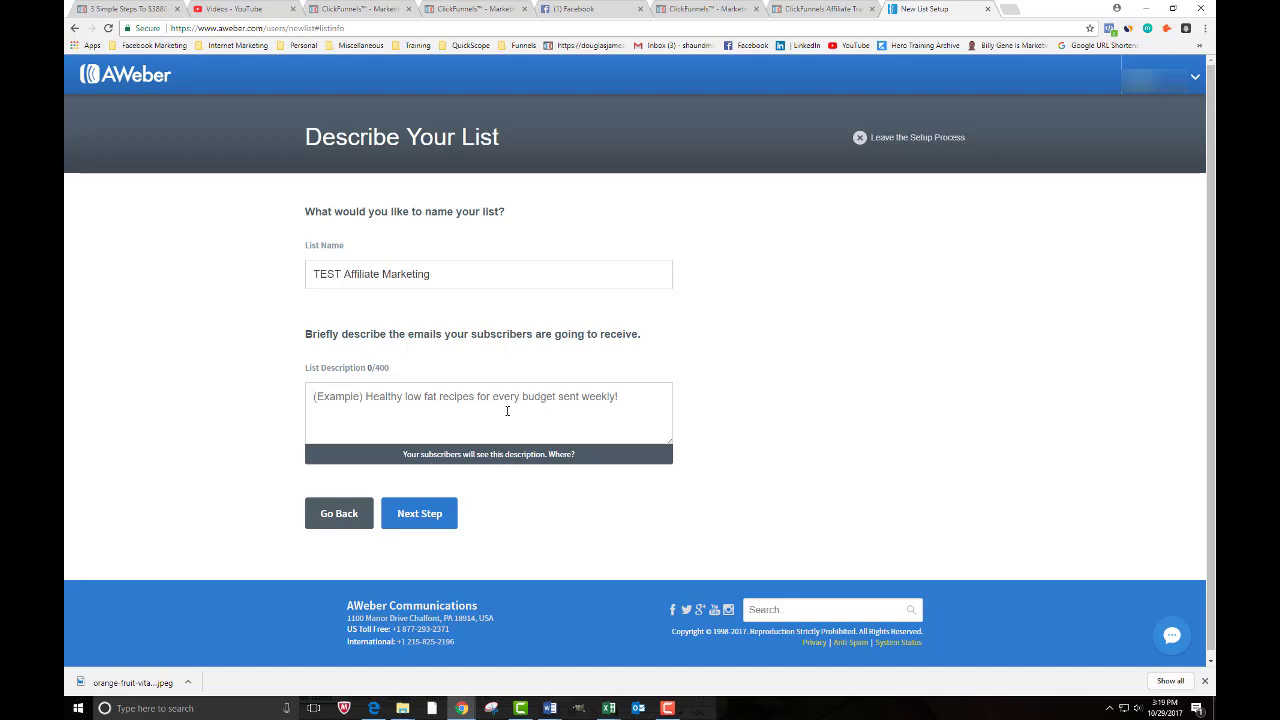
pyautogui.write('Cl')
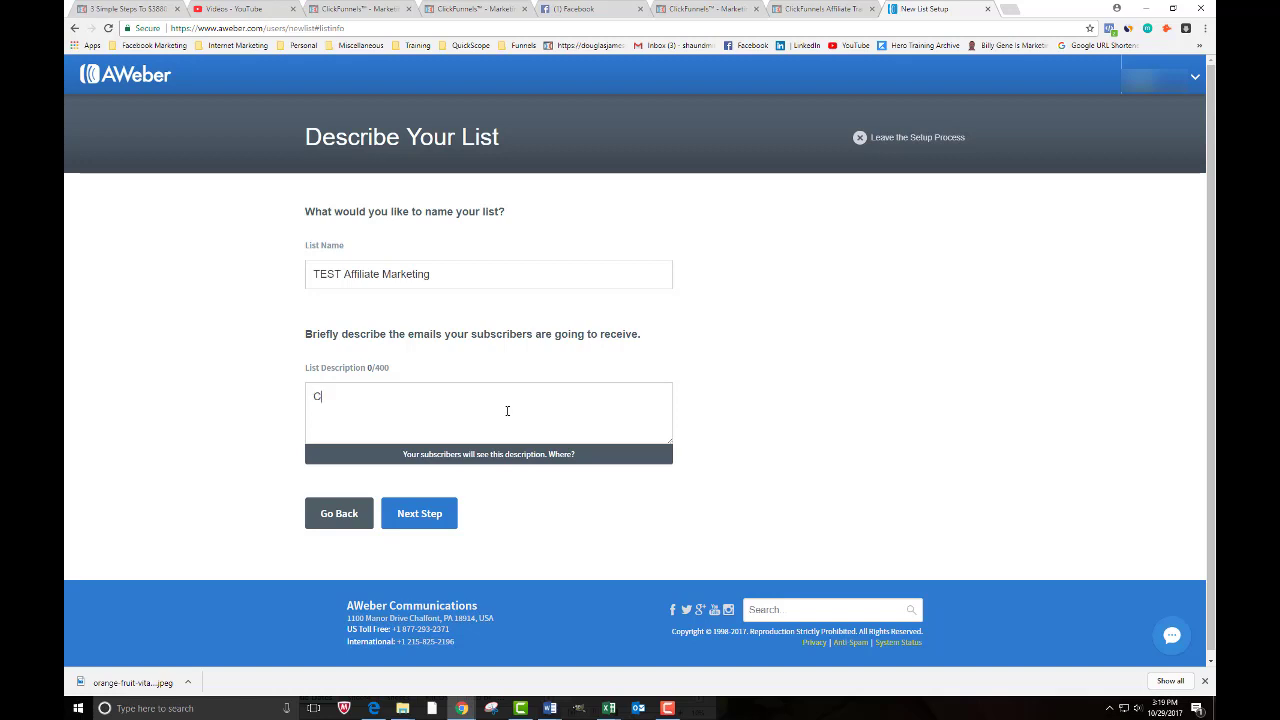
pyautogui.write('ickFunnels Free Training')
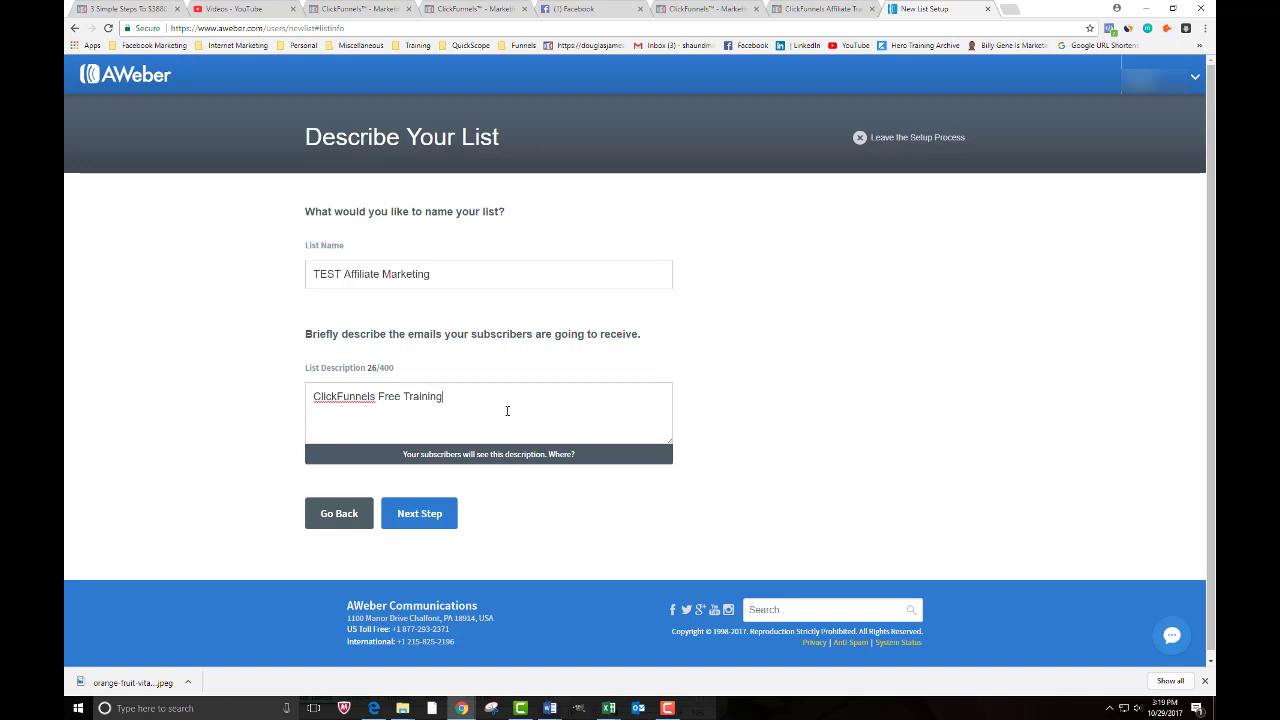
pyautogui.click(416, 522)
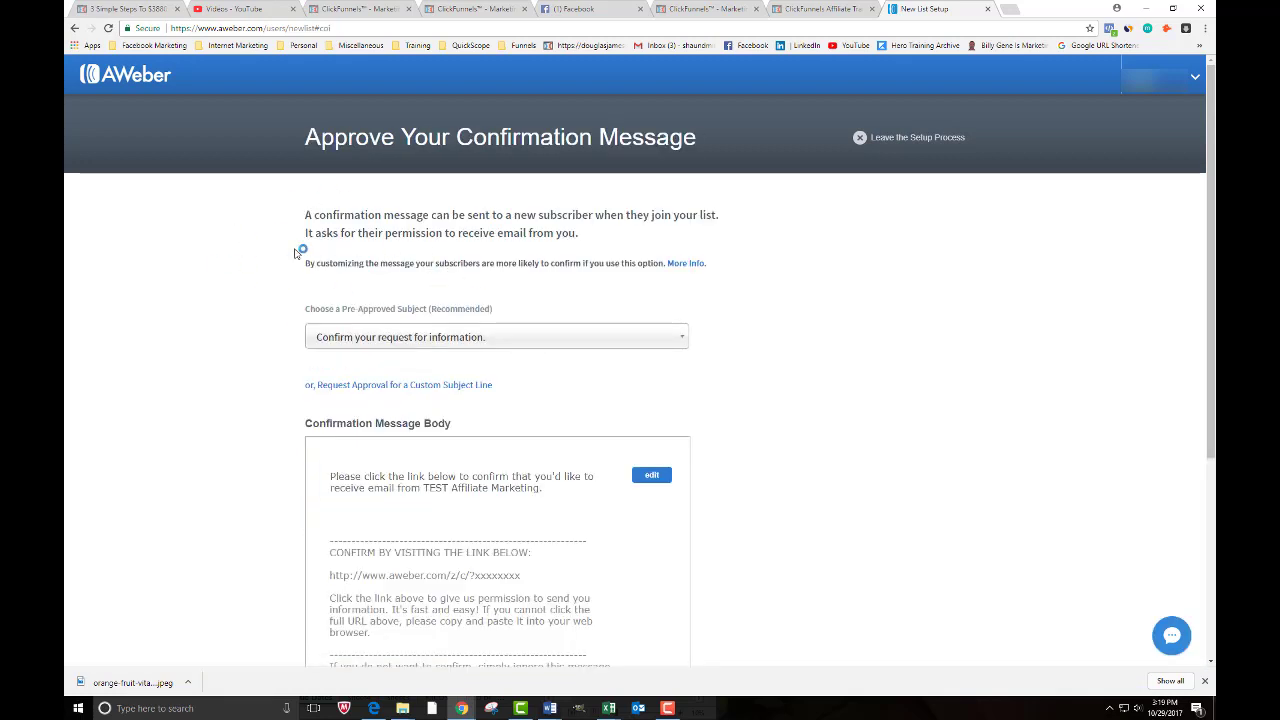
# - Scroll through the Approve Your Confirmation Message page to review the message
pyautogui.scroll(-1, 228, 304)
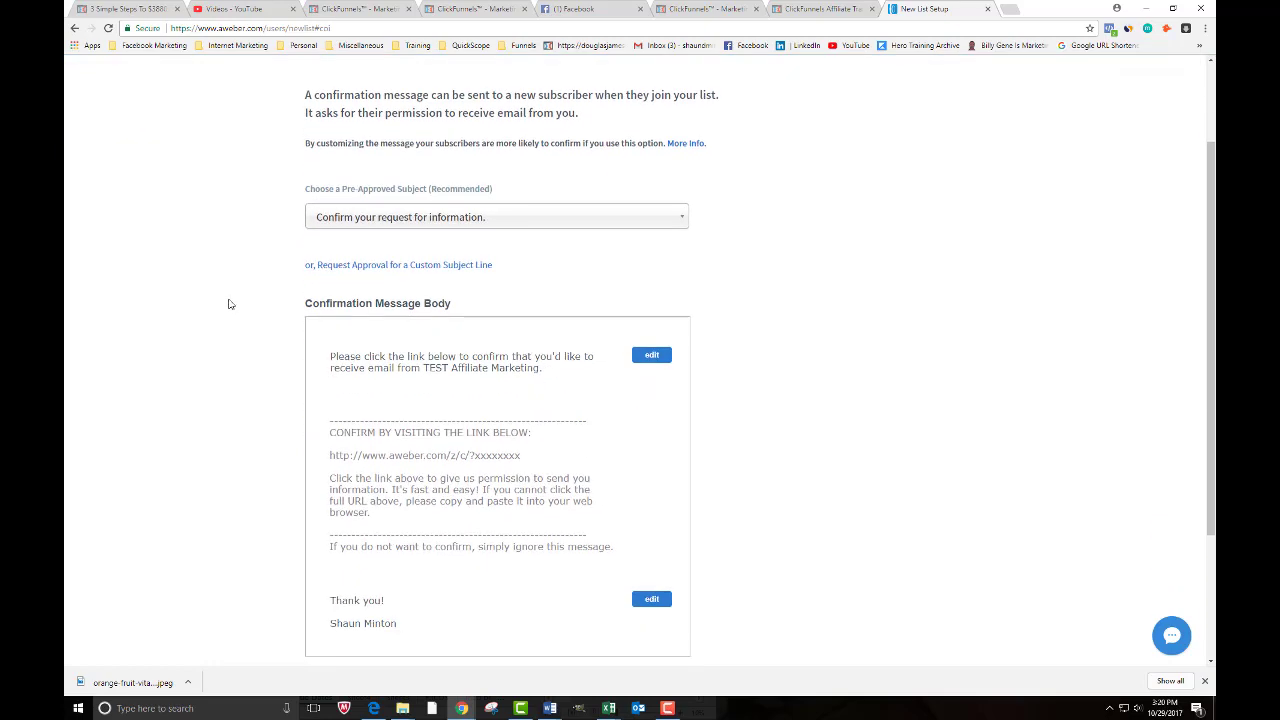
pyautogui.scroll(-1, 228, 304)
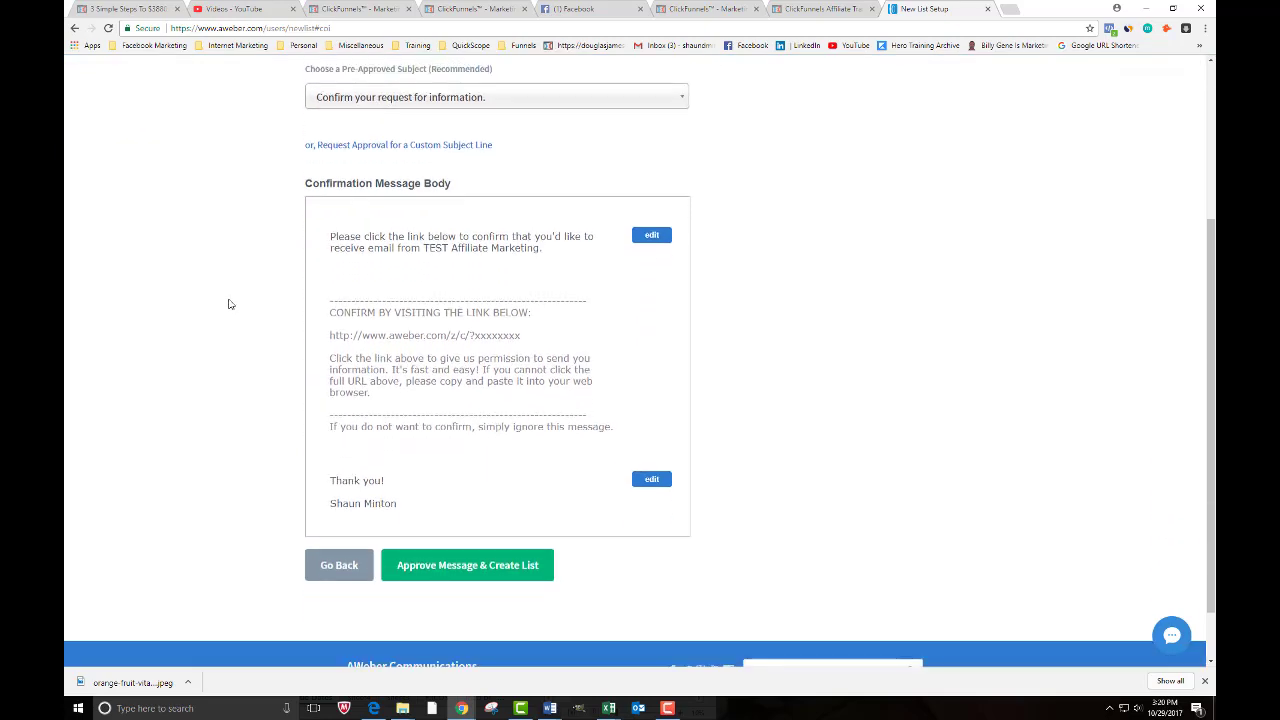
pyautogui.scroll(-1, 228, 304)
pyautogui.scroll(1, 228, 304)
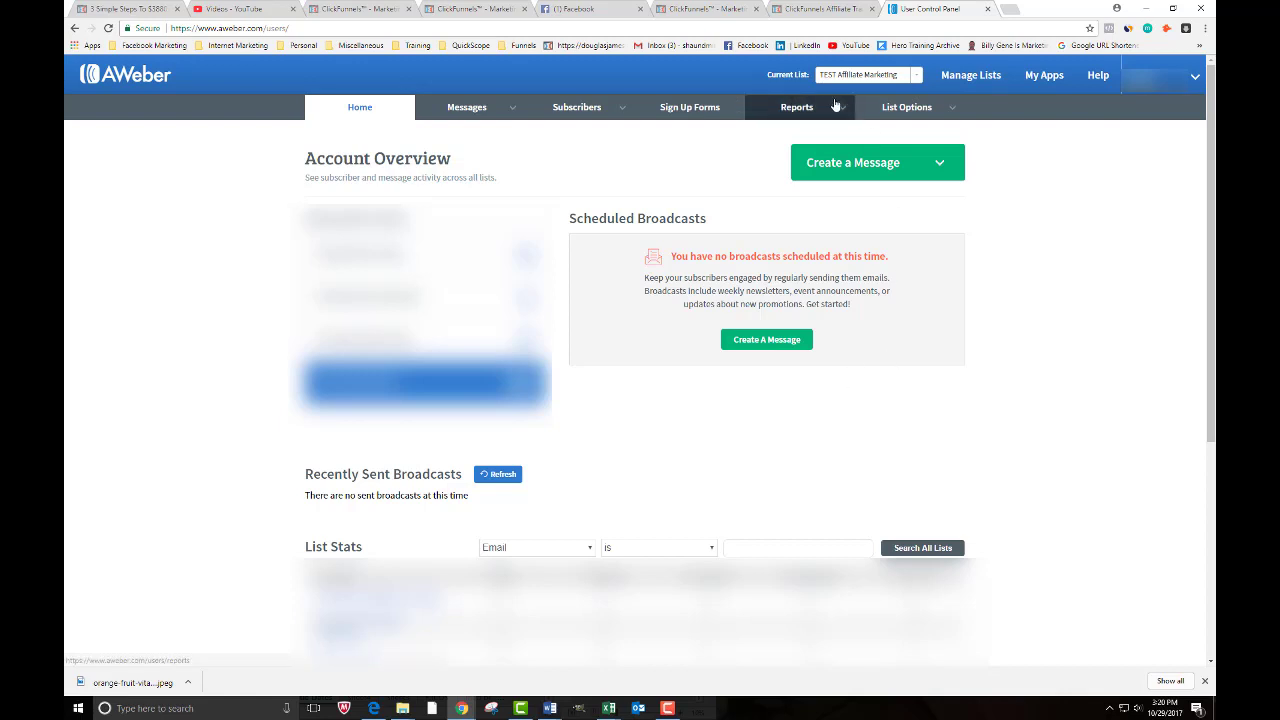
# - From the Sign Up Forms tab, choose 'Create Your First Sign Up Form'
pyautogui.click(677, 108)
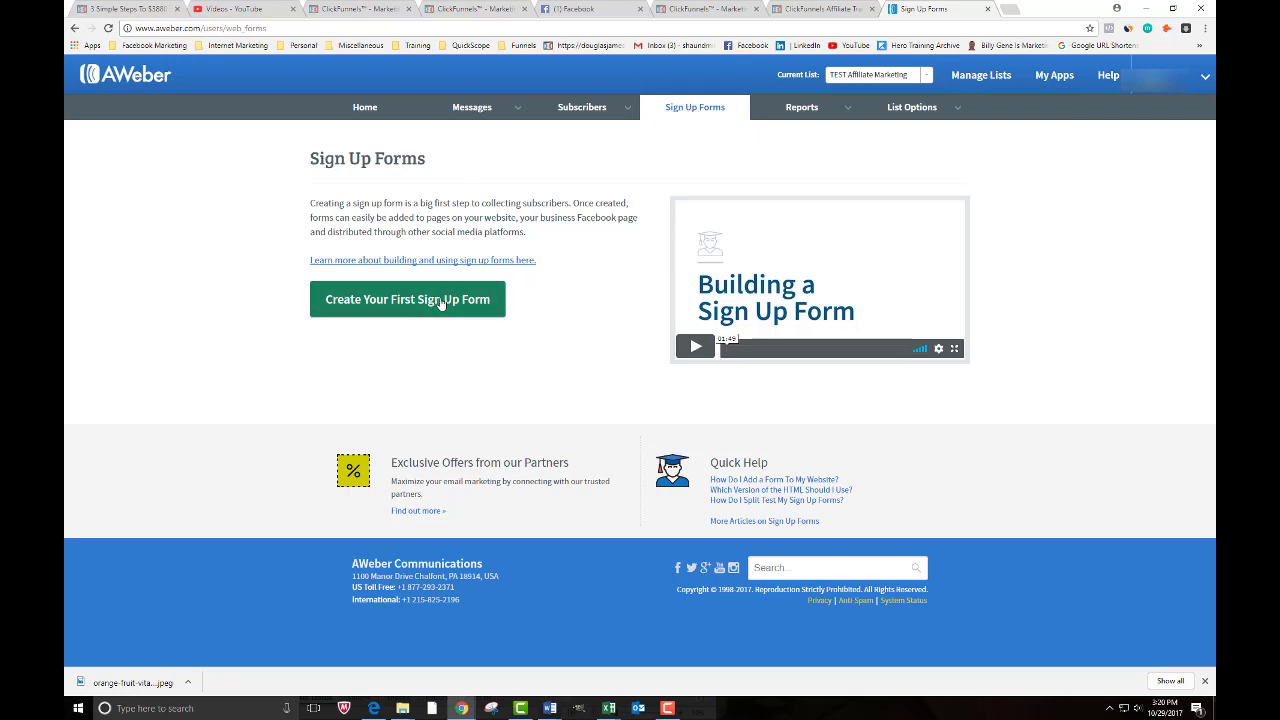
pyautogui.click(385, 300)
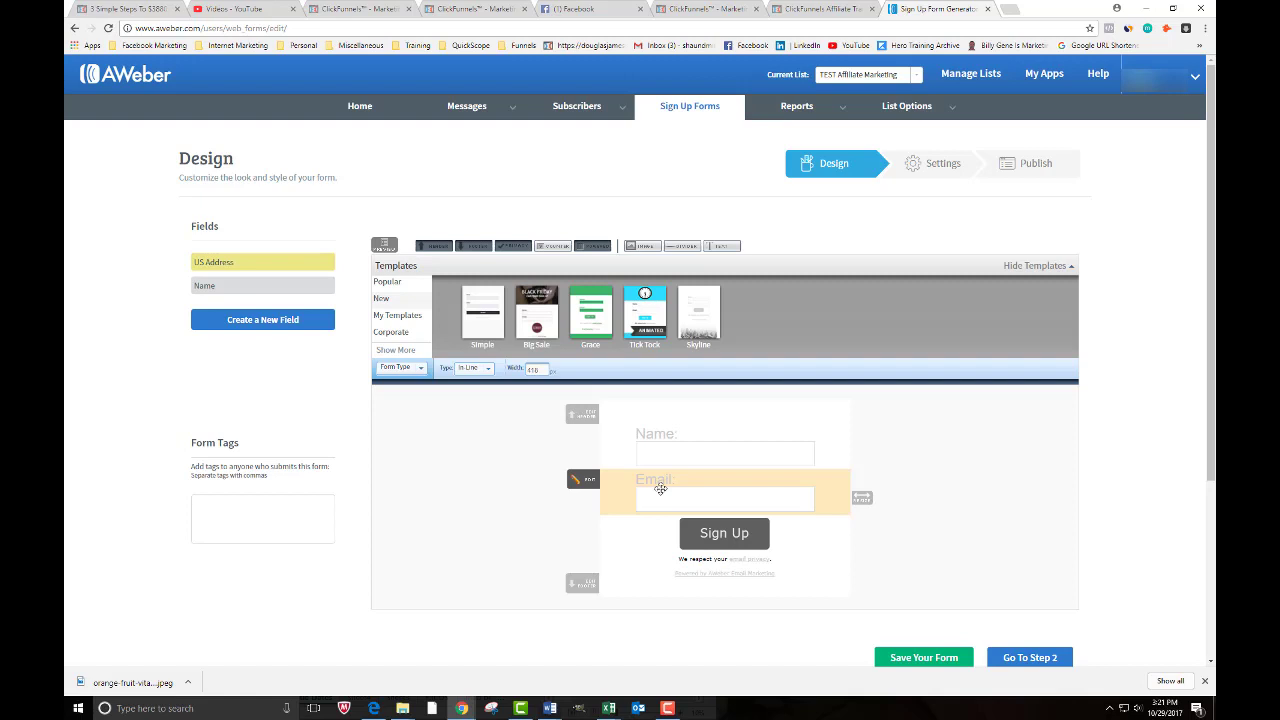
# - Add a custom field to the form, then remove it again
pyautogui.click(250, 322)
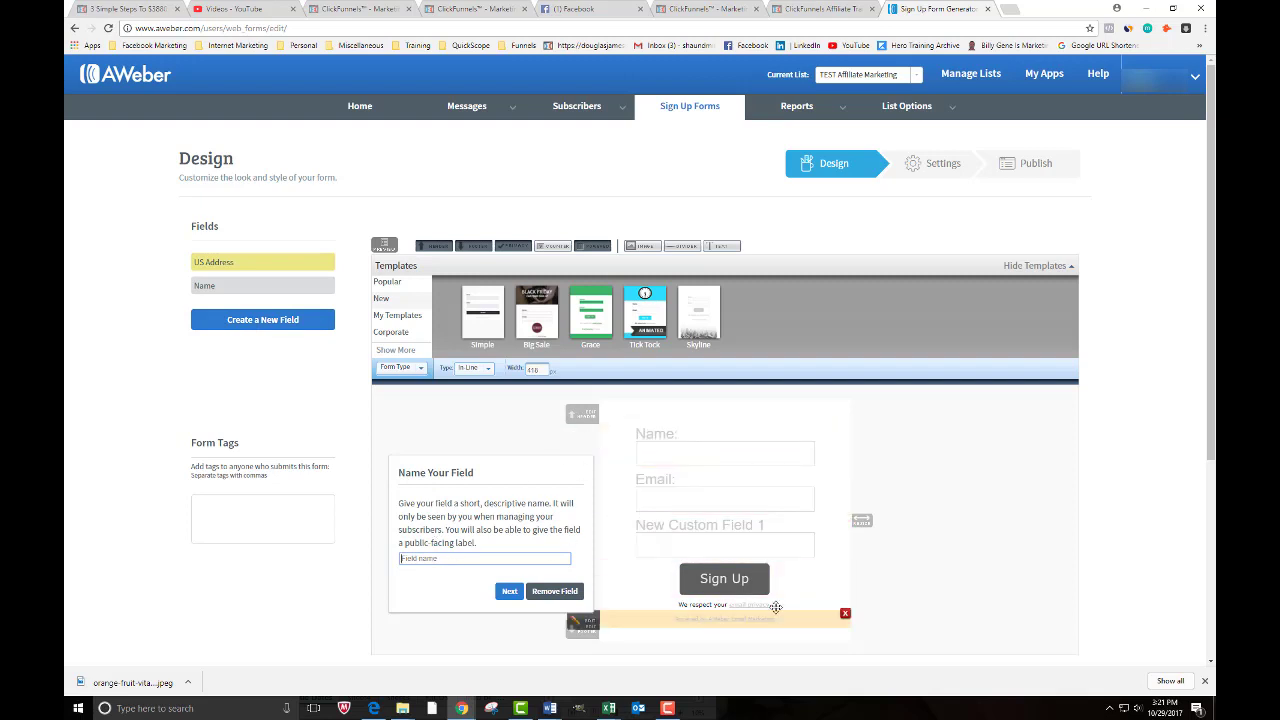
pyautogui.click(158, 393)
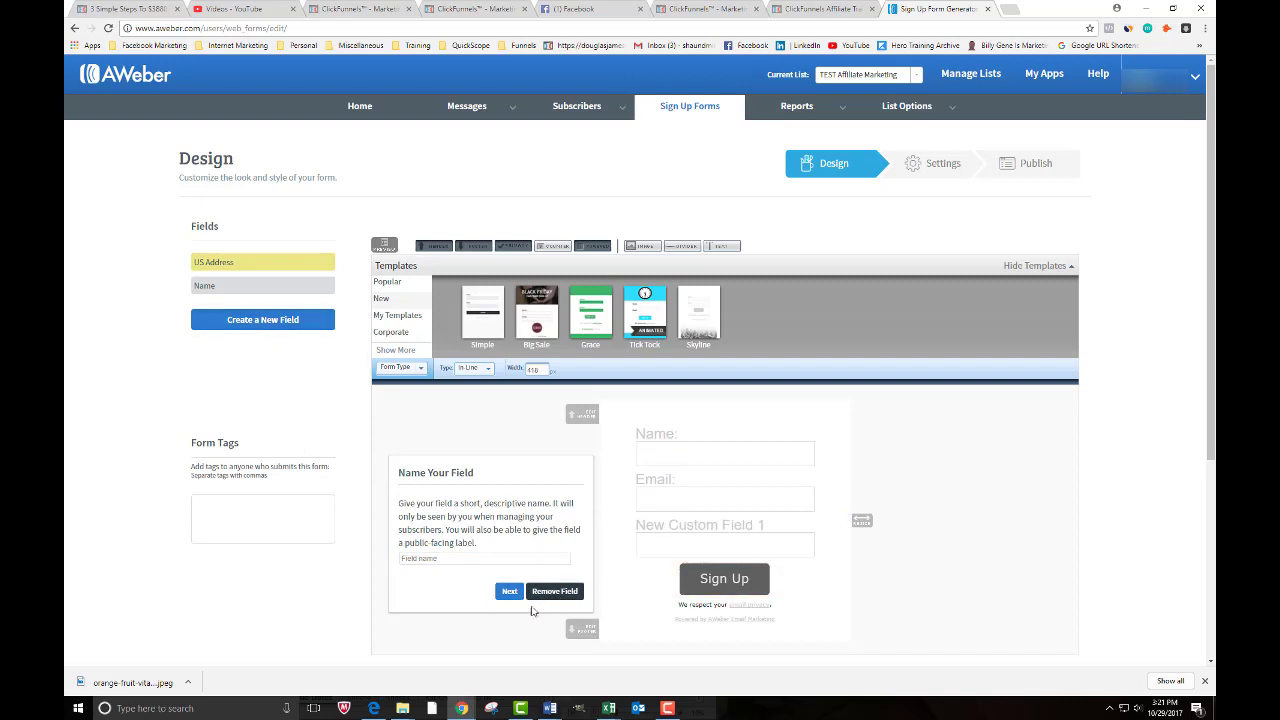
pyautogui.click(561, 592)
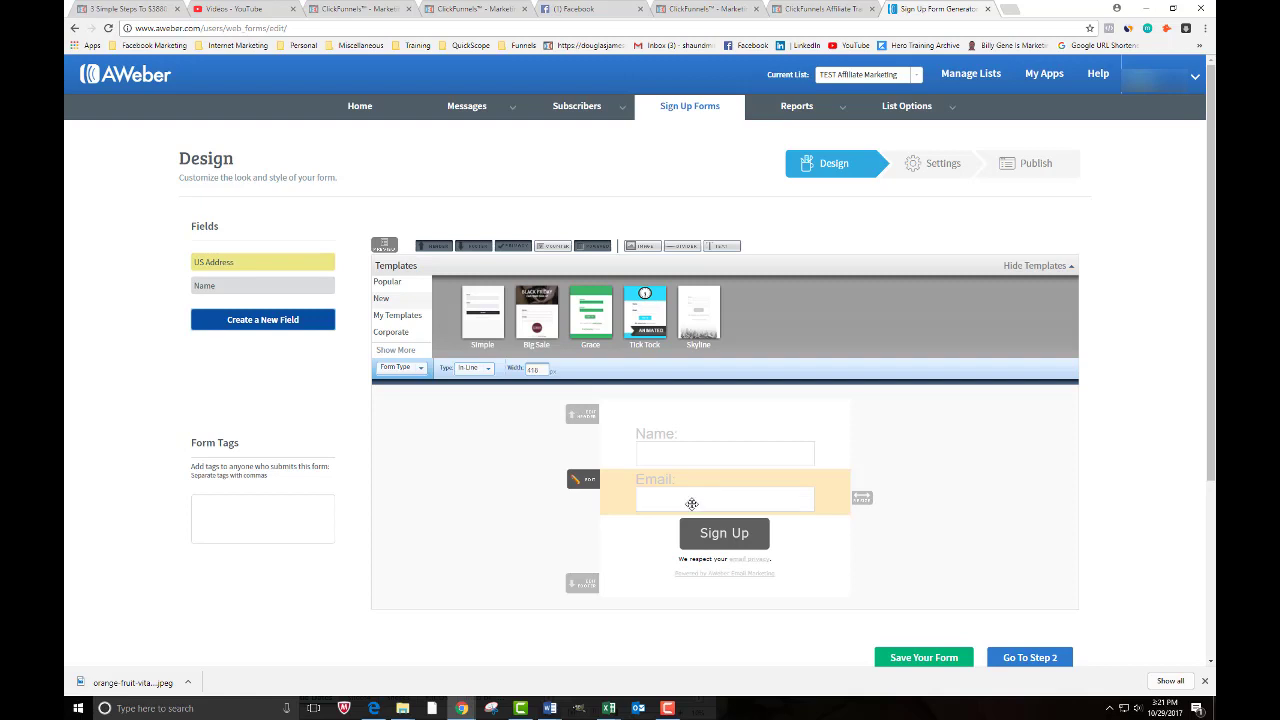
# - Save the form design and continue to the Step 2 settings
pyautogui.scroll(-1, 985, 571)
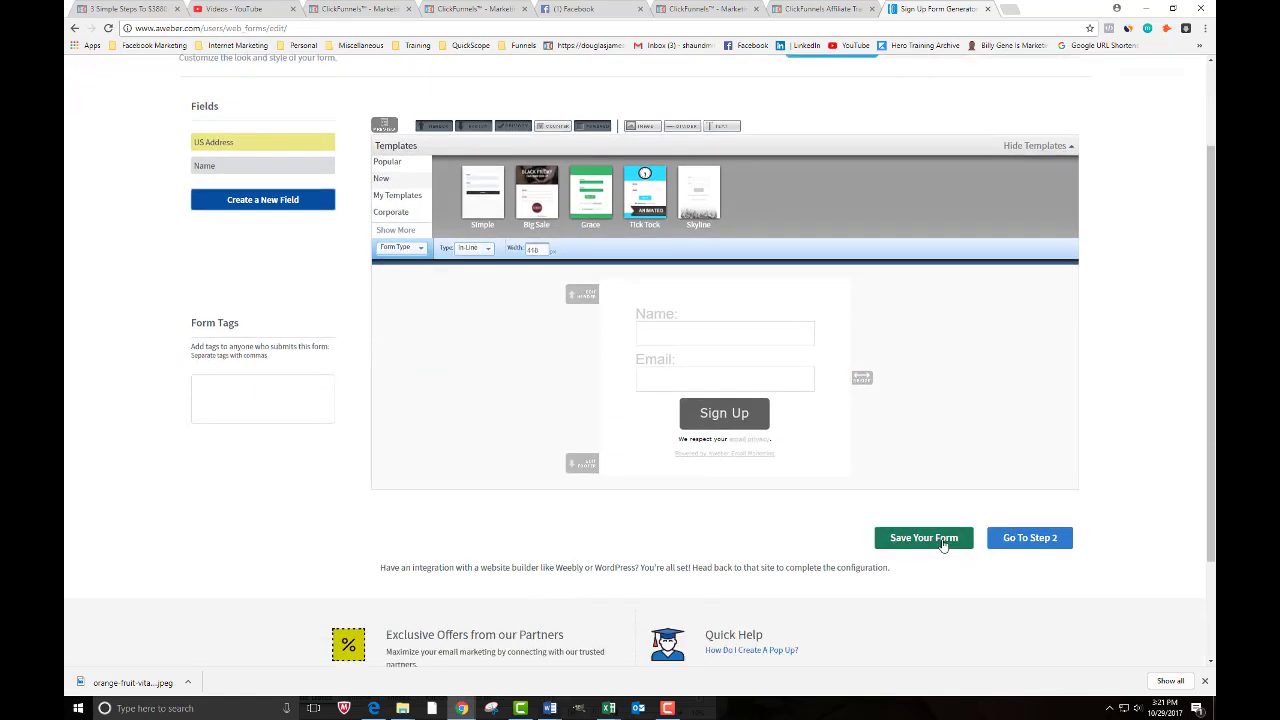
pyautogui.click(922, 541)
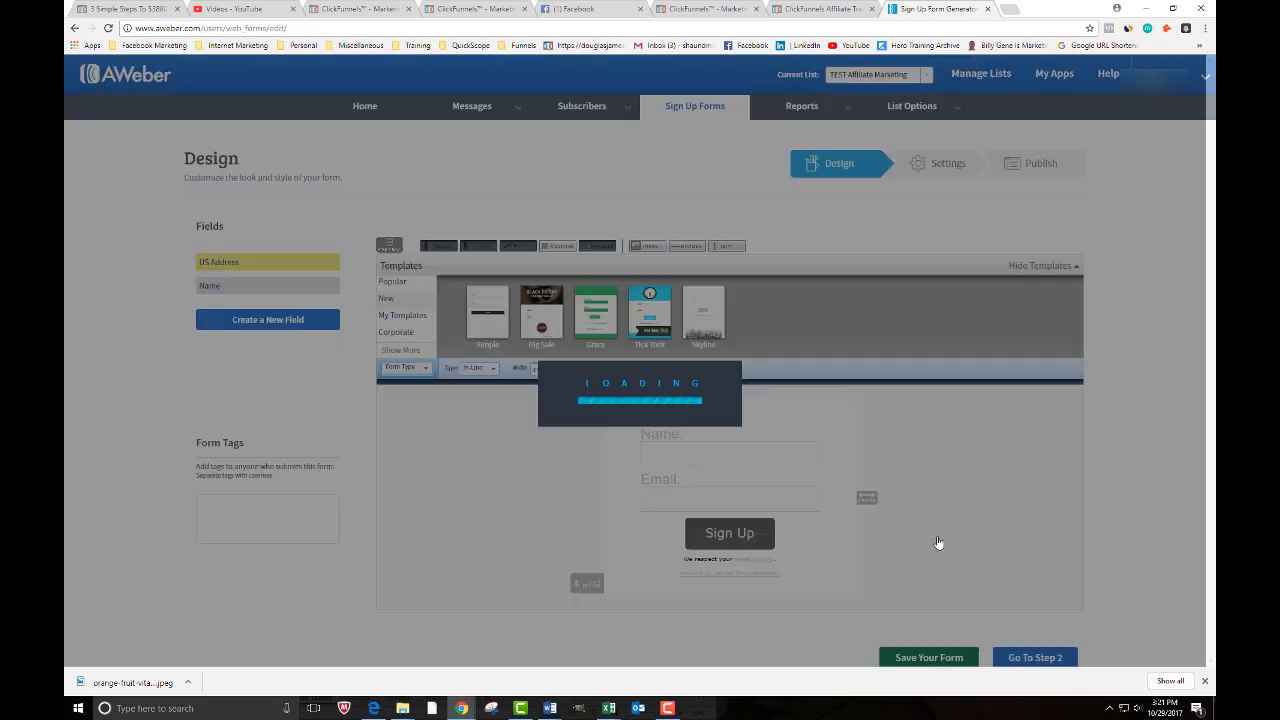
pyautogui.scroll(-1, 932, 540)
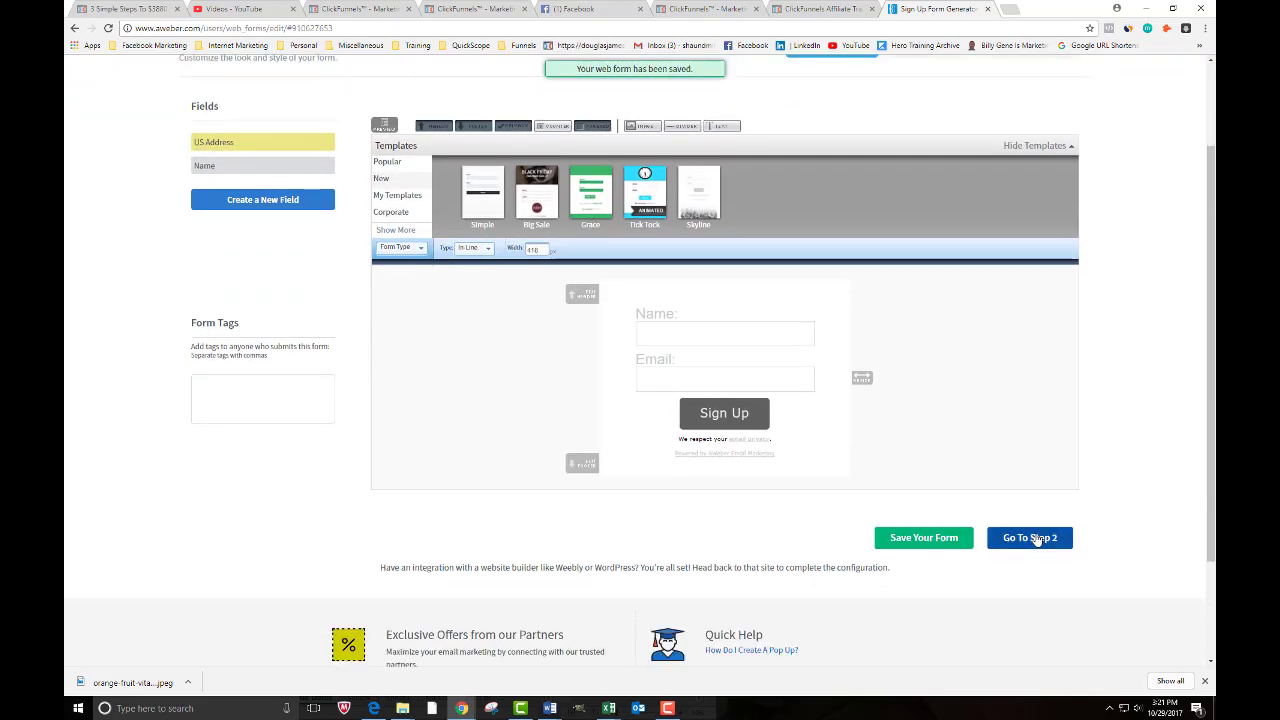
pyautogui.click(1033, 534)
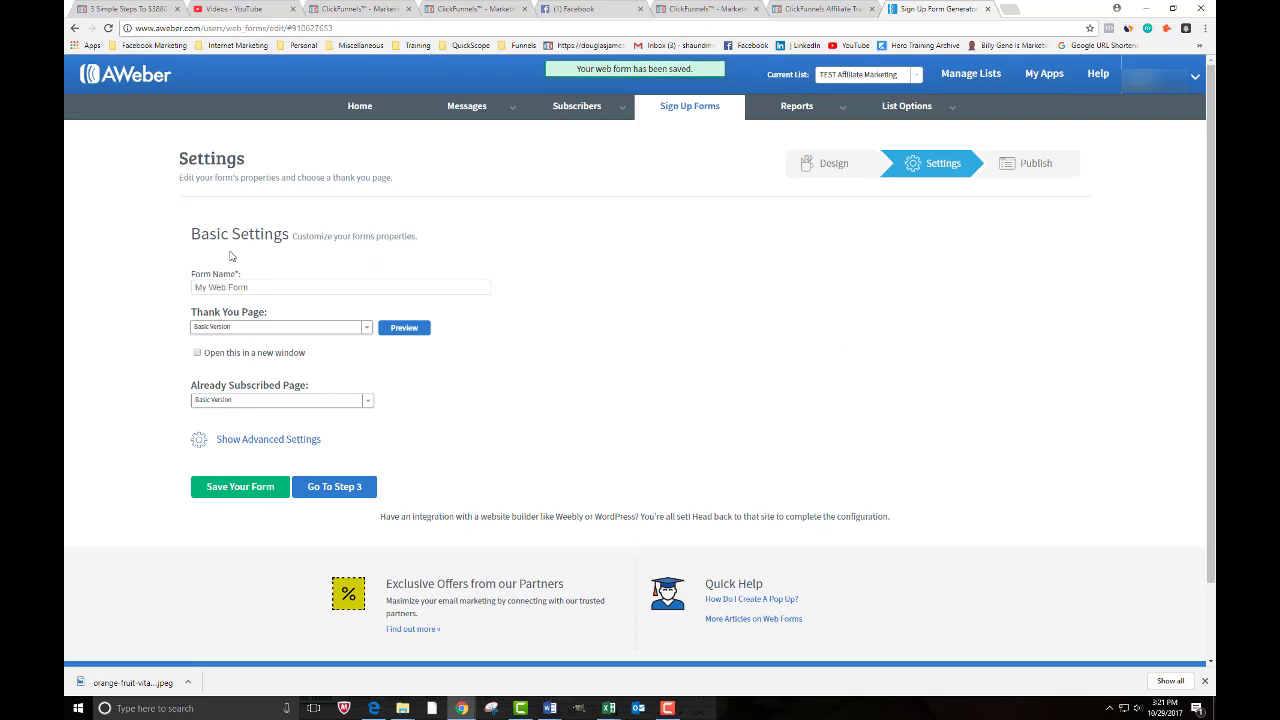
# - Replace the form name 'My Web Form' with 'Test AFFiliate Marketing' and save the form
pyautogui.click(213, 287)
pyautogui.tripleClick(217, 286)
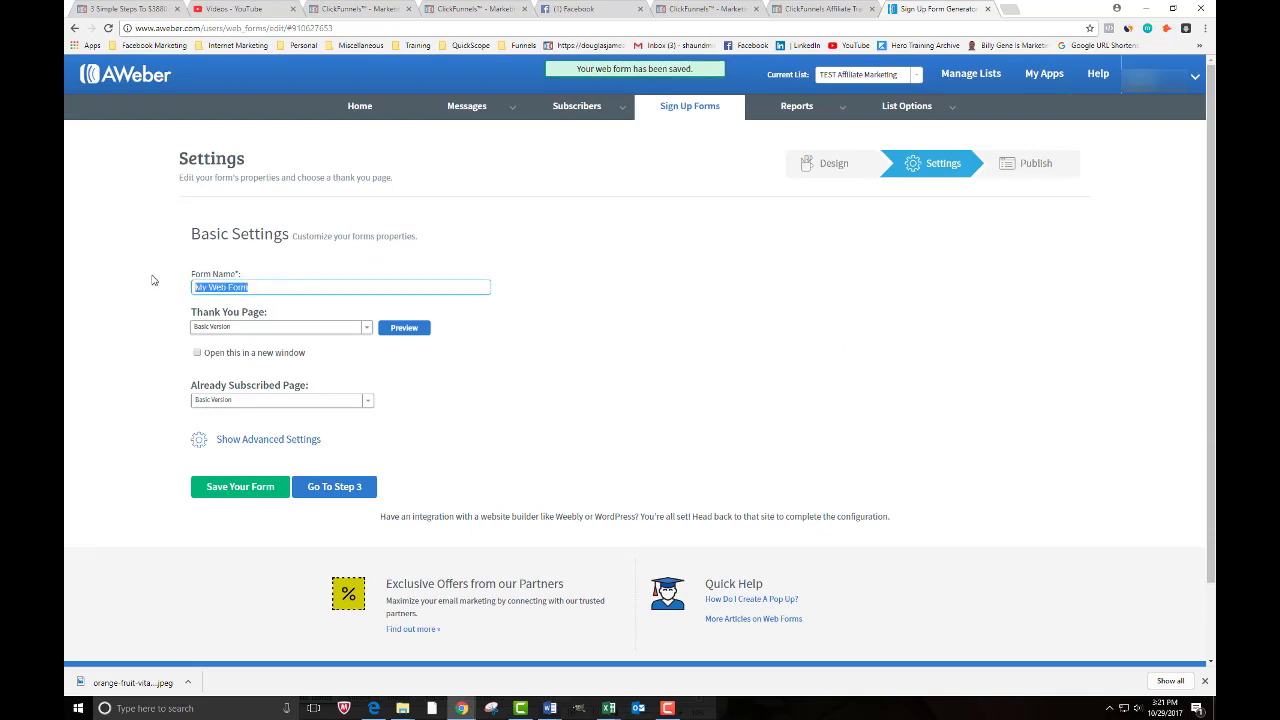
pyautogui.write('Tes')
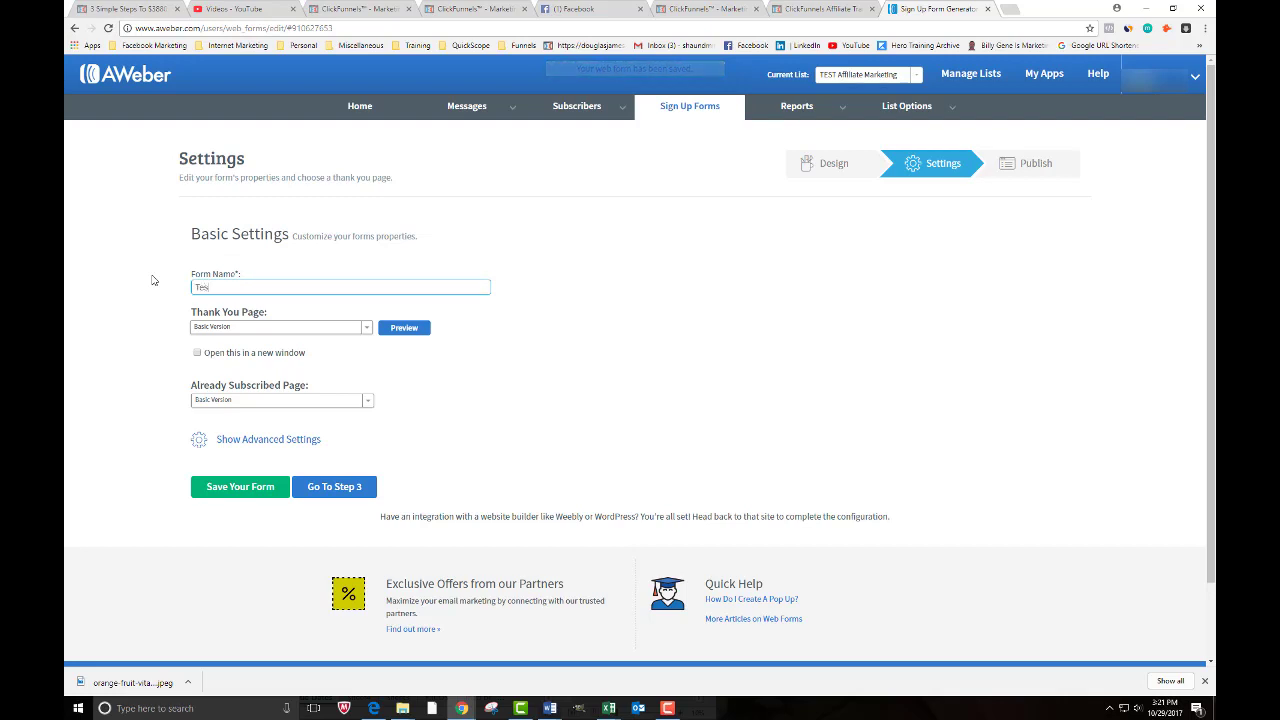
pyautogui.write('t AFF')
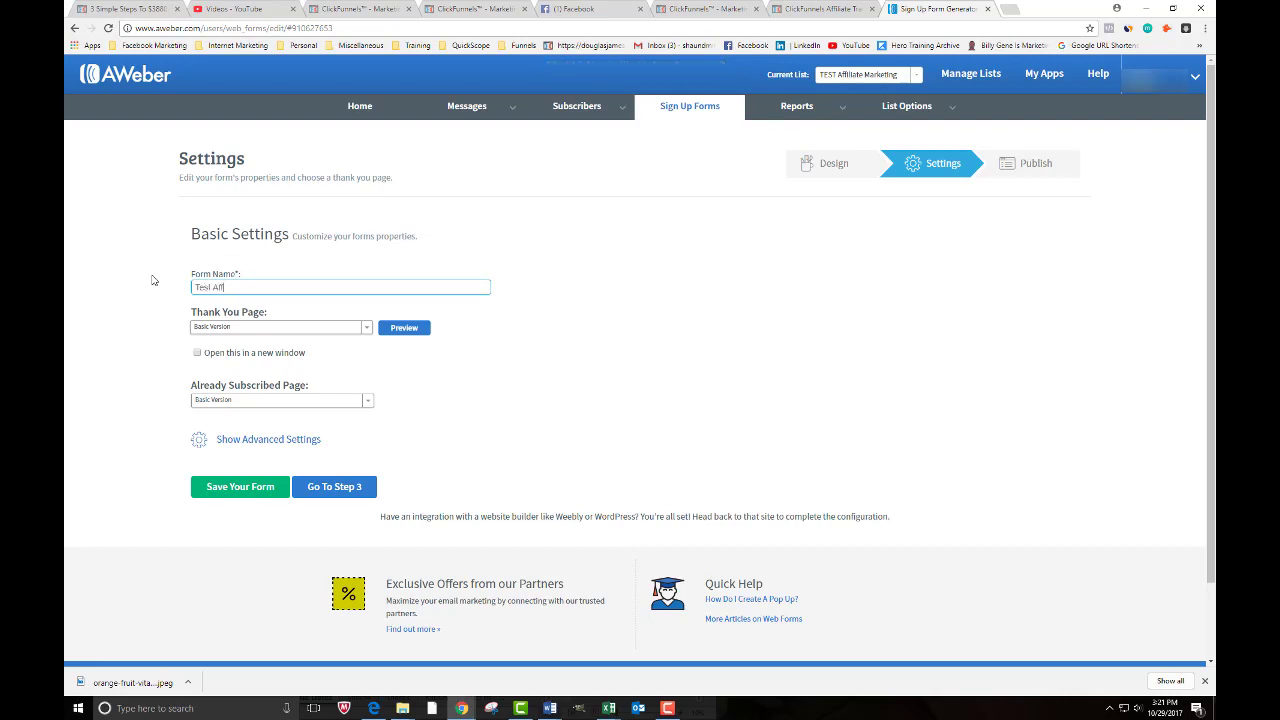
pyautogui.write('iliate Marketing')
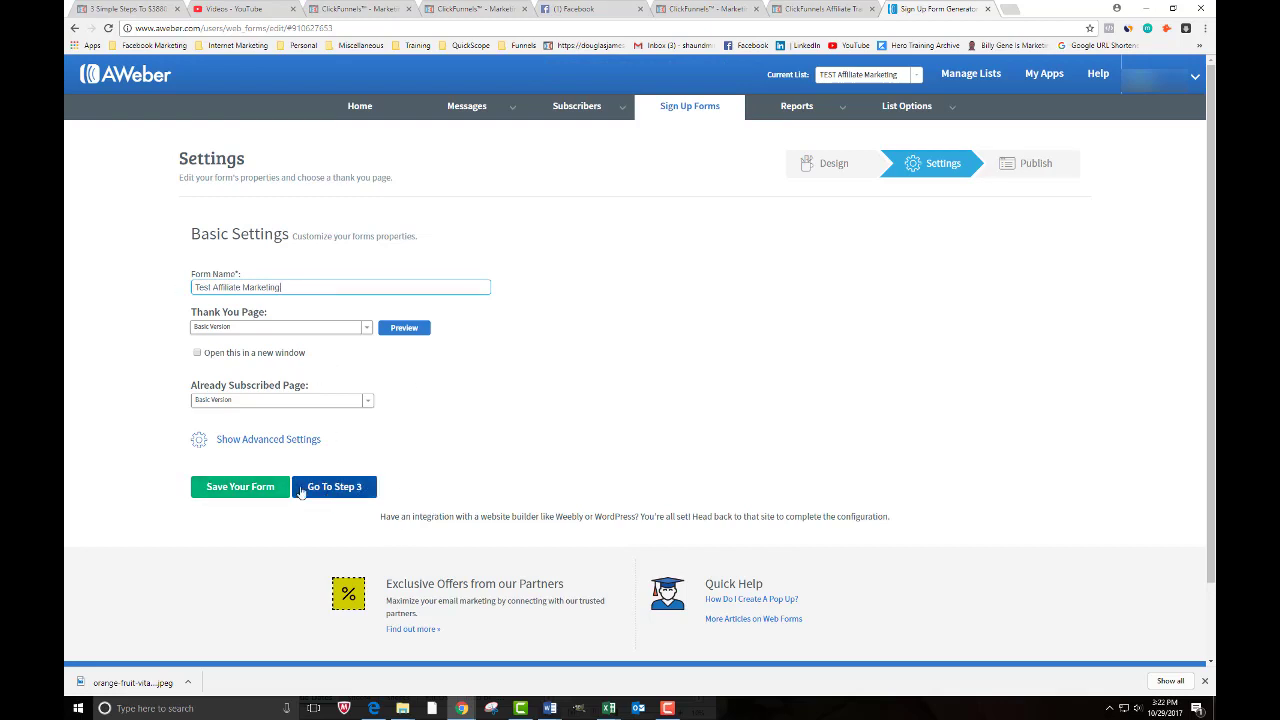
pyautogui.click(214, 492)
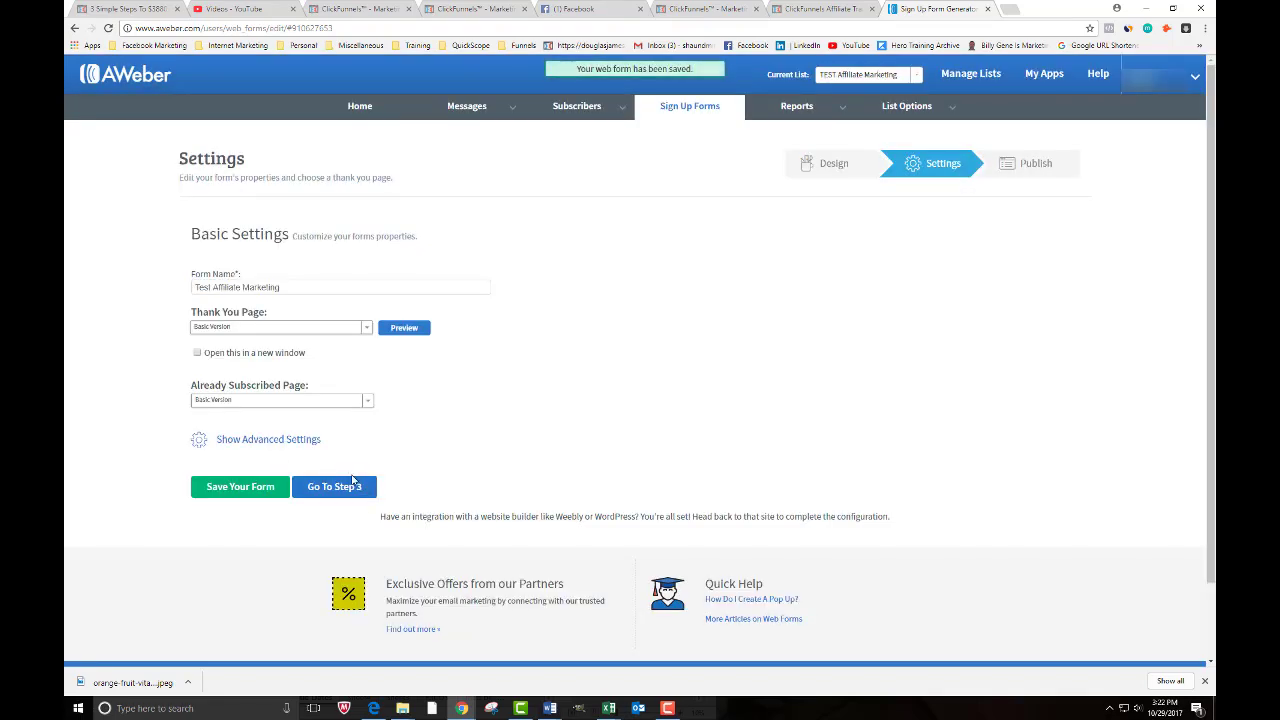
# - Continue to Step 3 to view the form's publishing options
pyautogui.click(325, 486)
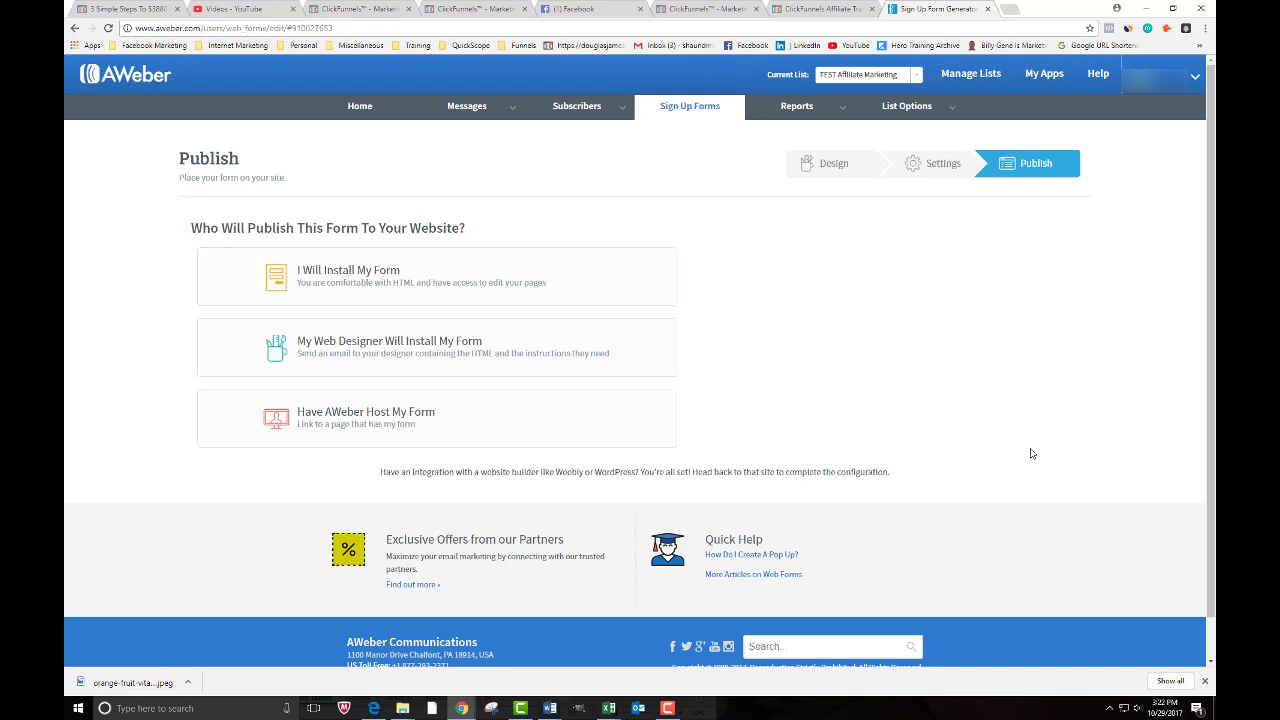
pyautogui.moveTo(466, 106)
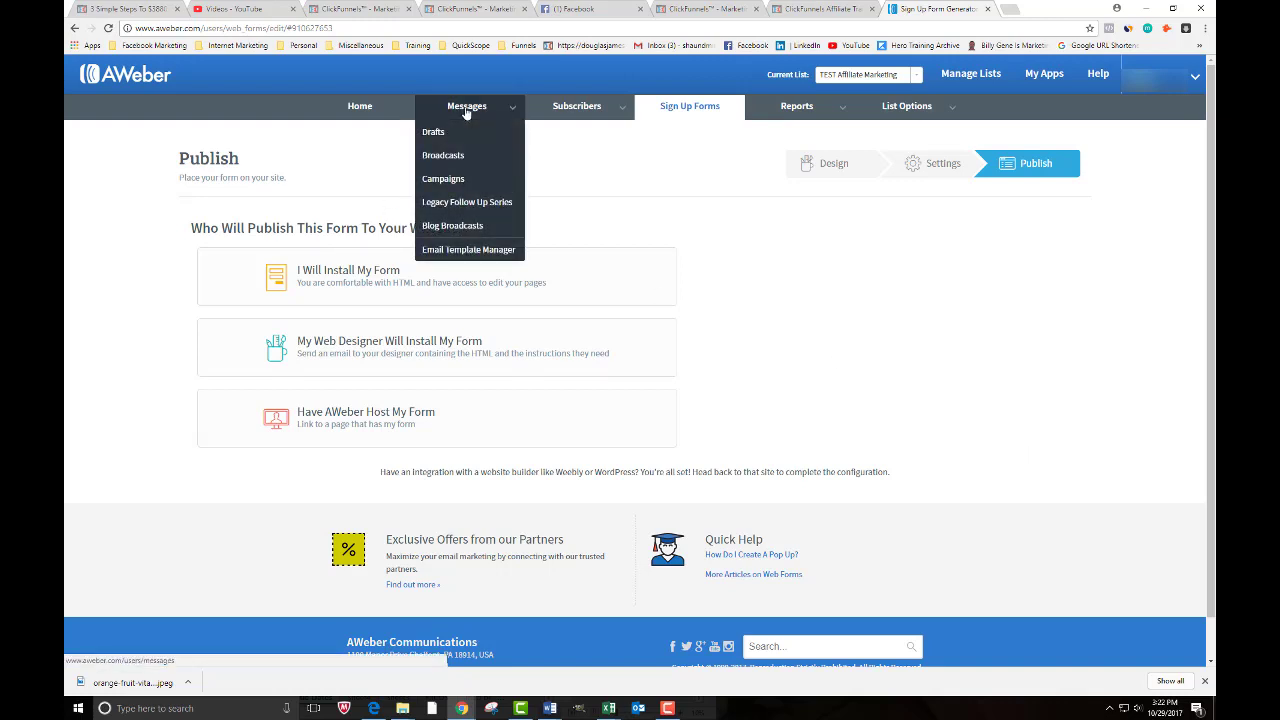
# - From Messages > Drafts, create a new message with the Drag & Drop Email Builder
pyautogui.click(431, 134)
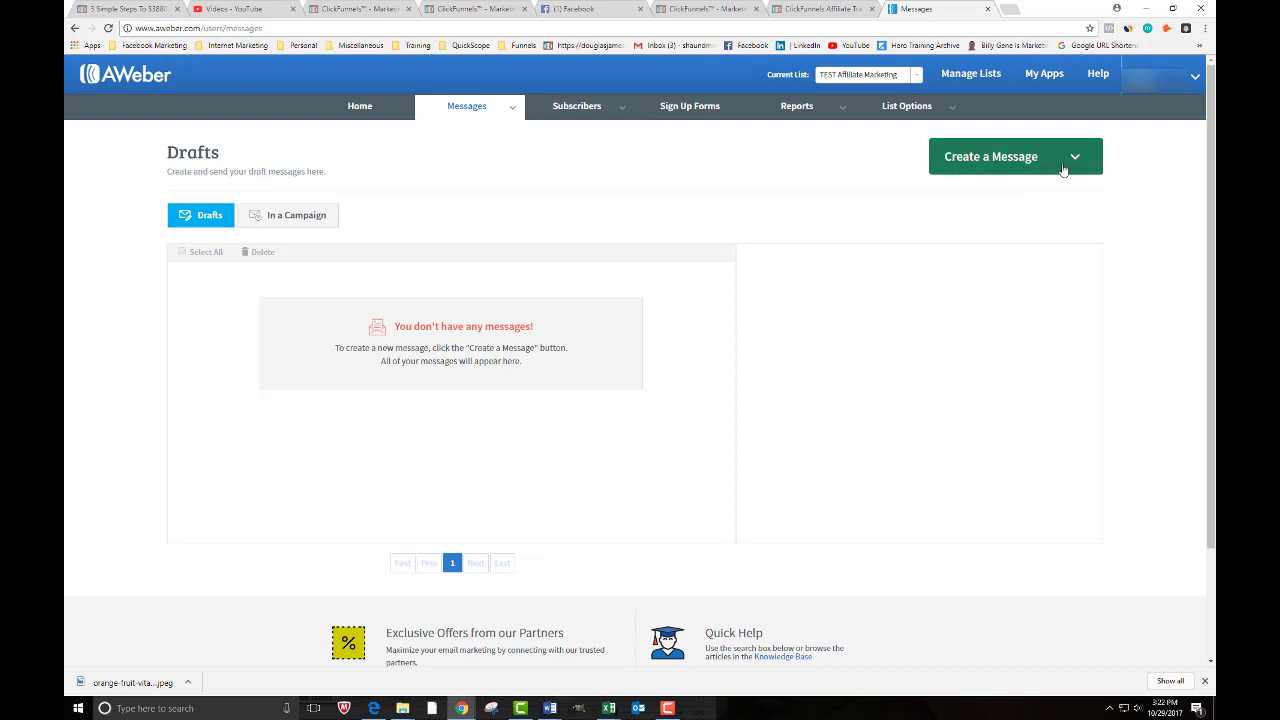
pyautogui.click(1009, 167)
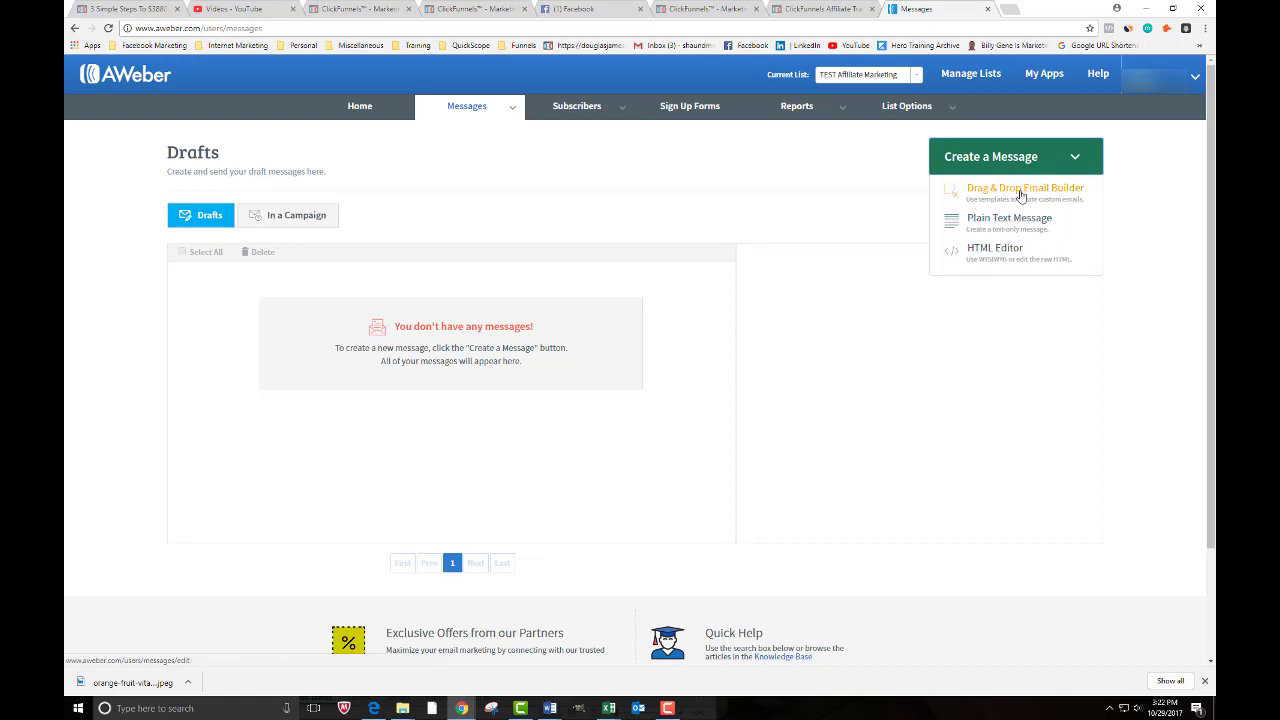
pyautogui.click(1020, 192)
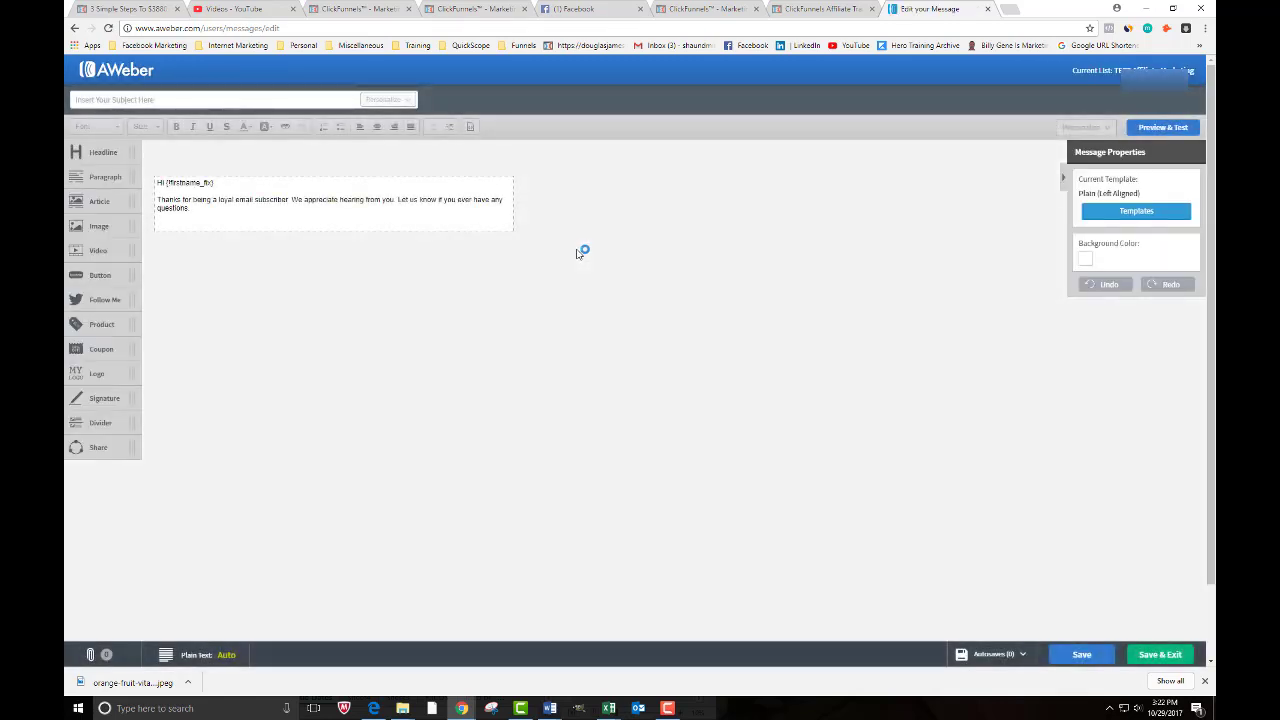
# - Apply the Default template to the message and select its greeting text block for editing
pyautogui.click(1130, 212)
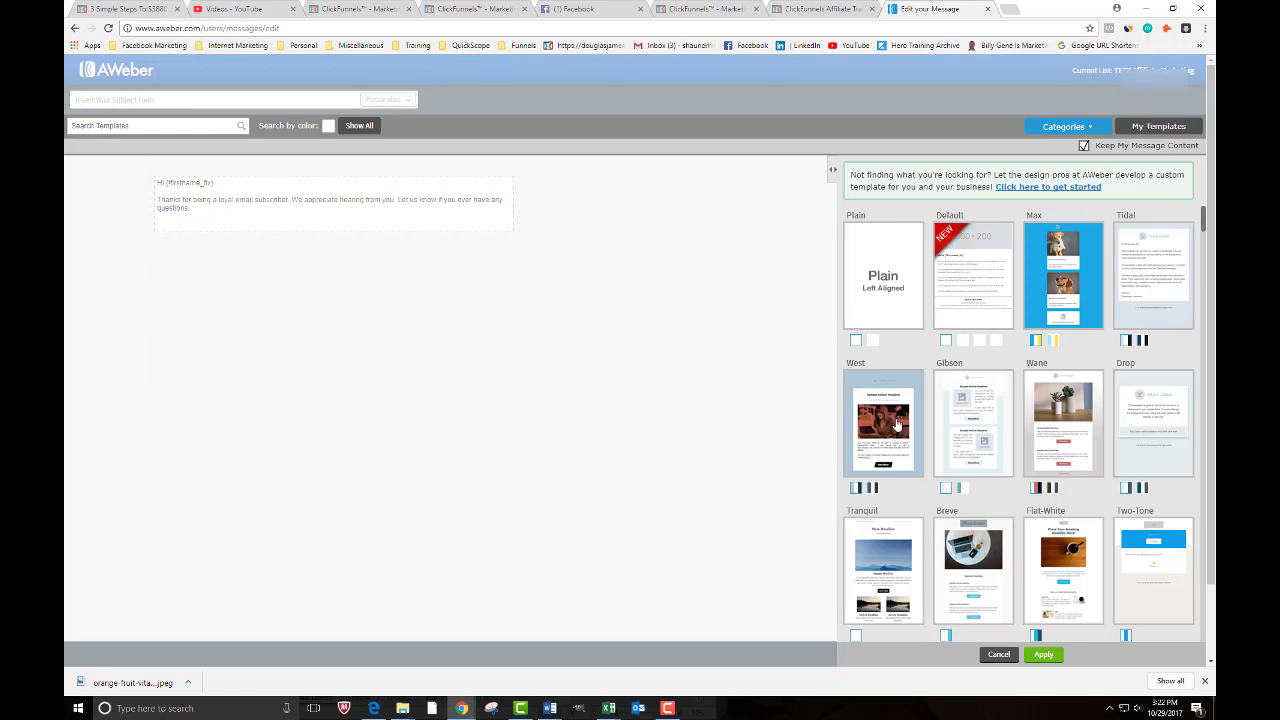
pyautogui.click(969, 280)
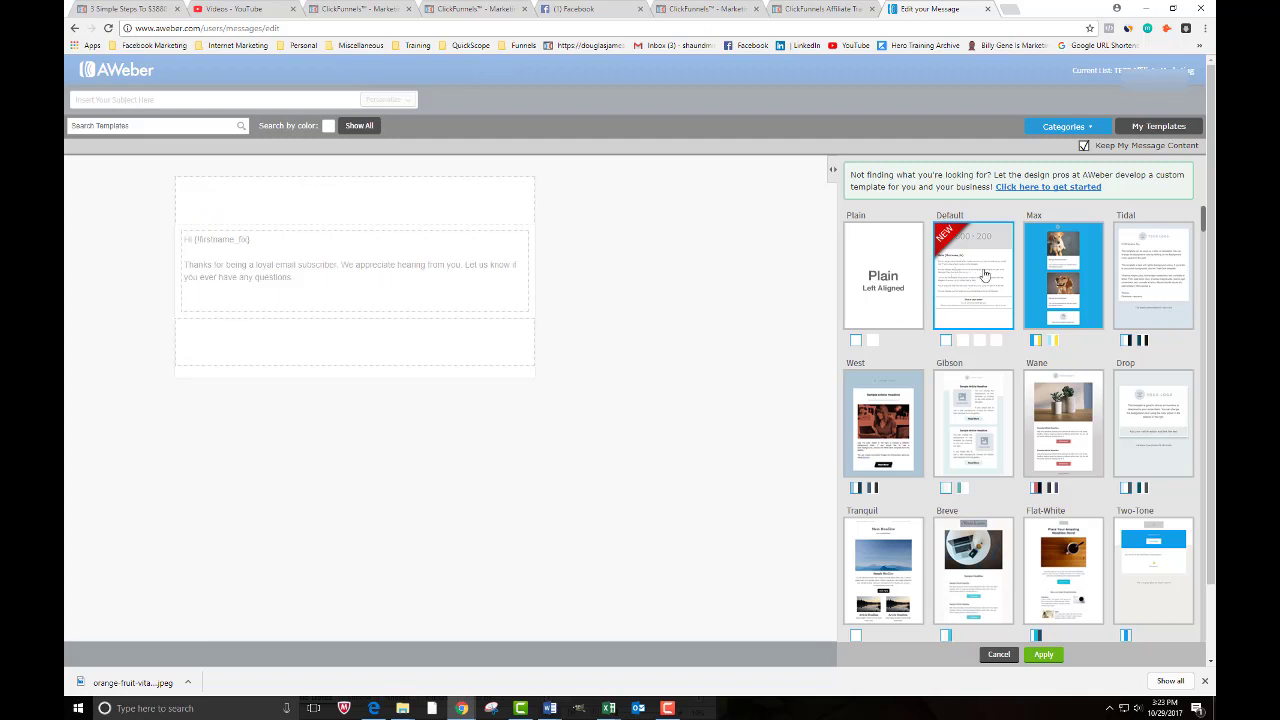
pyautogui.click(1043, 654)
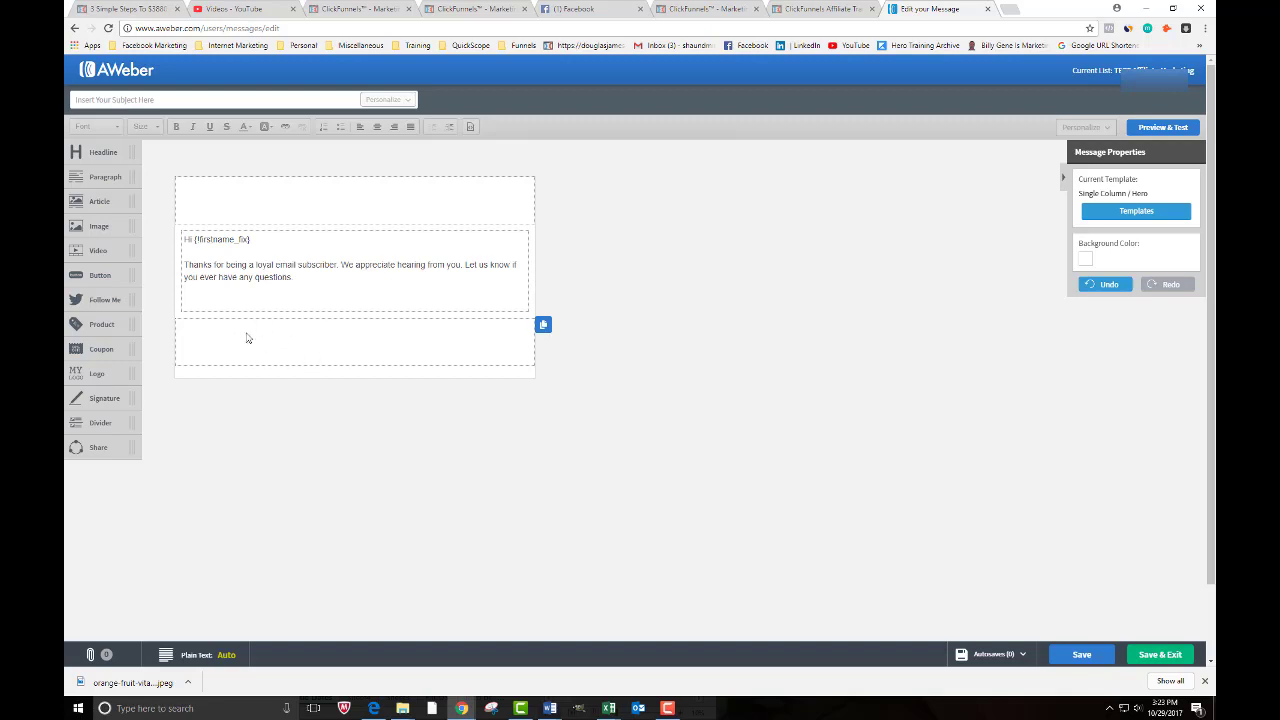
pyautogui.click(245, 268)
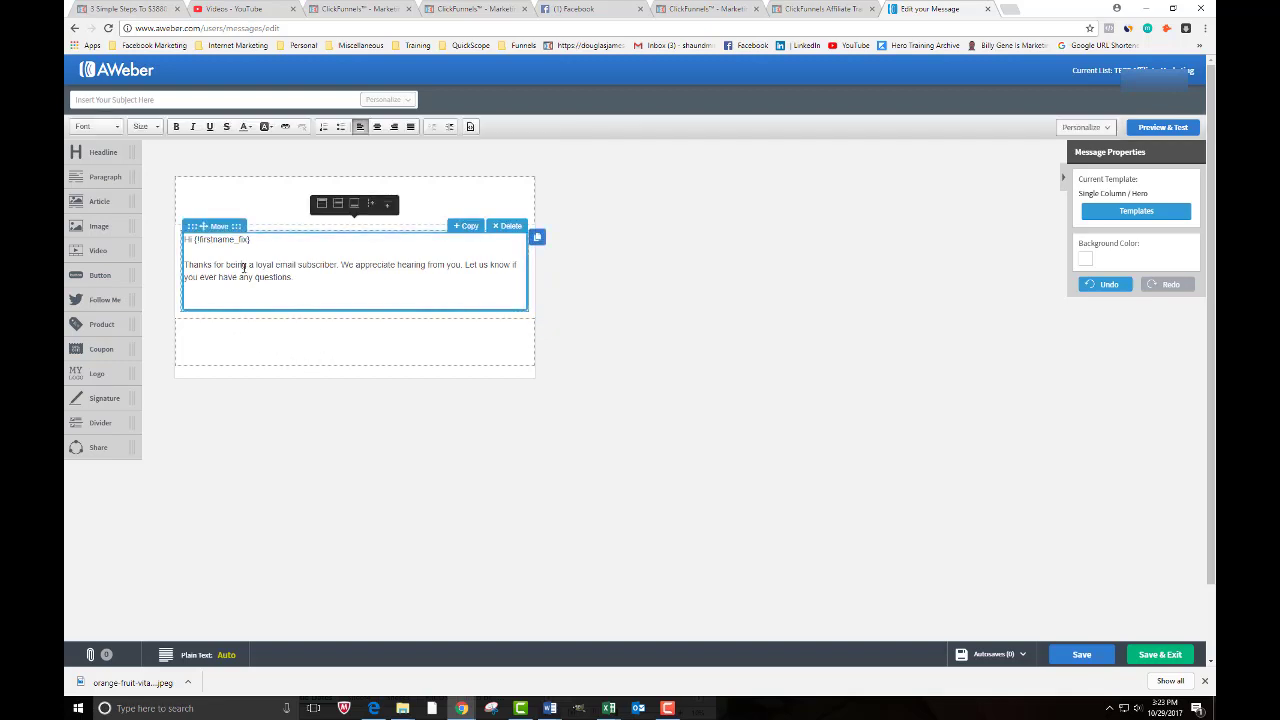
# - Drag an Image element into the empty top section, above the greeting and thank-you text
pyautogui.click(262, 202)
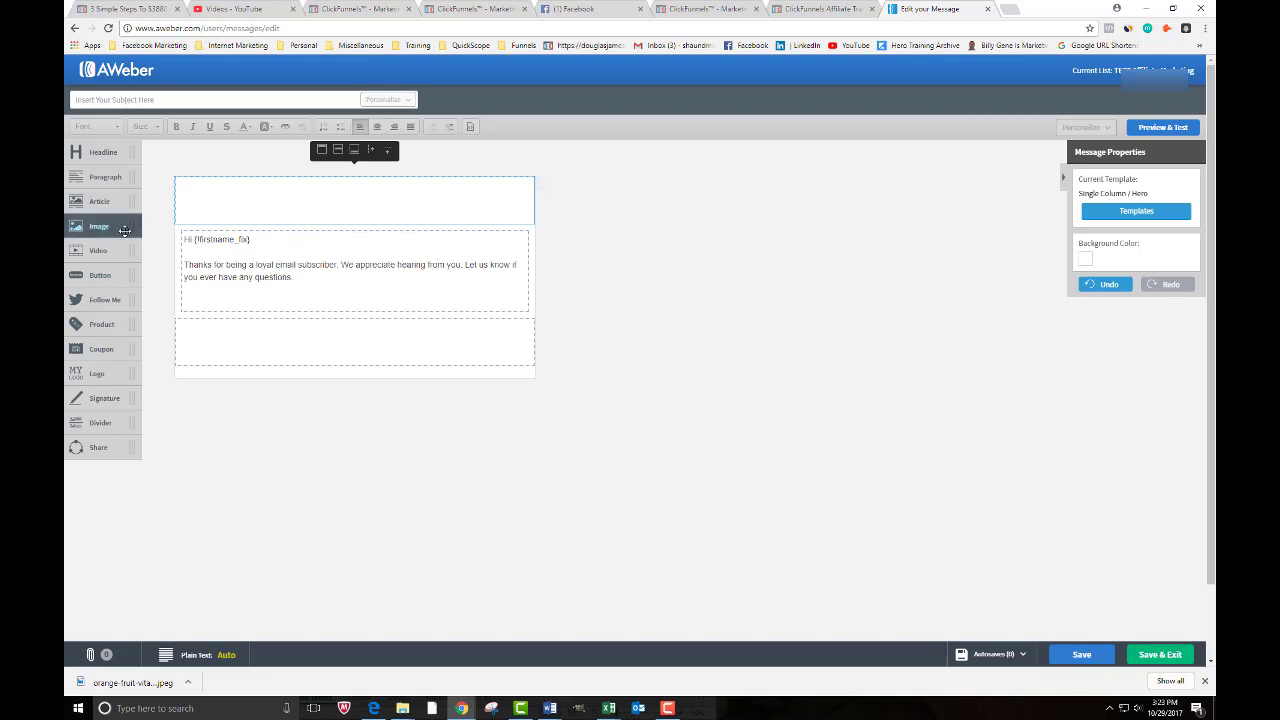
pyautogui.moveTo(99, 226); pyautogui.dragTo(262, 205)
pyautogui.moveTo(356, 207); pyautogui.dragTo(106, 228)
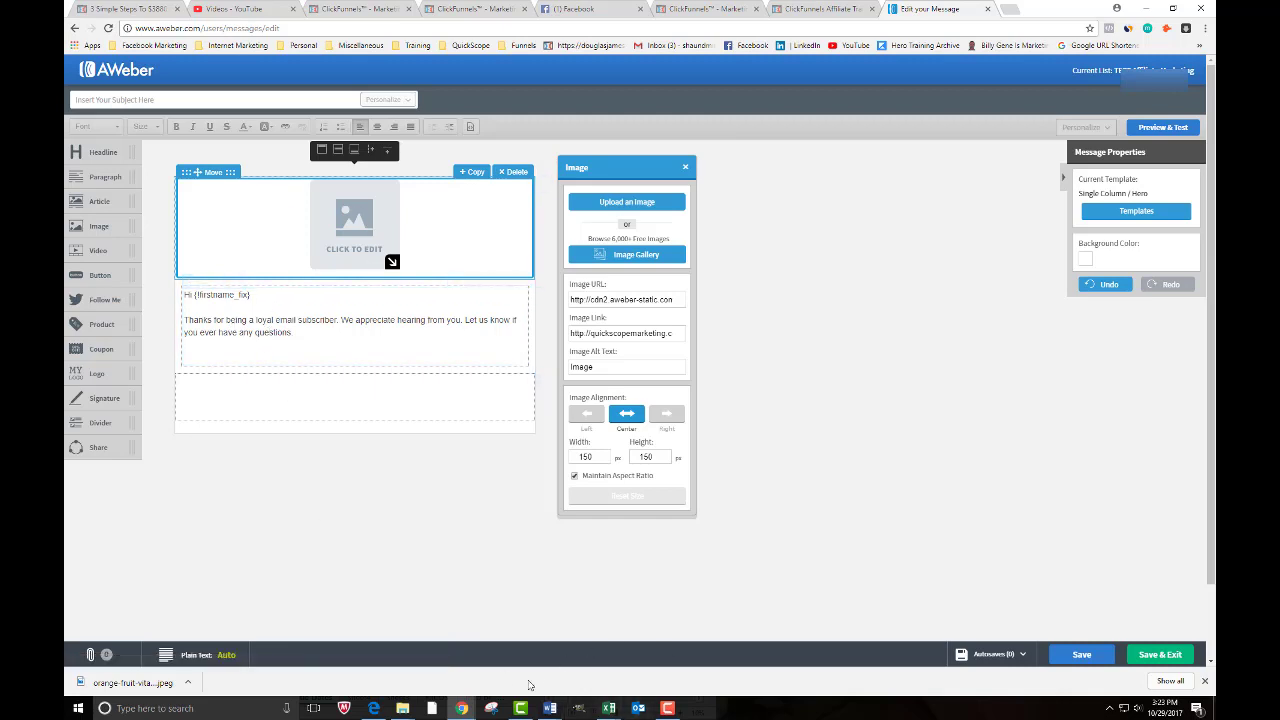
# - Bring up the ClickFunnel Affiliate Email Sequence document in Word and review Email #1's body
pyautogui.moveTo(551, 710)
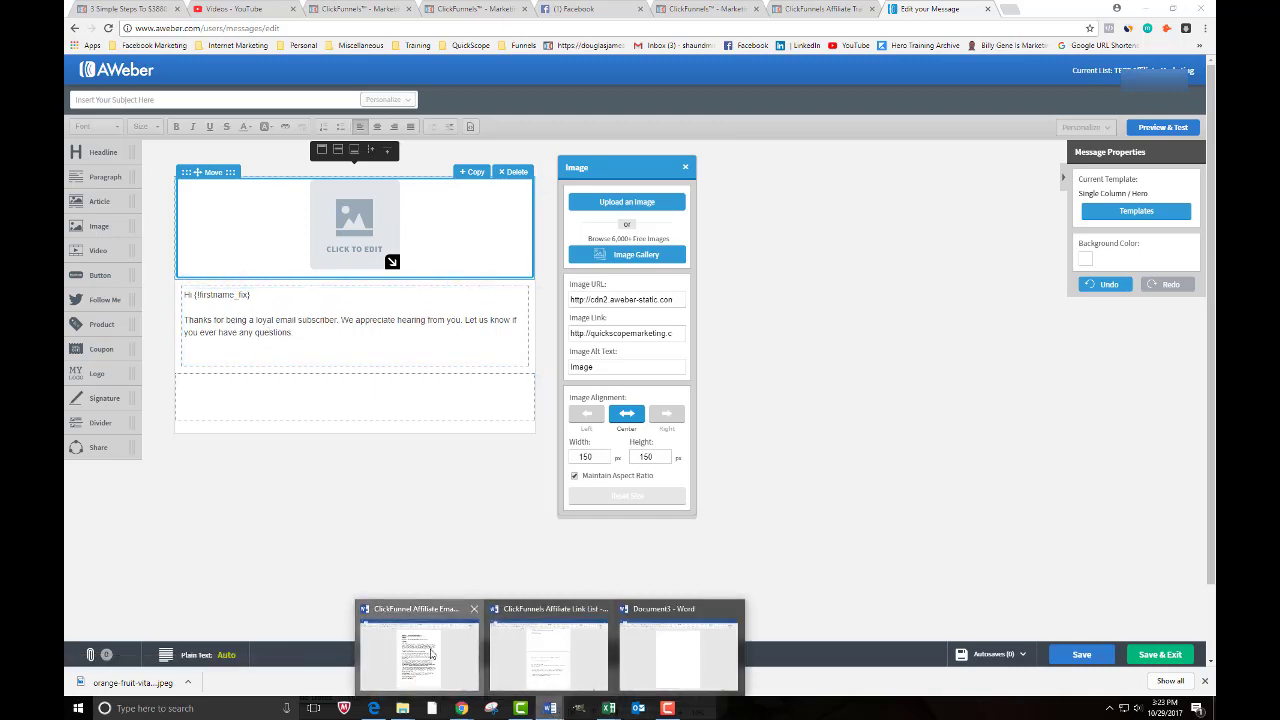
pyautogui.click(434, 650)
pyautogui.moveTo(1212, 150)
pyautogui.mouseDown()
pyautogui.moveTo(1212, 362)
pyautogui.moveTo(1212, 152)
pyautogui.mouseUp()
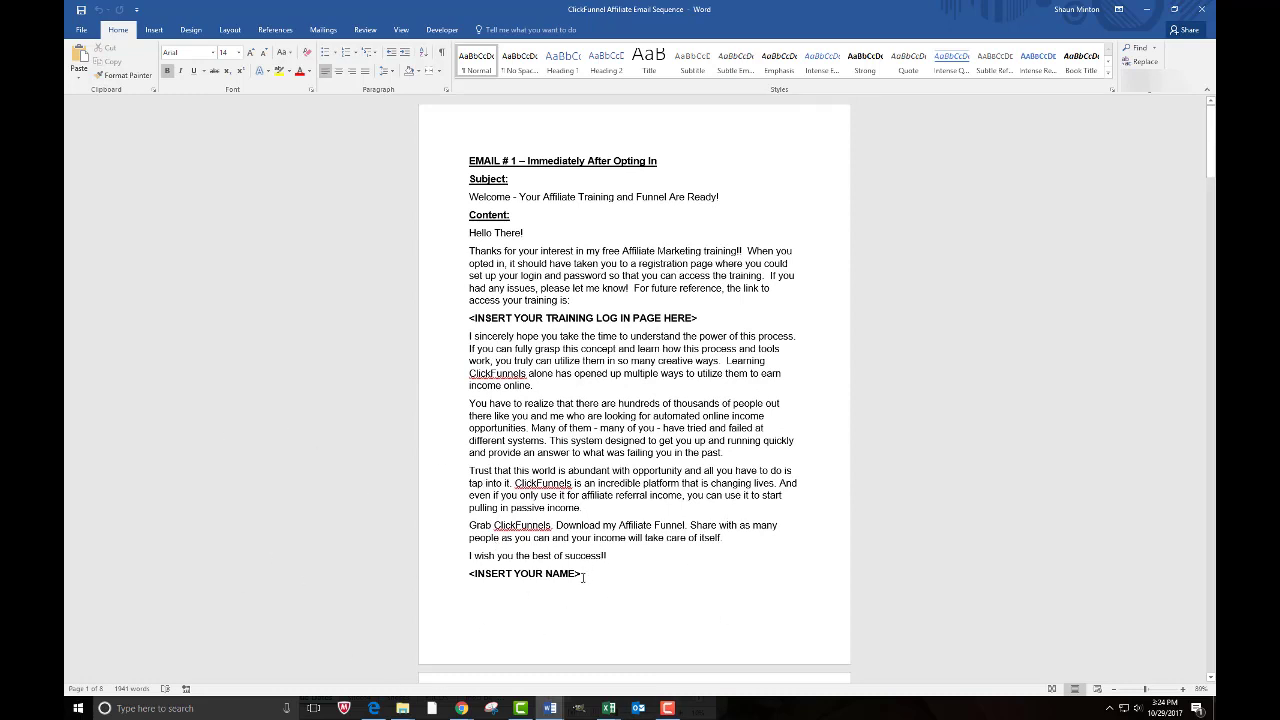
pyautogui.moveTo(582, 573); pyautogui.dragTo(467, 243)
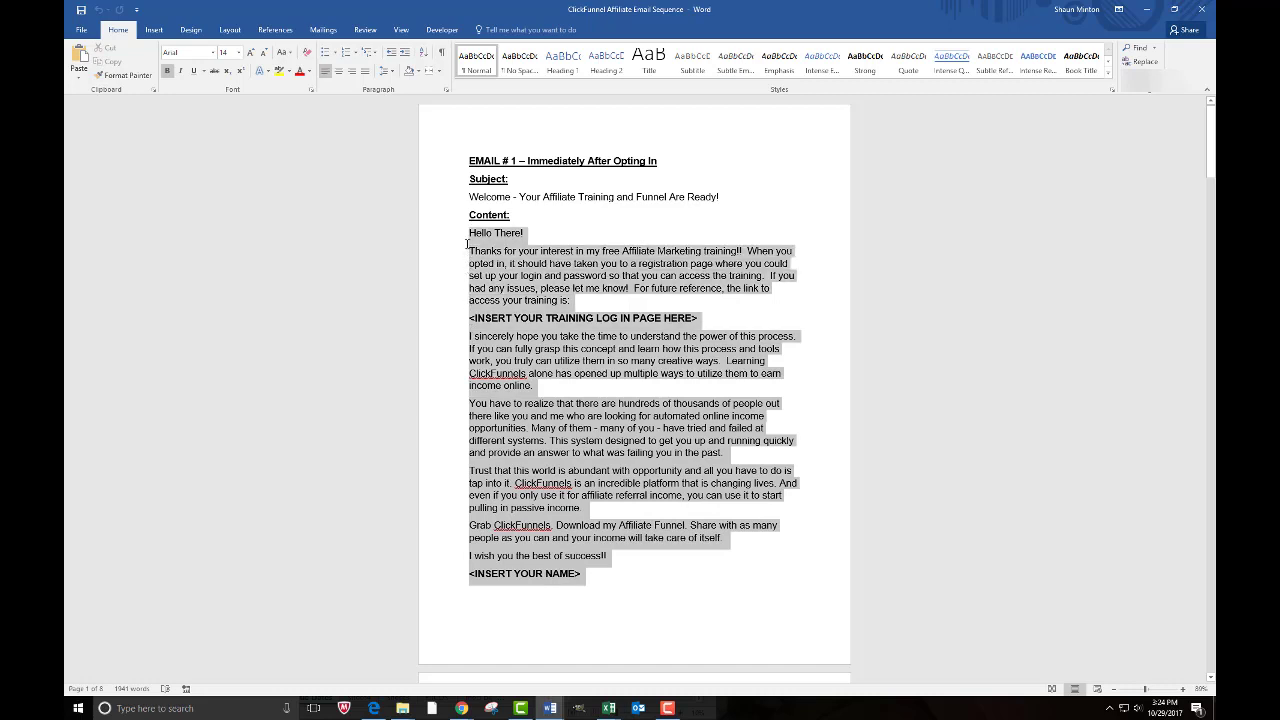
pyautogui.click(525, 160)
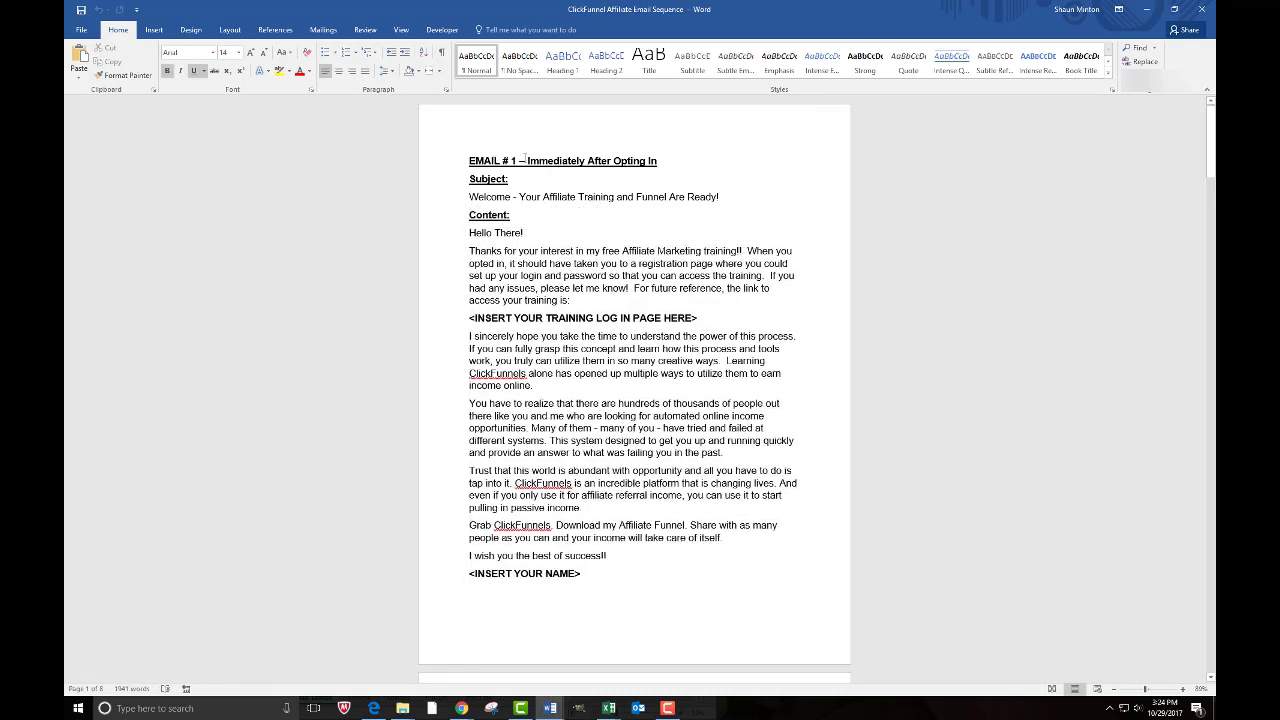
# - Copy Email #1's subject line and return to the AWeber message editor
pyautogui.moveTo(526, 161); pyautogui.dragTo(657, 161)
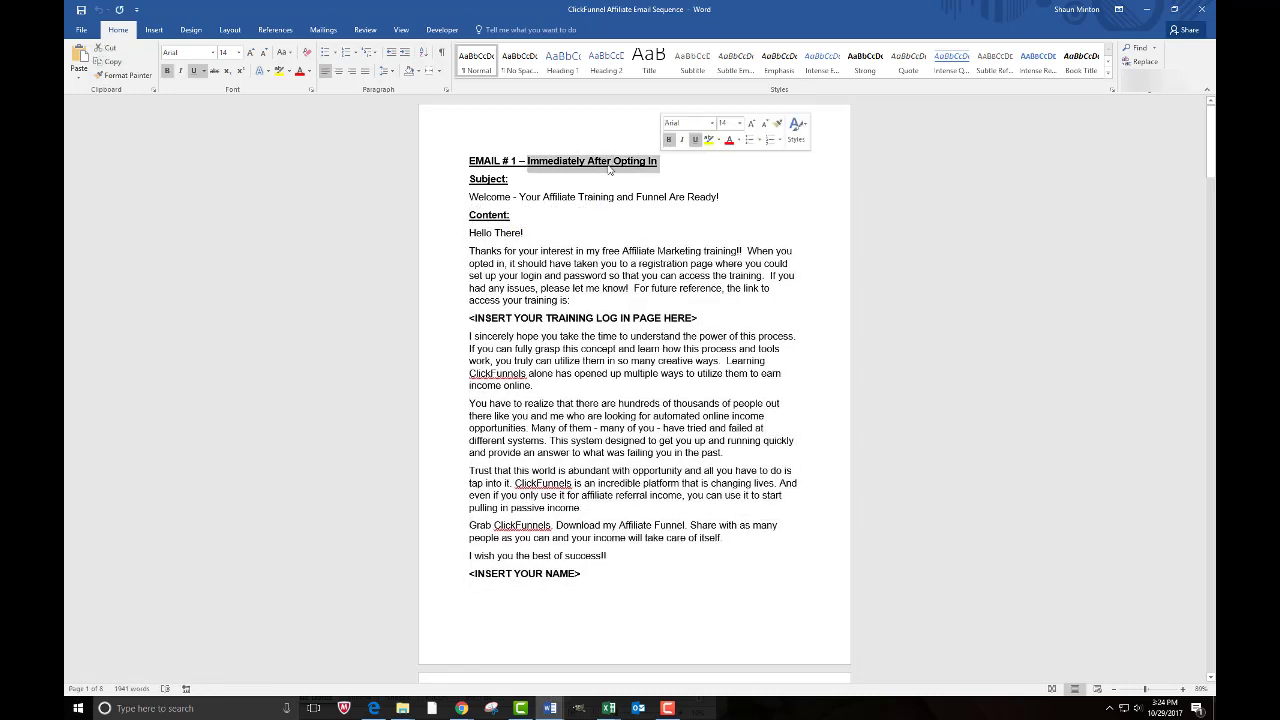
pyautogui.moveTo(469, 196); pyautogui.dragTo(718, 197)
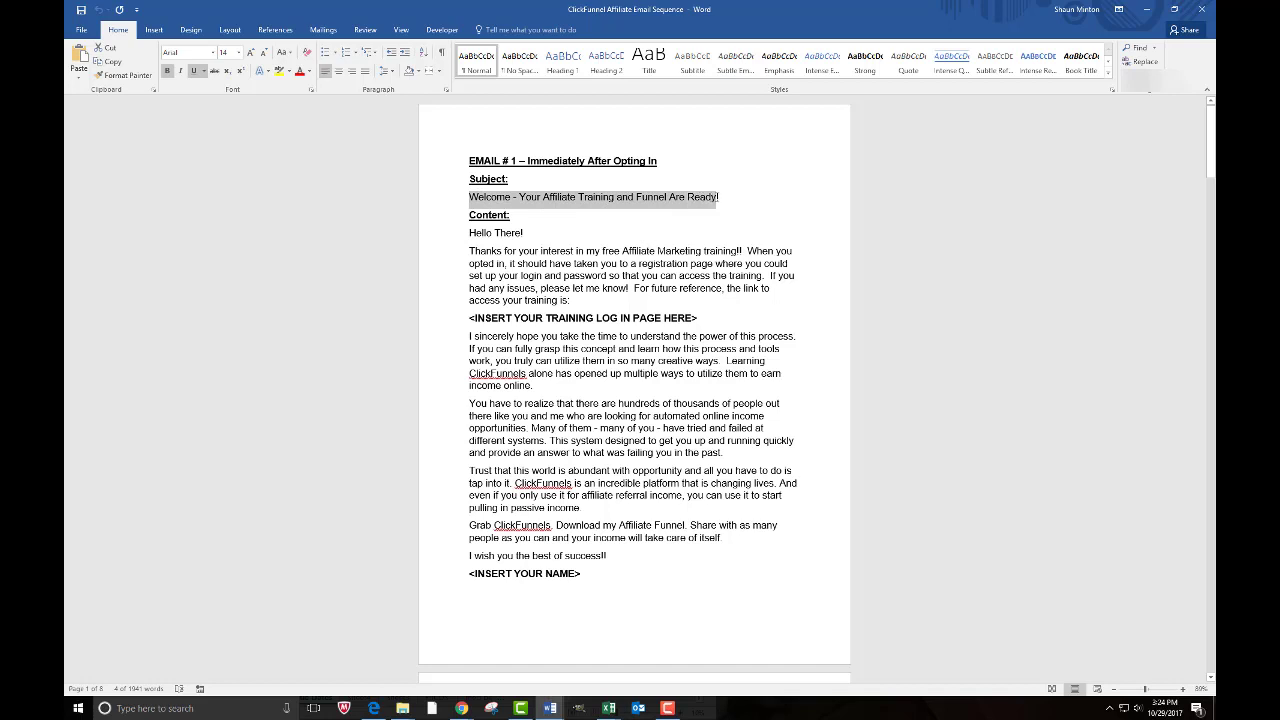
pyautogui.rightClick(720, 197)
pyautogui.click(735, 220)
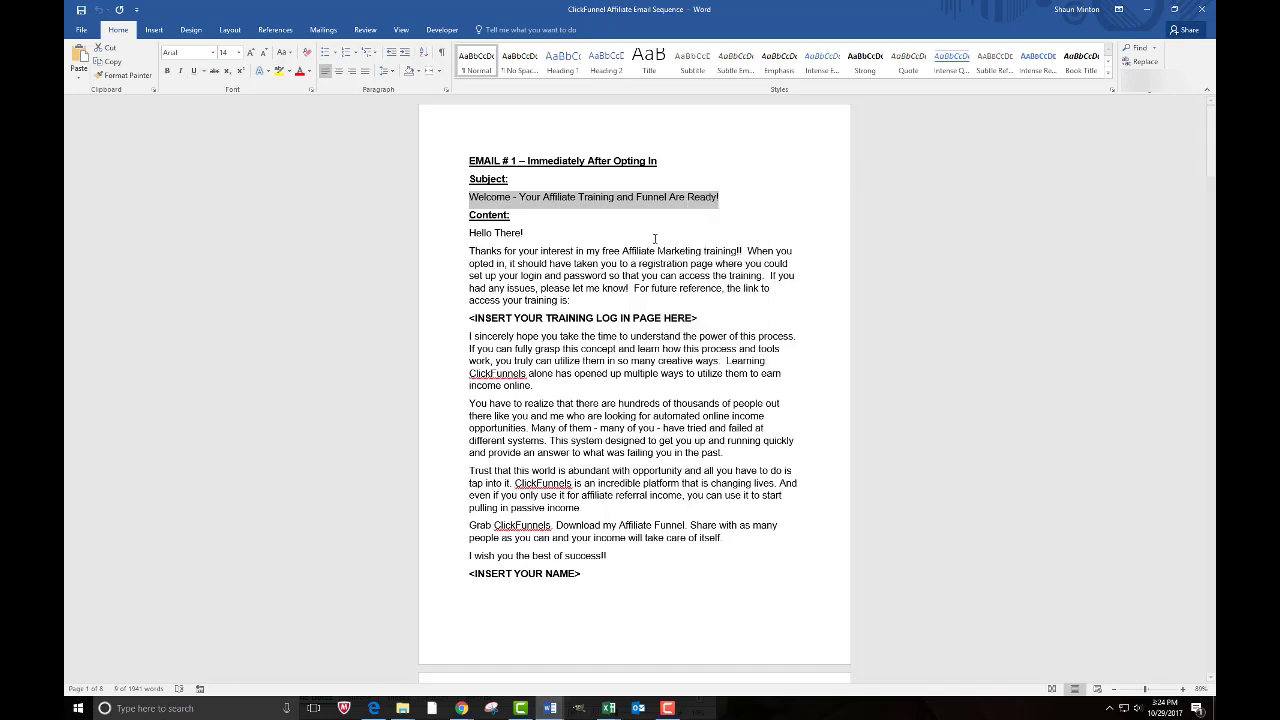
pyautogui.click(463, 708)
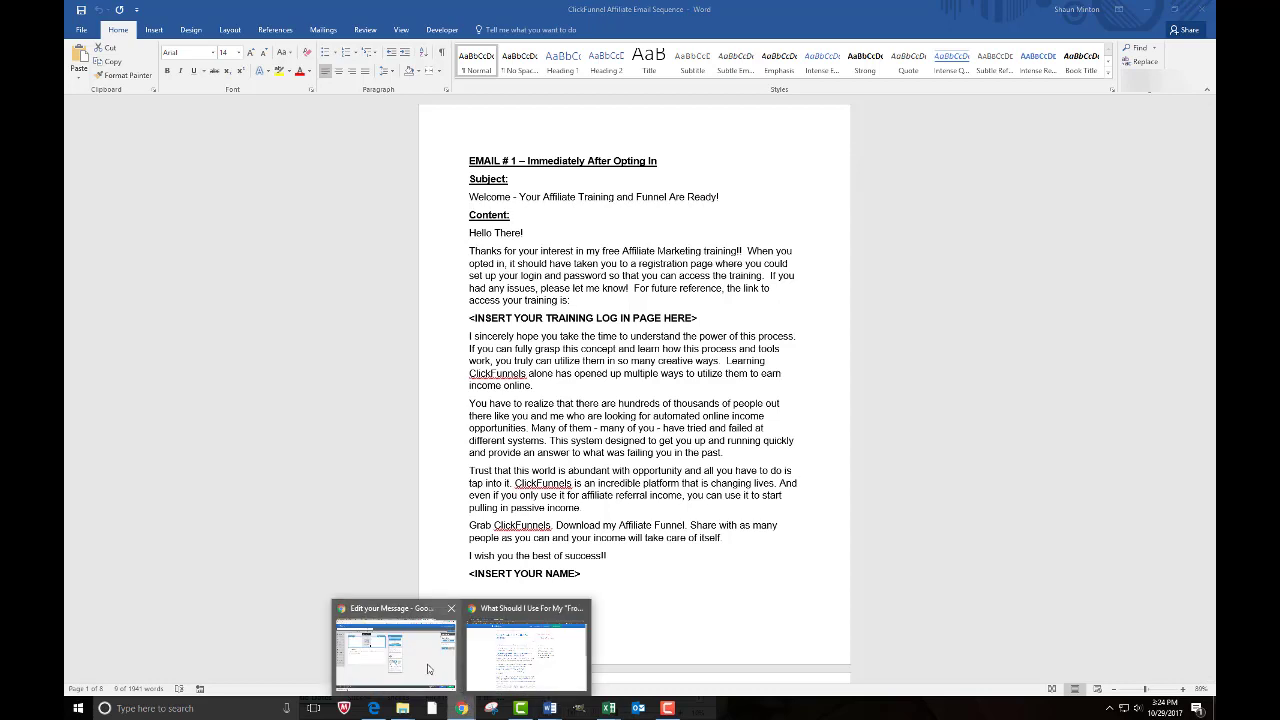
pyautogui.click(395, 650)
# - Set the subject to 'Hi {!firstname_fix}, Your FREE training and Funnel are ready for you to begin!'
pyautogui.click(114, 100)
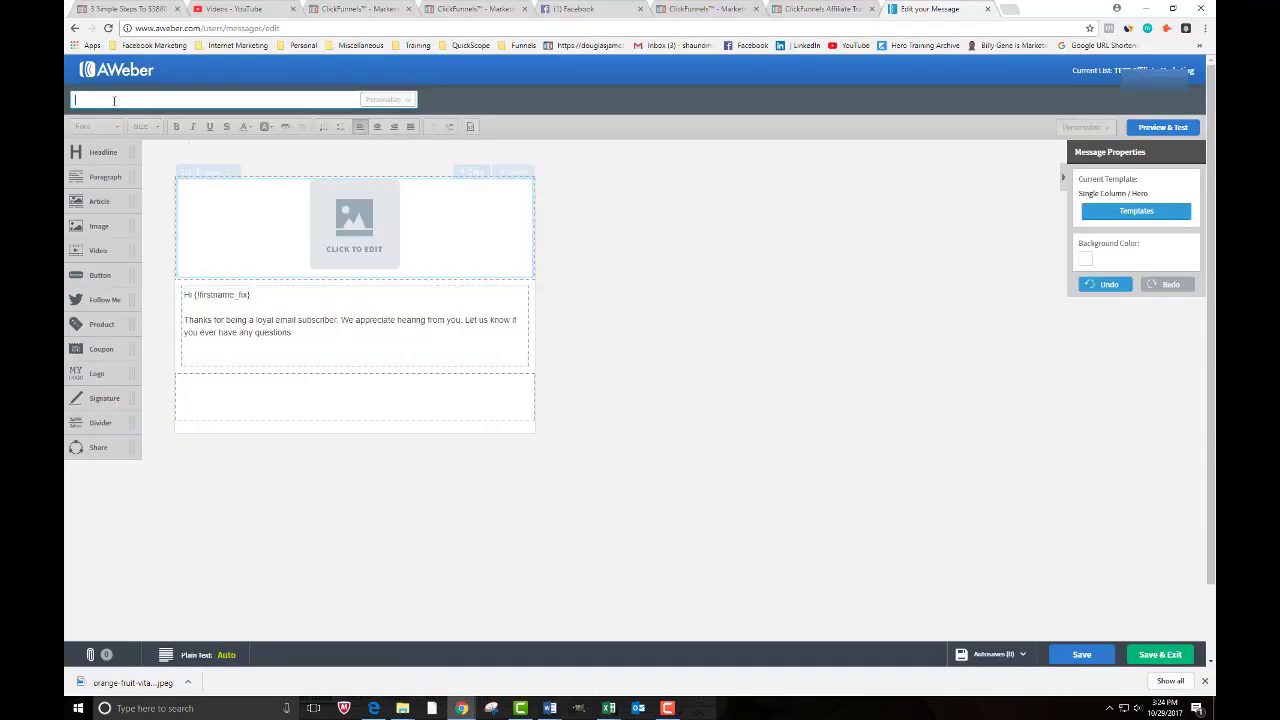
pyautogui.click(110, 118)
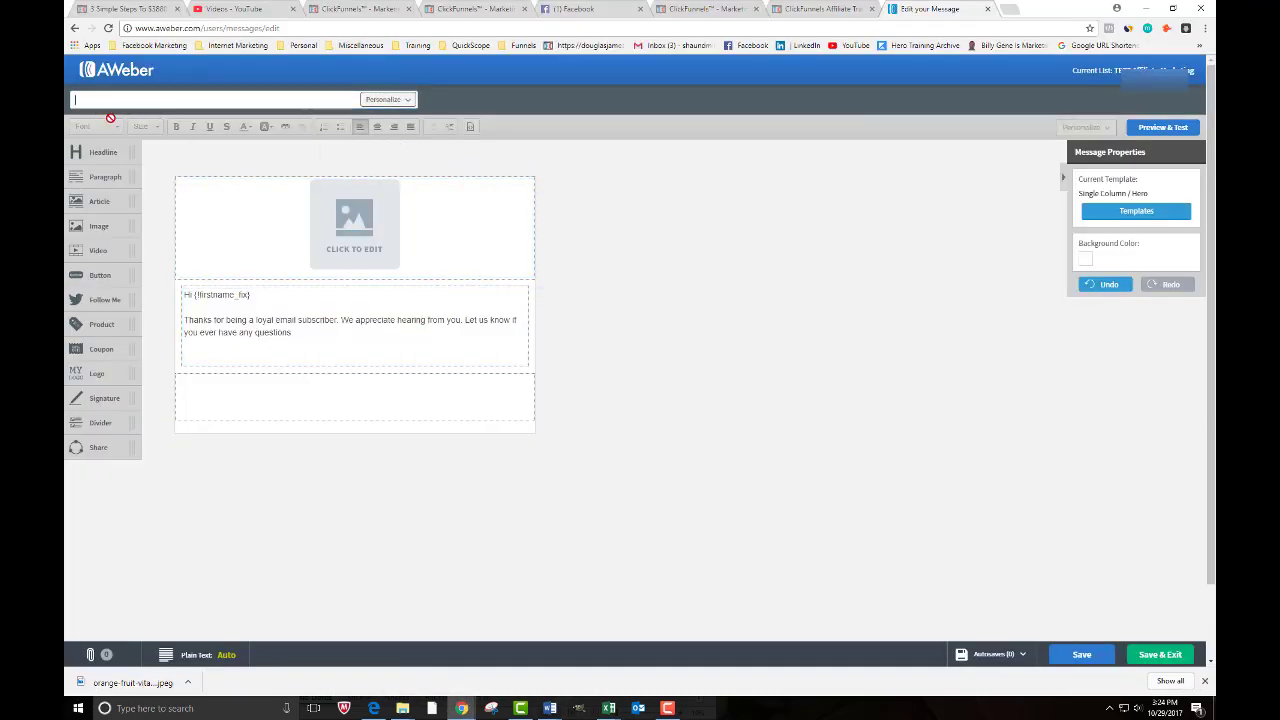
pyautogui.write('Hi')
pyautogui.click(386, 99)
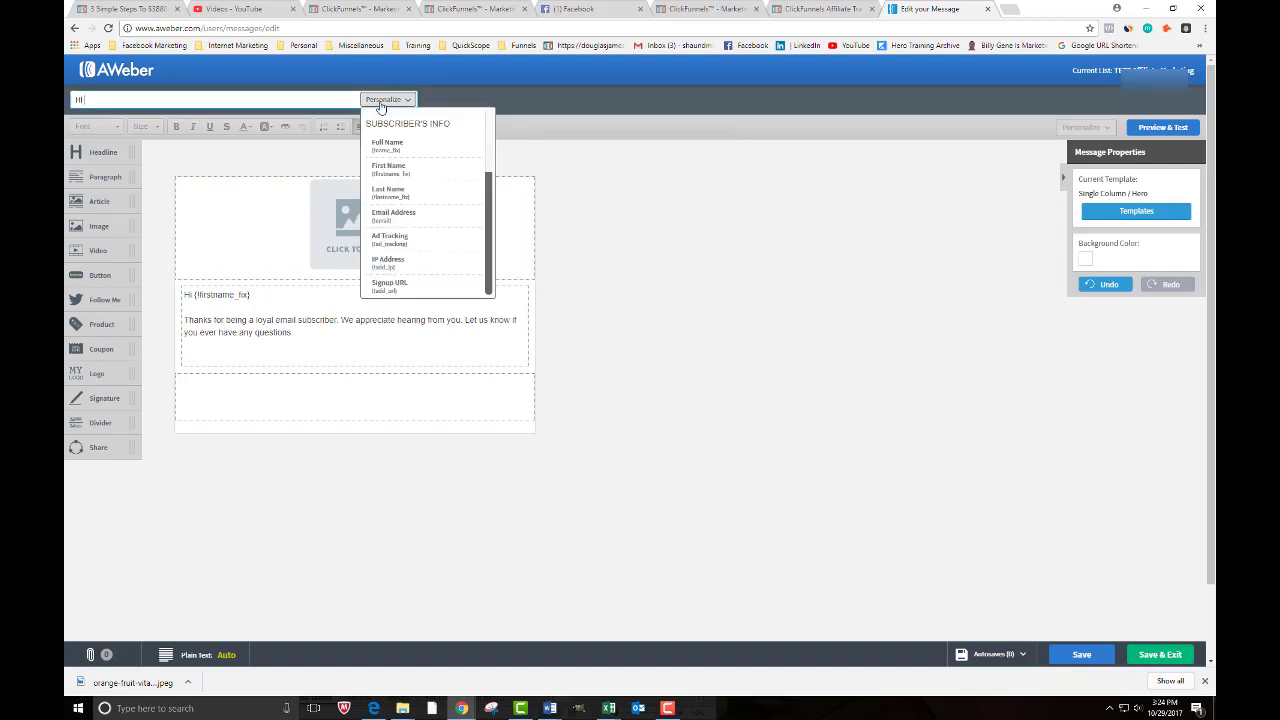
pyautogui.click(390, 169)
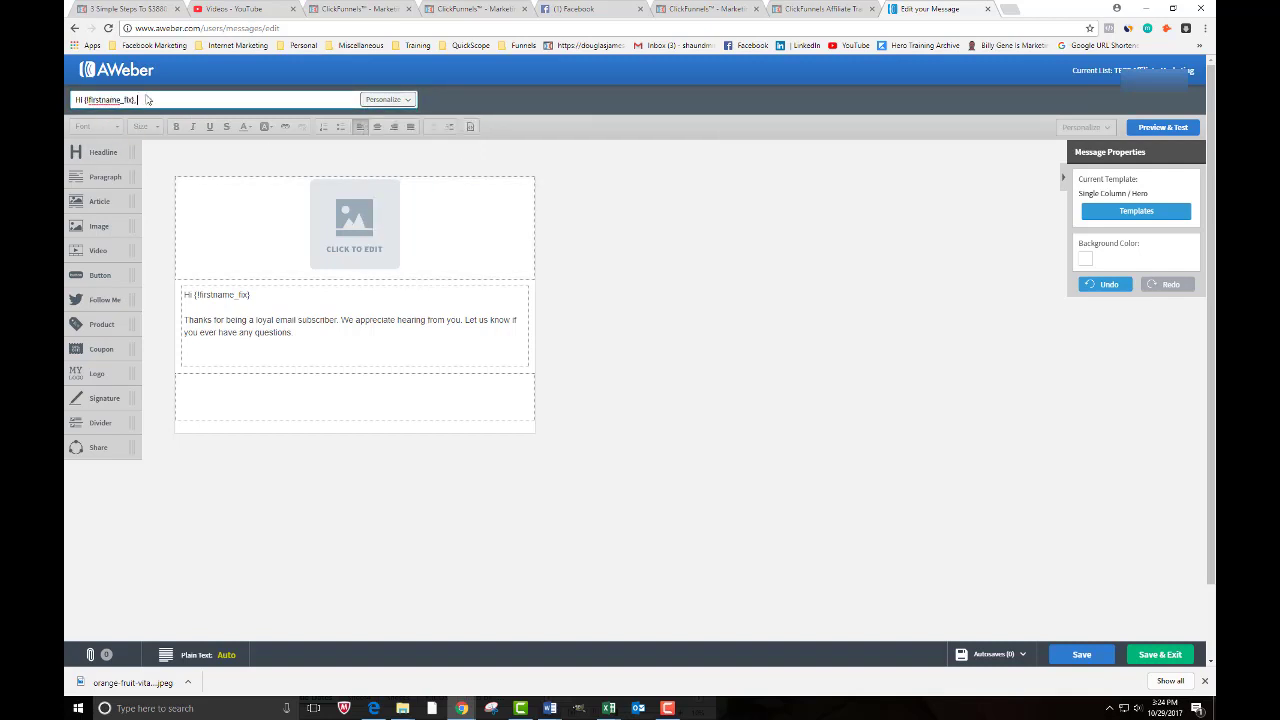
pyautogui.hotkey('ctrl', 'v')
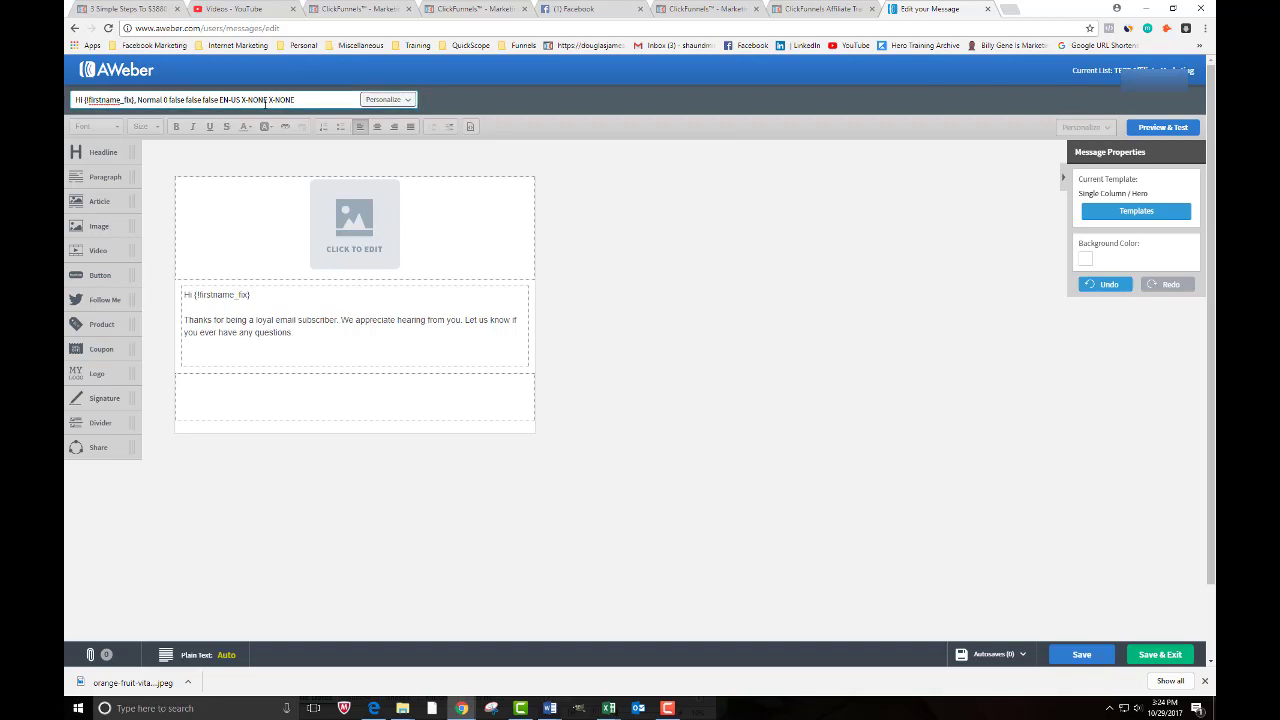
pyautogui.moveTo(300, 99); pyautogui.dragTo(136, 100)
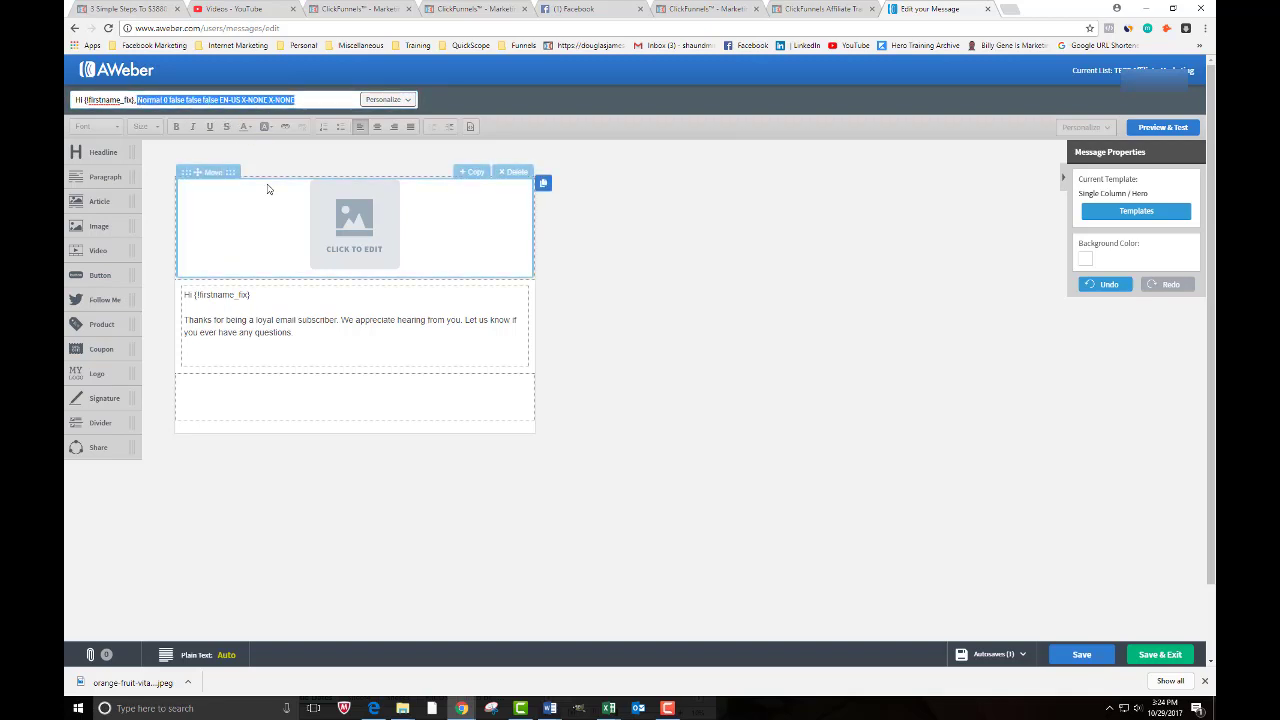
pyautogui.click(196, 100)
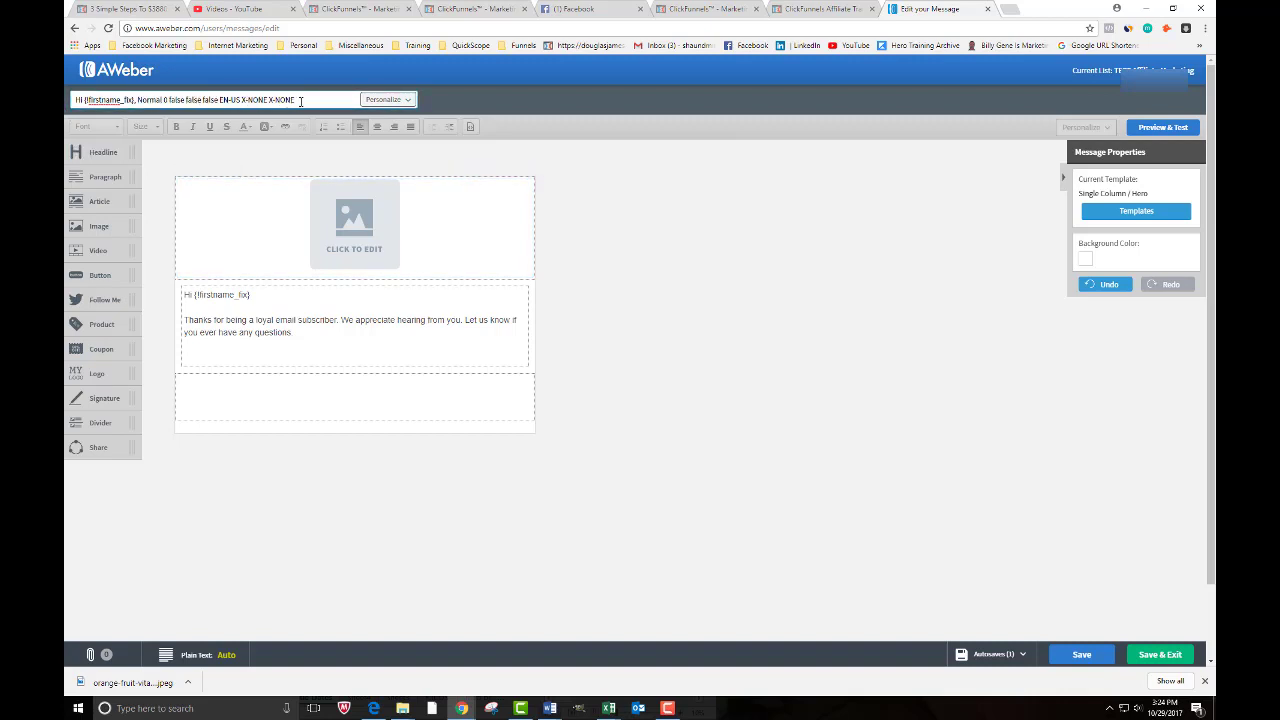
pyautogui.moveTo(300, 101); pyautogui.dragTo(160, 100)
pyautogui.press('BackSpace')
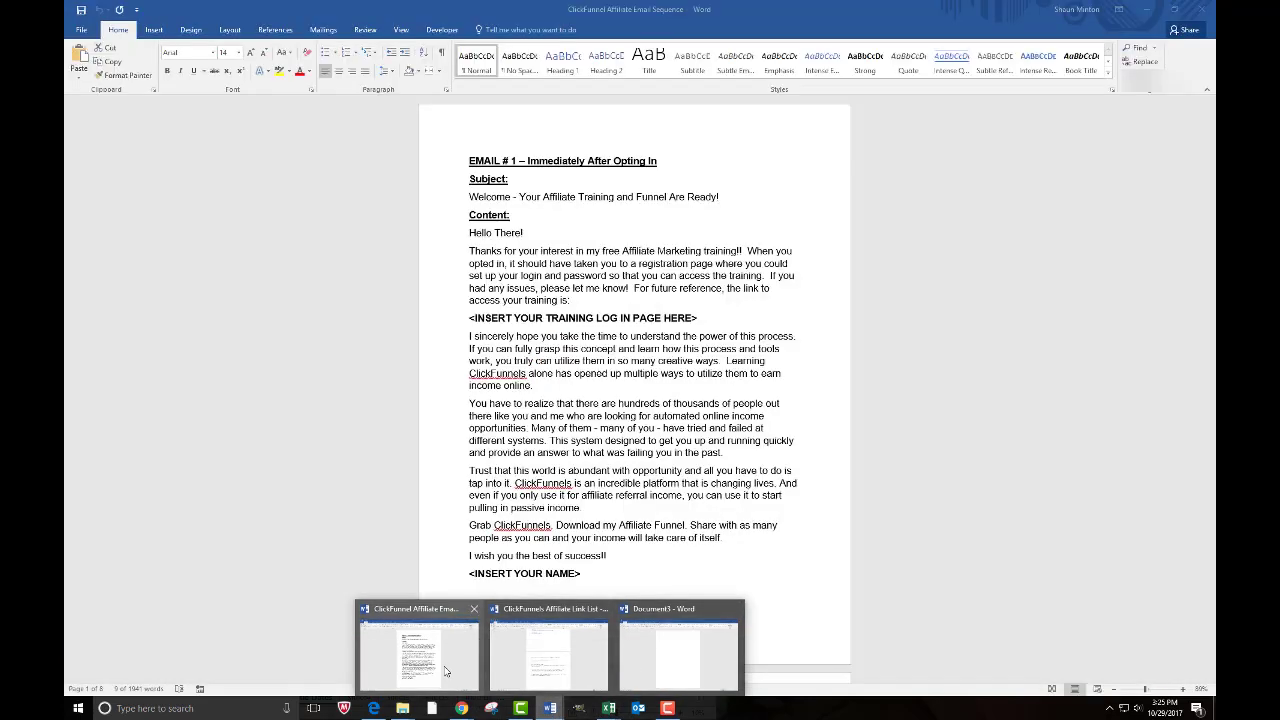
# - In Word, copy Email #1's body text from 'Hello There!' down
pyautogui.click(415, 645)
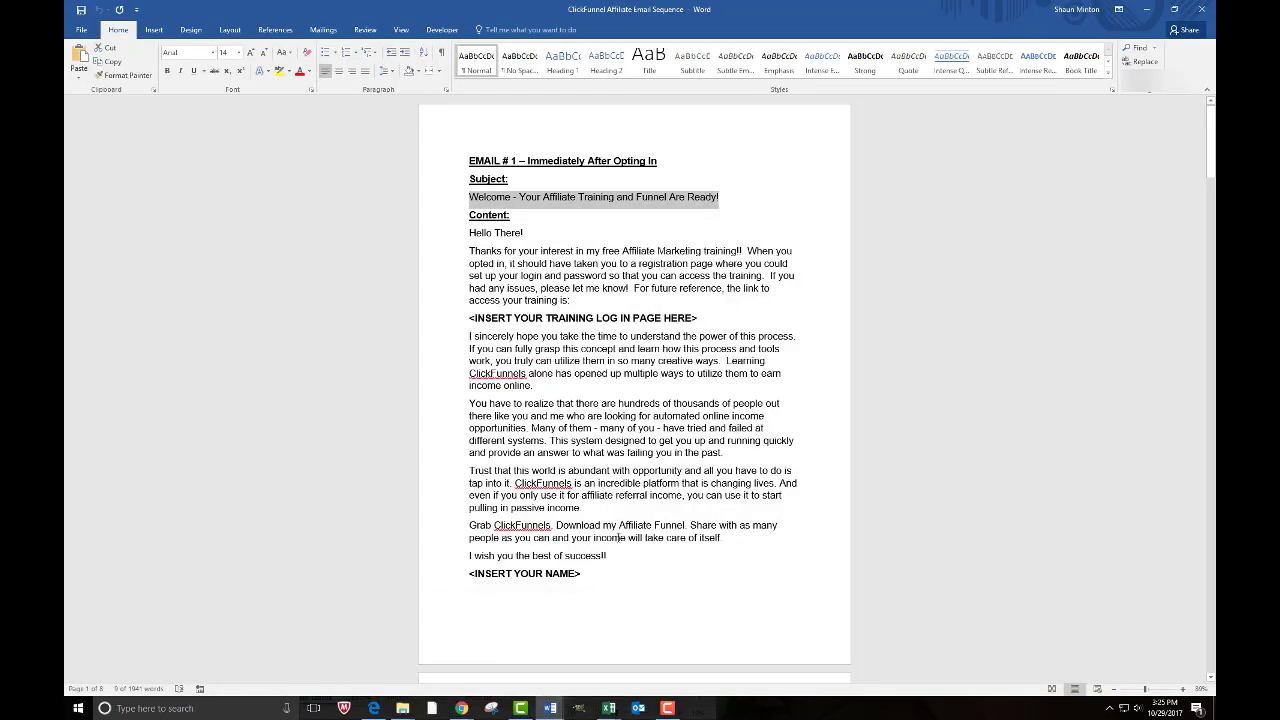
pyautogui.moveTo(584, 573); pyautogui.dragTo(469, 232)
pyautogui.rightClick(535, 277)
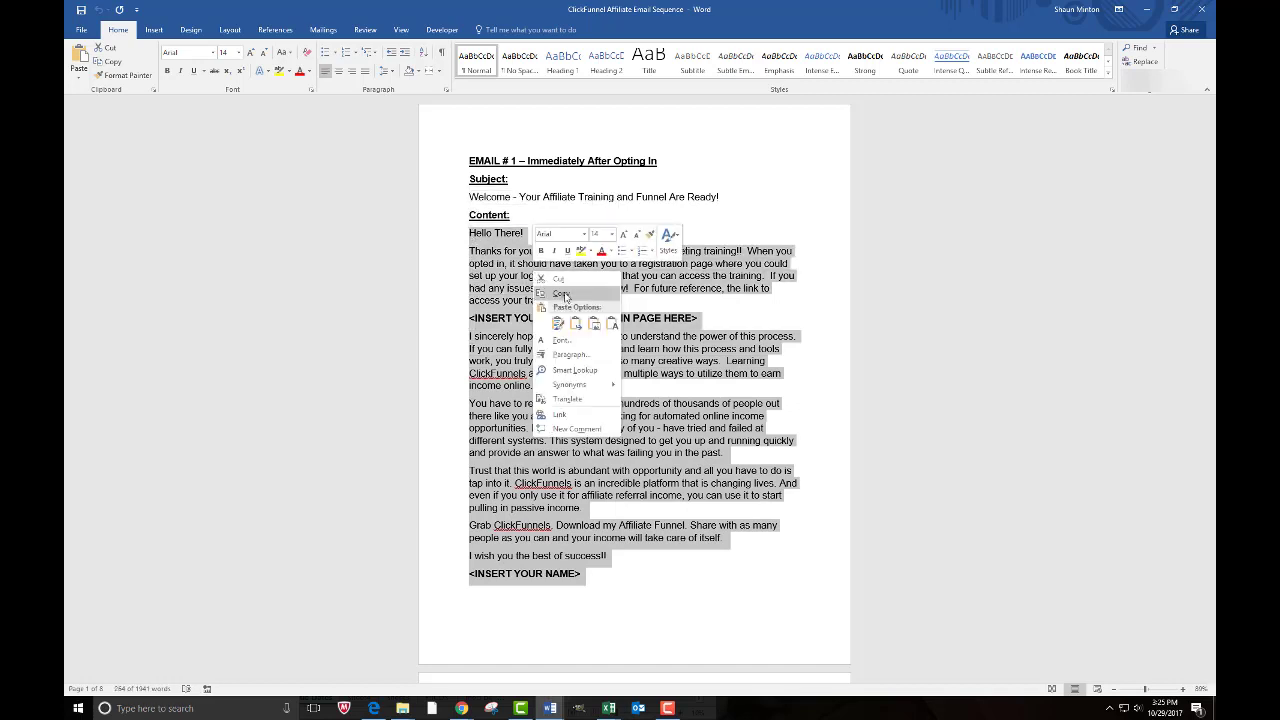
pyautogui.click(567, 297)
# - Replace the template paragraph with Email #1's pasted body and delete its 'Hello There!' line
pyautogui.moveTo(551, 708)
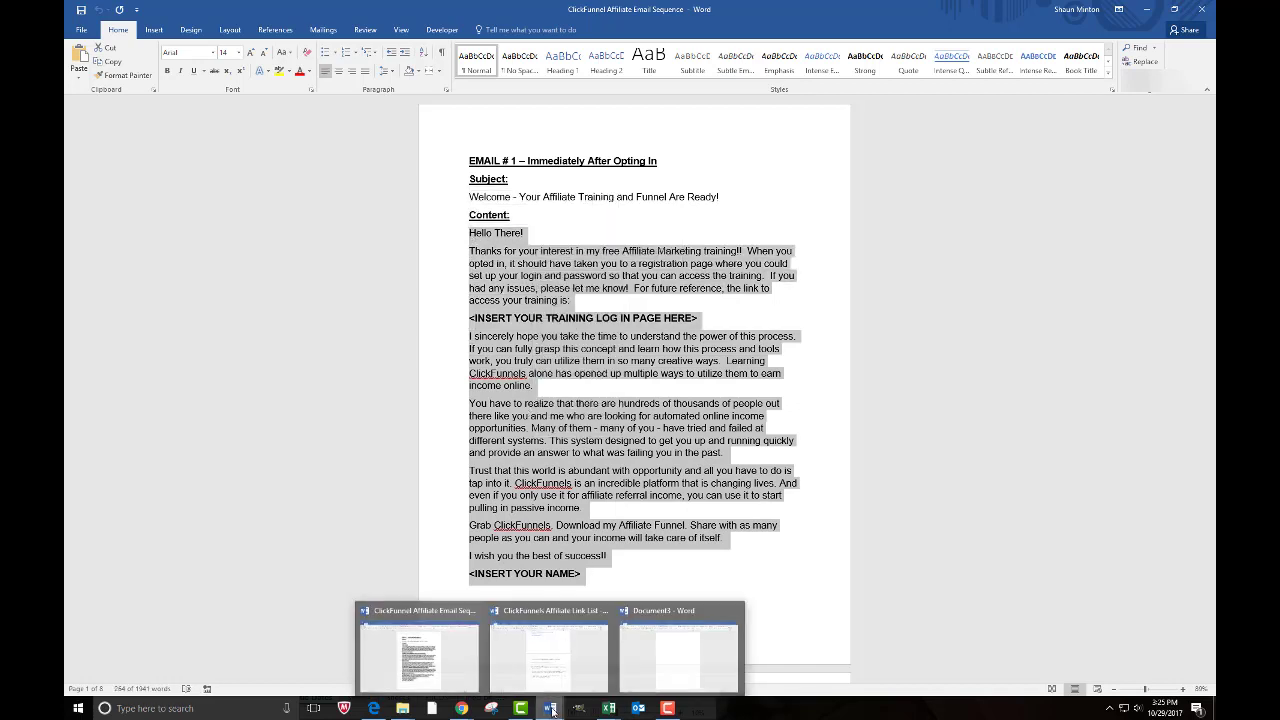
pyautogui.moveTo(461, 708)
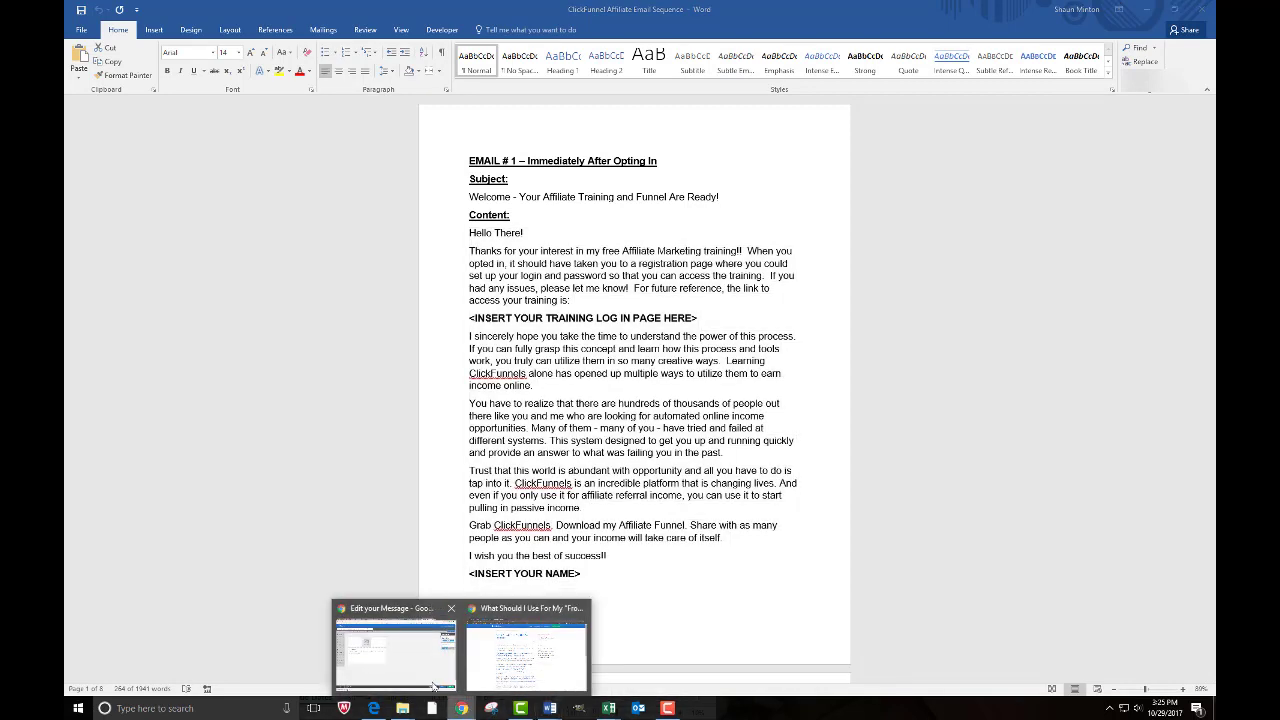
pyautogui.click(397, 650)
pyautogui.moveTo(304, 338); pyautogui.dragTo(185, 319)
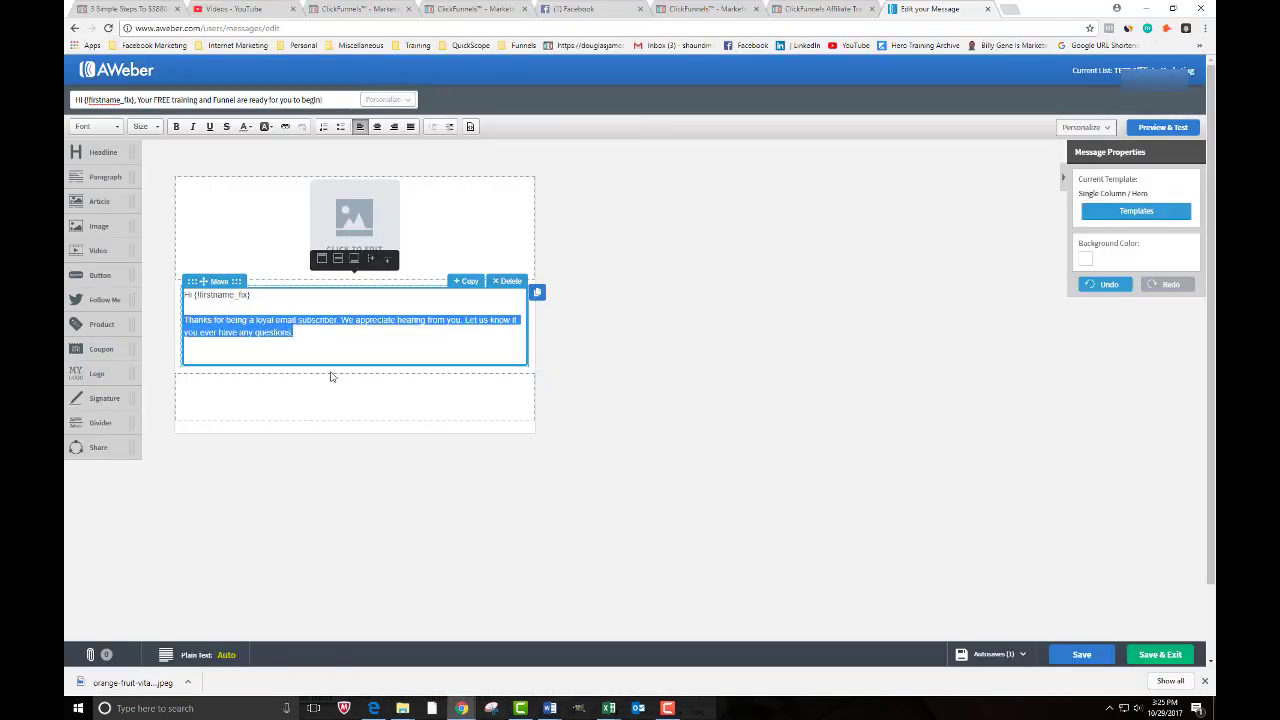
pyautogui.press('BackSpace')
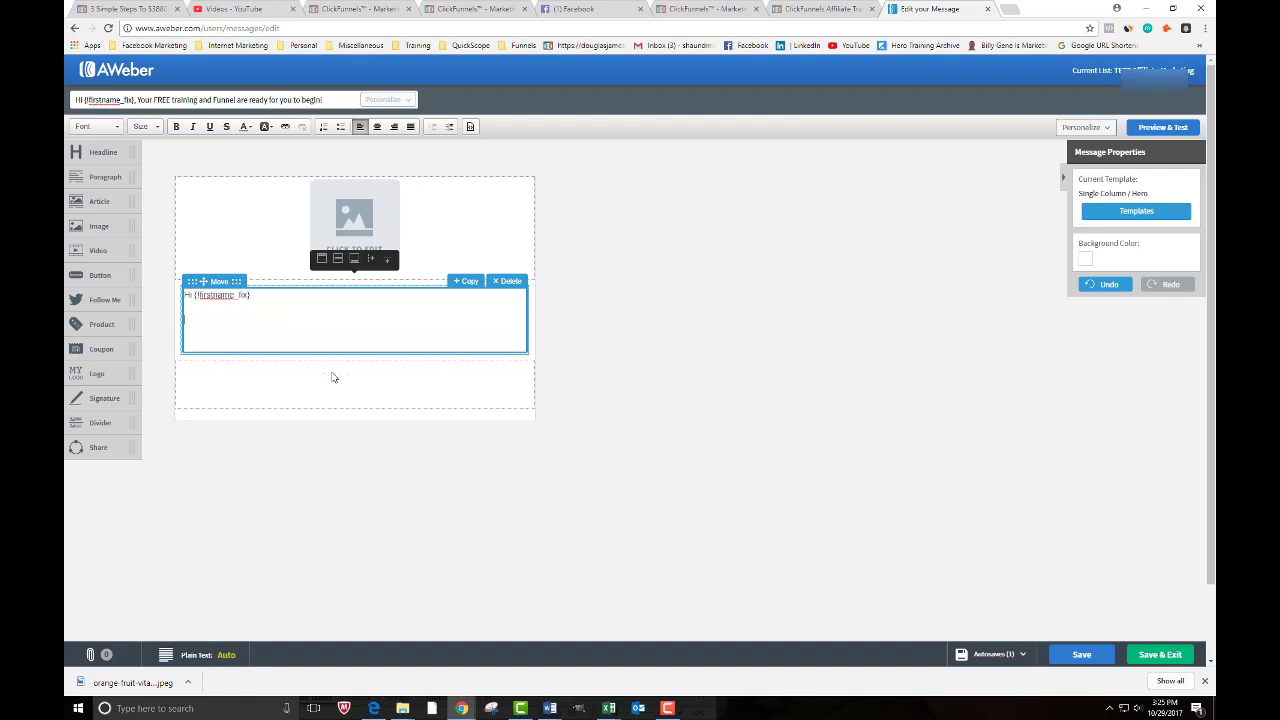
pyautogui.hotkey('ctrl', 'v')
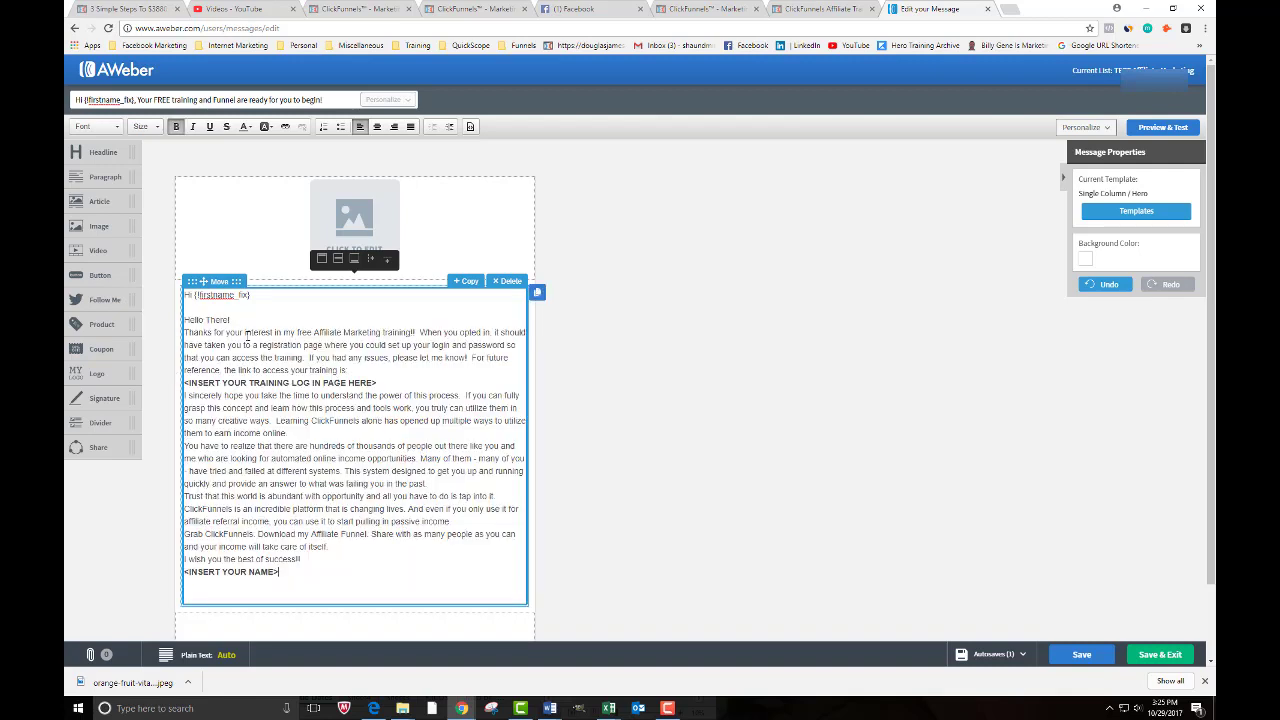
pyautogui.moveTo(184, 319); pyautogui.dragTo(231, 319)
pyautogui.press('BackSpace')
pyautogui.press('BackSpace')
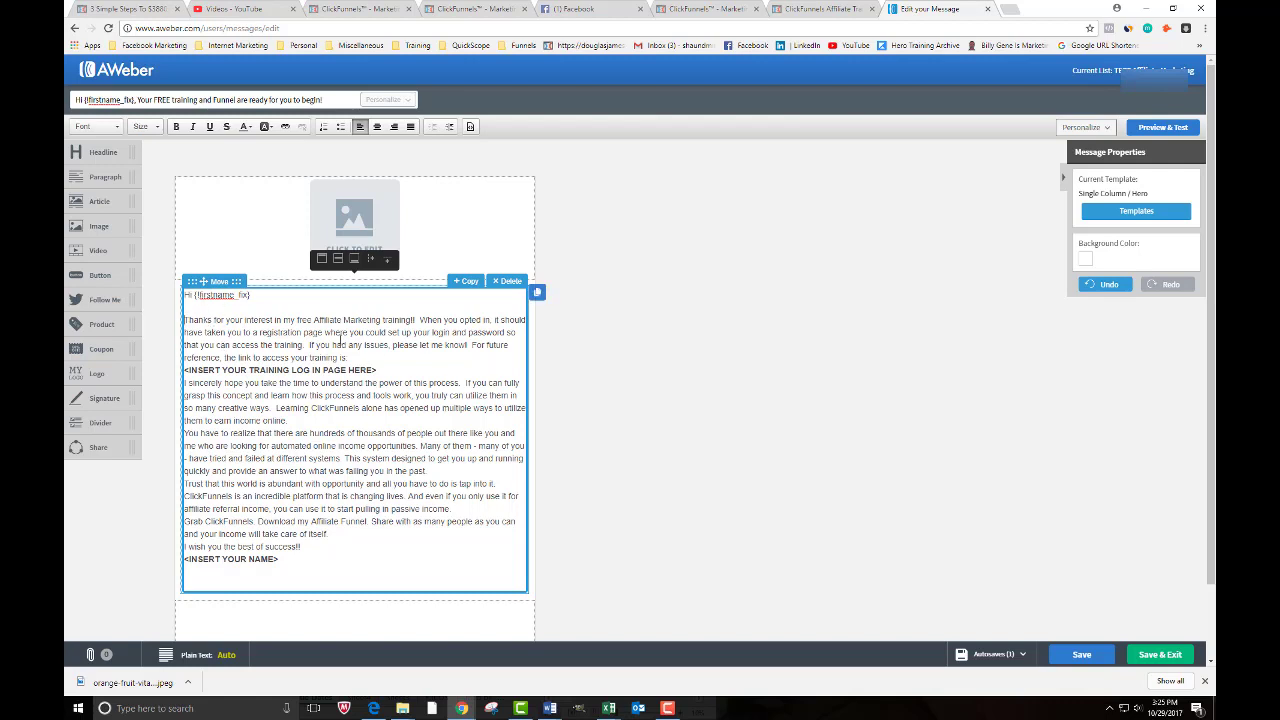
# - Add blank lines after each body paragraph, from the training link sentence through the closing success wish
pyautogui.click(349, 357)
pyautogui.press('Return')
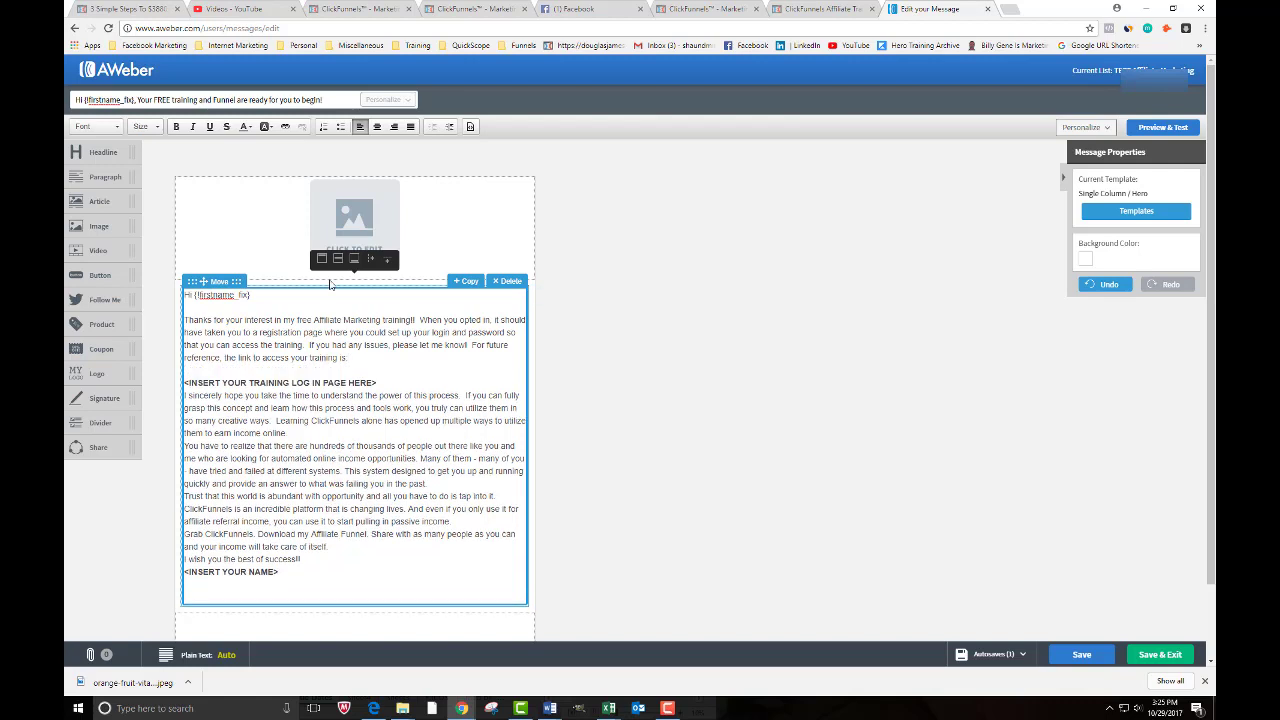
pyautogui.click(379, 383)
pyautogui.press('Return')
pyautogui.click(289, 446)
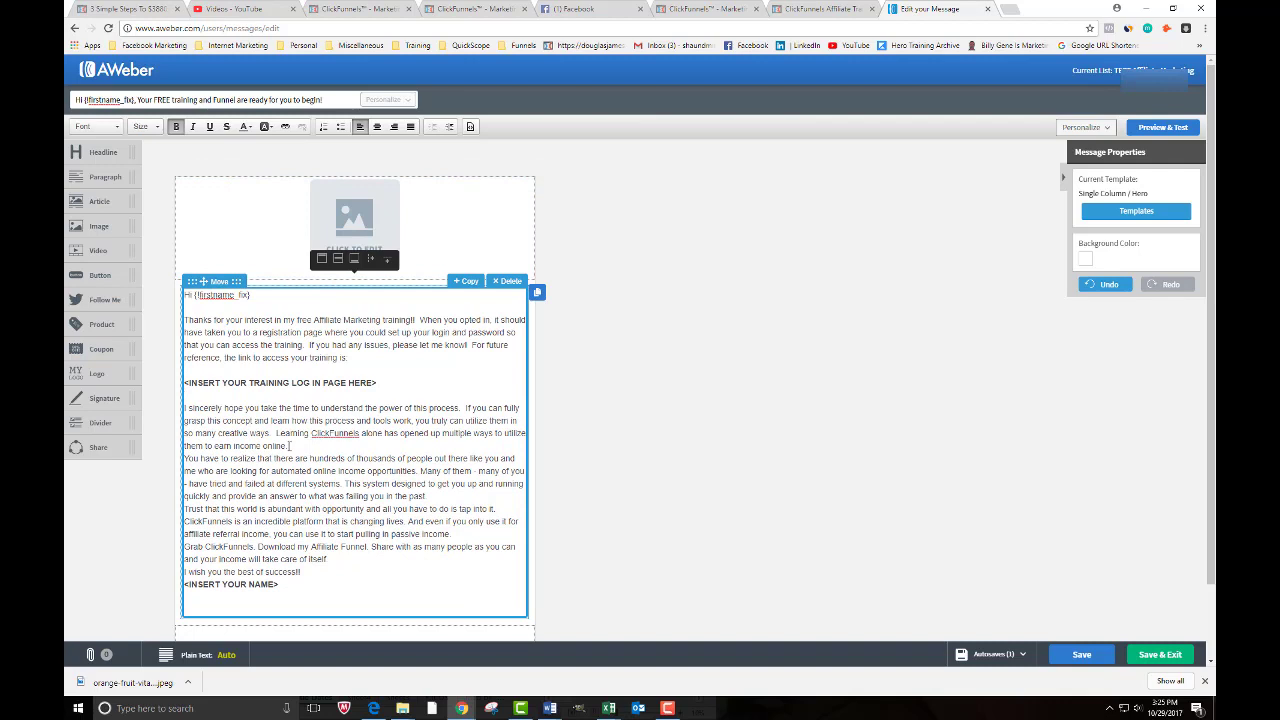
pyautogui.press('Return')
pyautogui.click(428, 509)
pyautogui.press('Return')
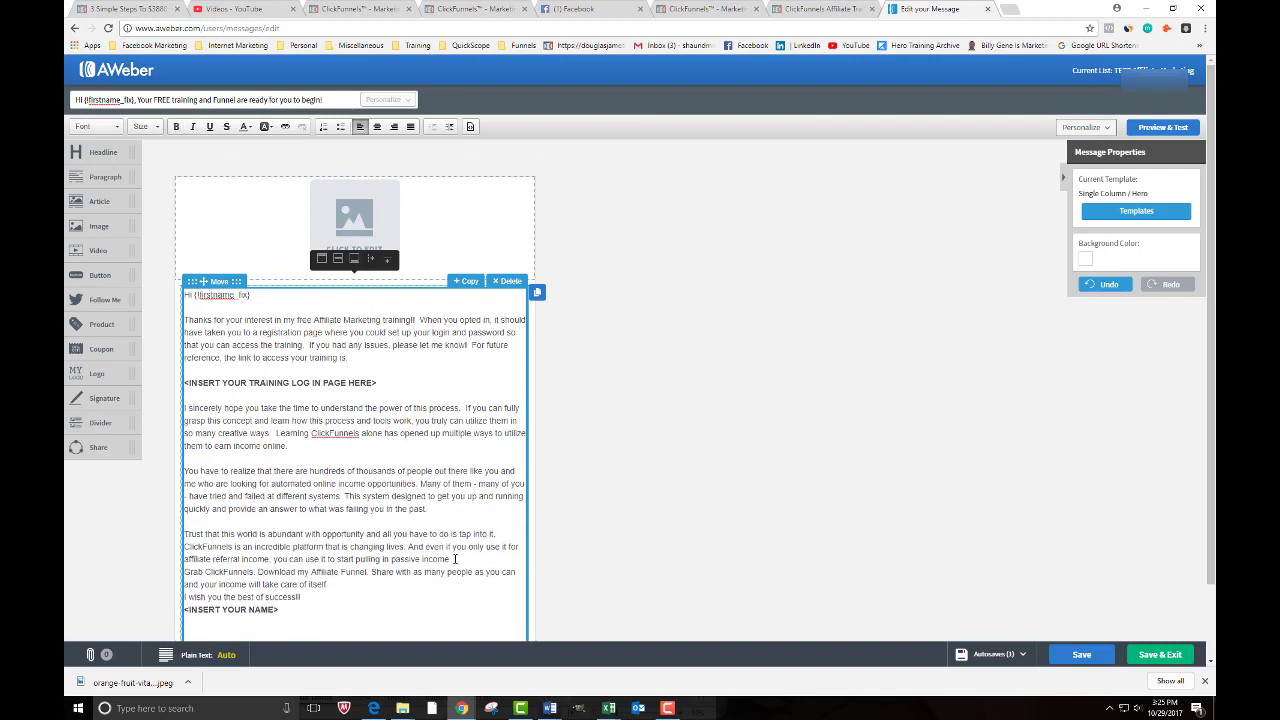
pyautogui.click(452, 560)
pyautogui.press('Return')
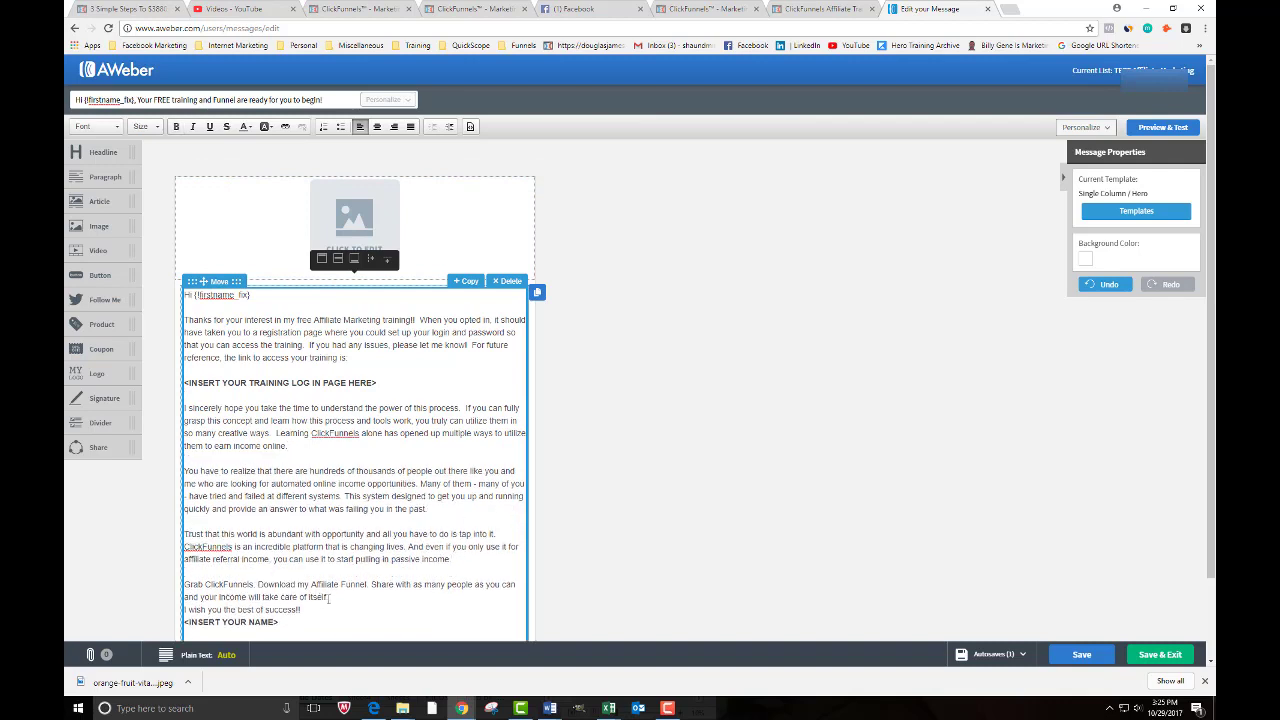
pyautogui.click(329, 597)
pyautogui.press('Return')
pyautogui.scroll(-2, 337, 564)
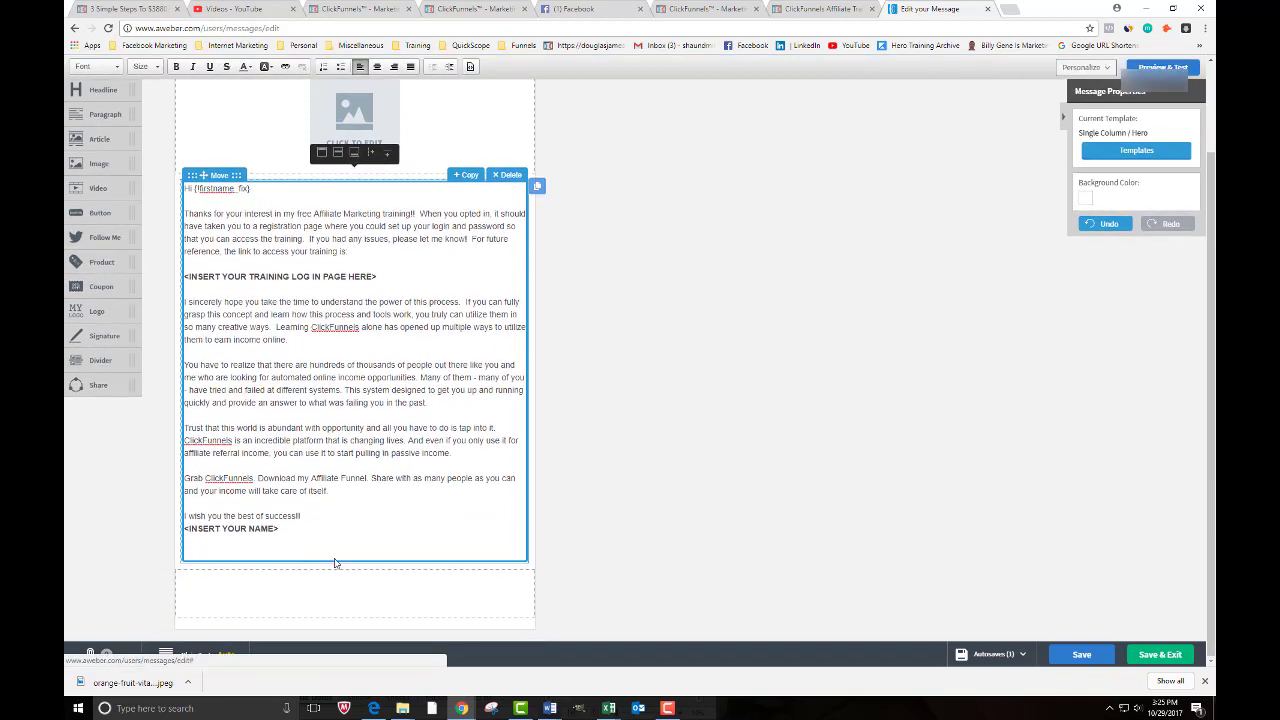
pyautogui.click(305, 514)
pyautogui.press('Return')
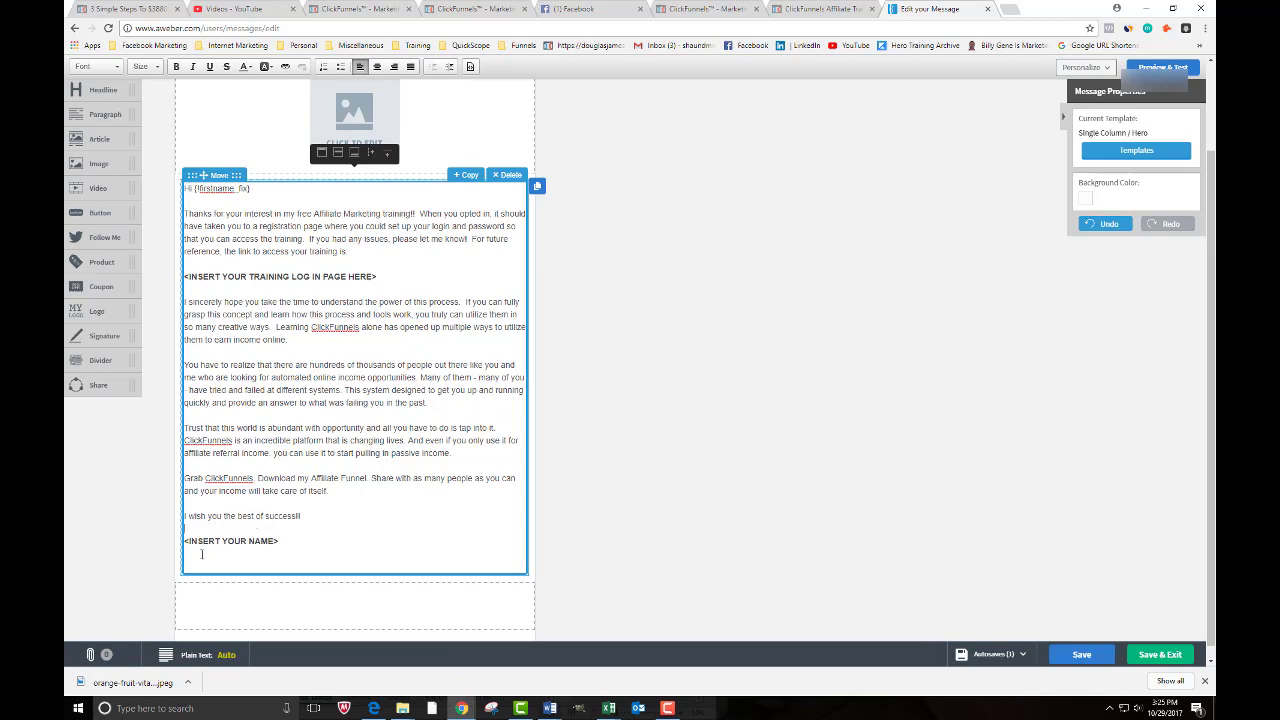
# - Replace <INSERT YOUR NAME> with the sender's name and remove its bold formatting
pyautogui.moveTo(284, 540); pyautogui.dragTo(183, 540)
pyautogui.press('BackSpace')
pyautogui.write('Shaun')
pyautogui.moveTo(213, 541); pyautogui.dragTo(170, 545)
pyautogui.click(176, 67)
pyautogui.click(271, 518)
pyautogui.moveTo(461, 711)
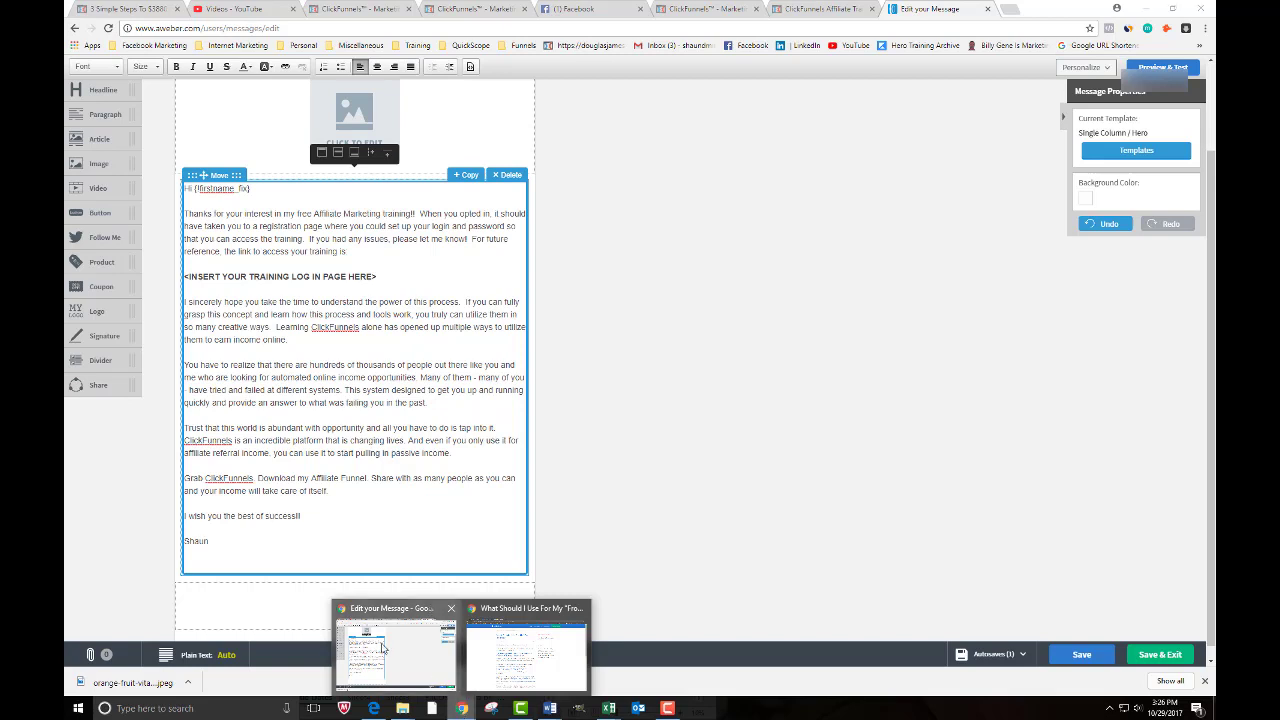
# - Copy the Secret Sign Up URL from the ClickFunnels Membership Area and go back to the AWeber tab
pyautogui.click(428, 663)
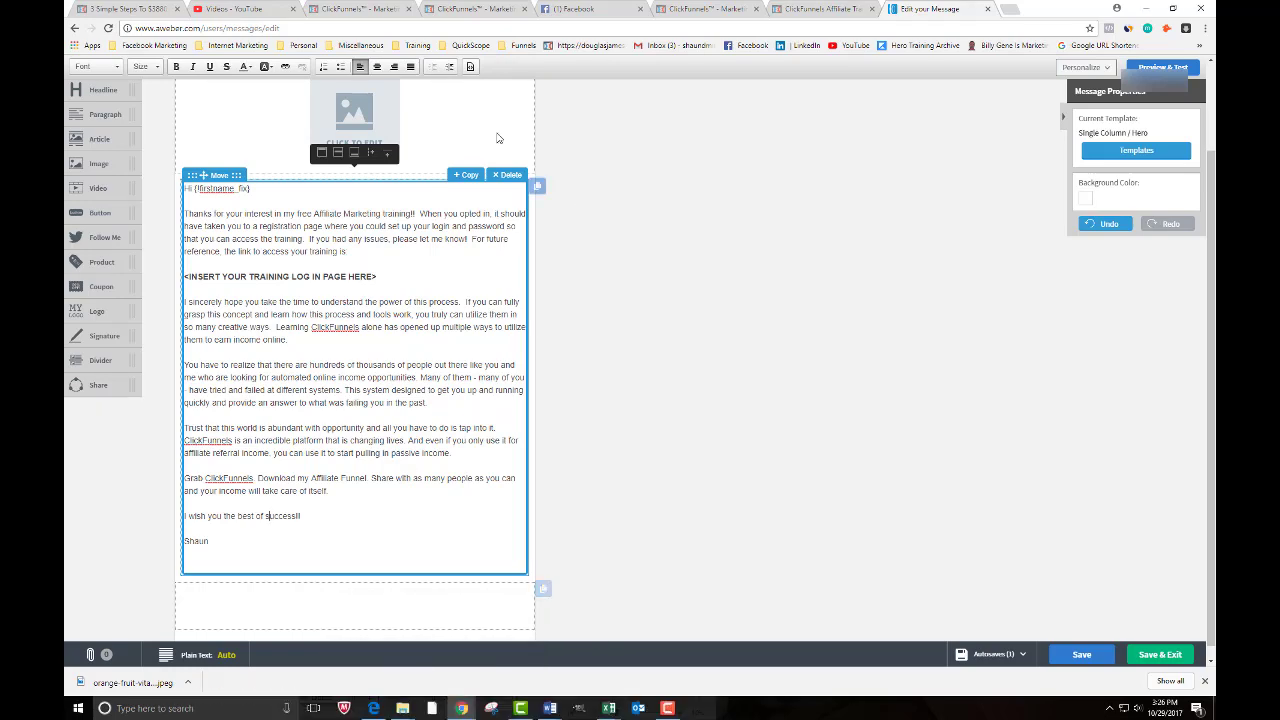
pyautogui.click(815, 10)
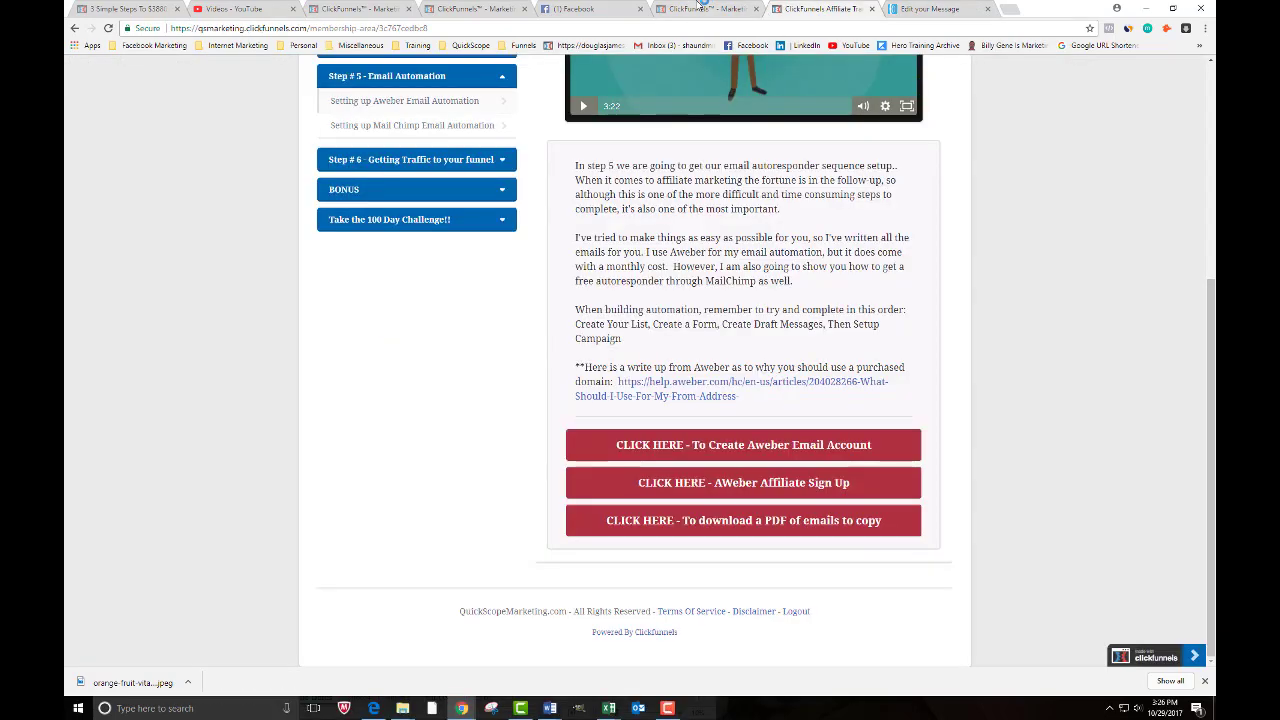
pyautogui.scroll(4, 650, 240)
pyautogui.hotkey('ctrl', 'shift', 'Tab')
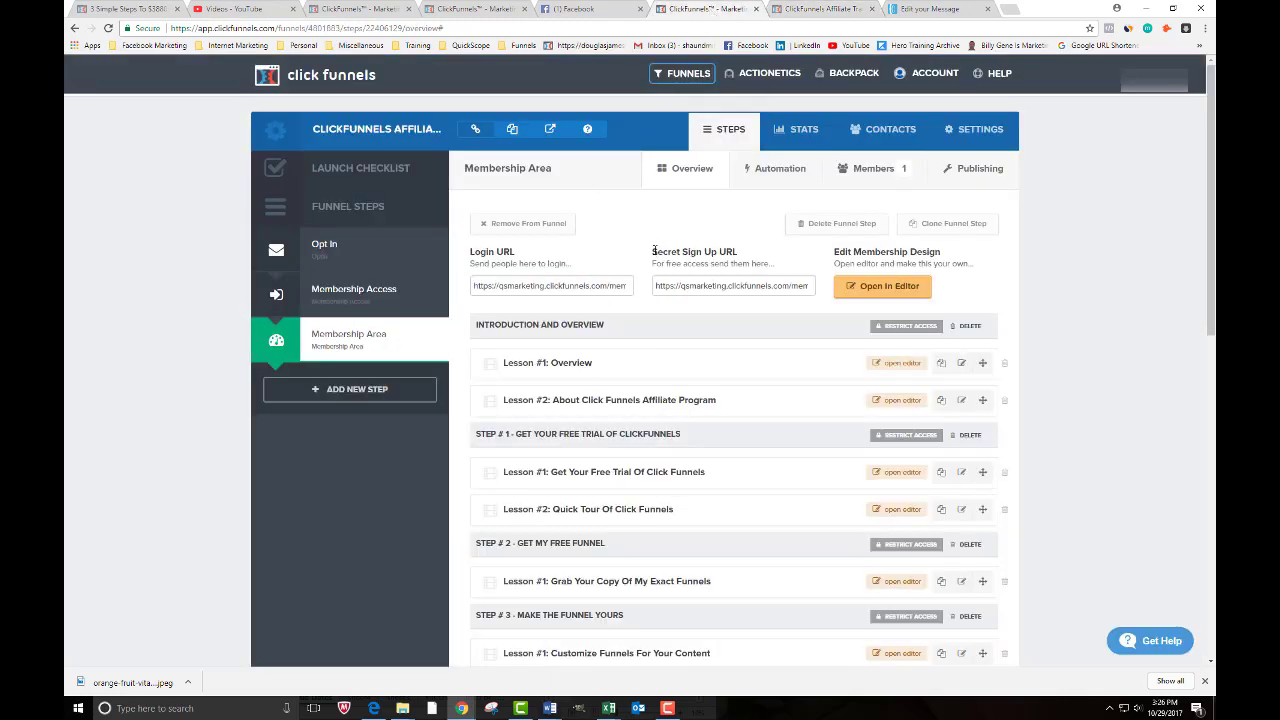
pyautogui.moveTo(652, 252); pyautogui.dragTo(740, 254)
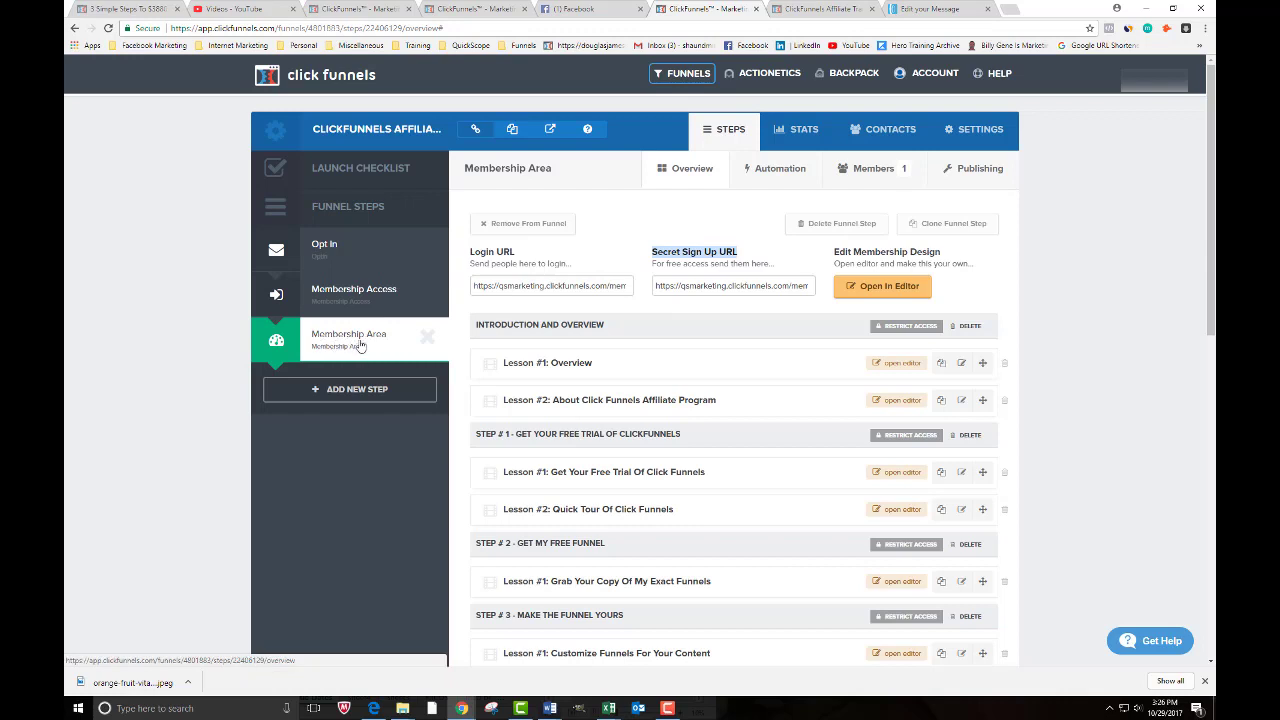
pyautogui.click(656, 286)
pyautogui.tripleClick(656, 286)
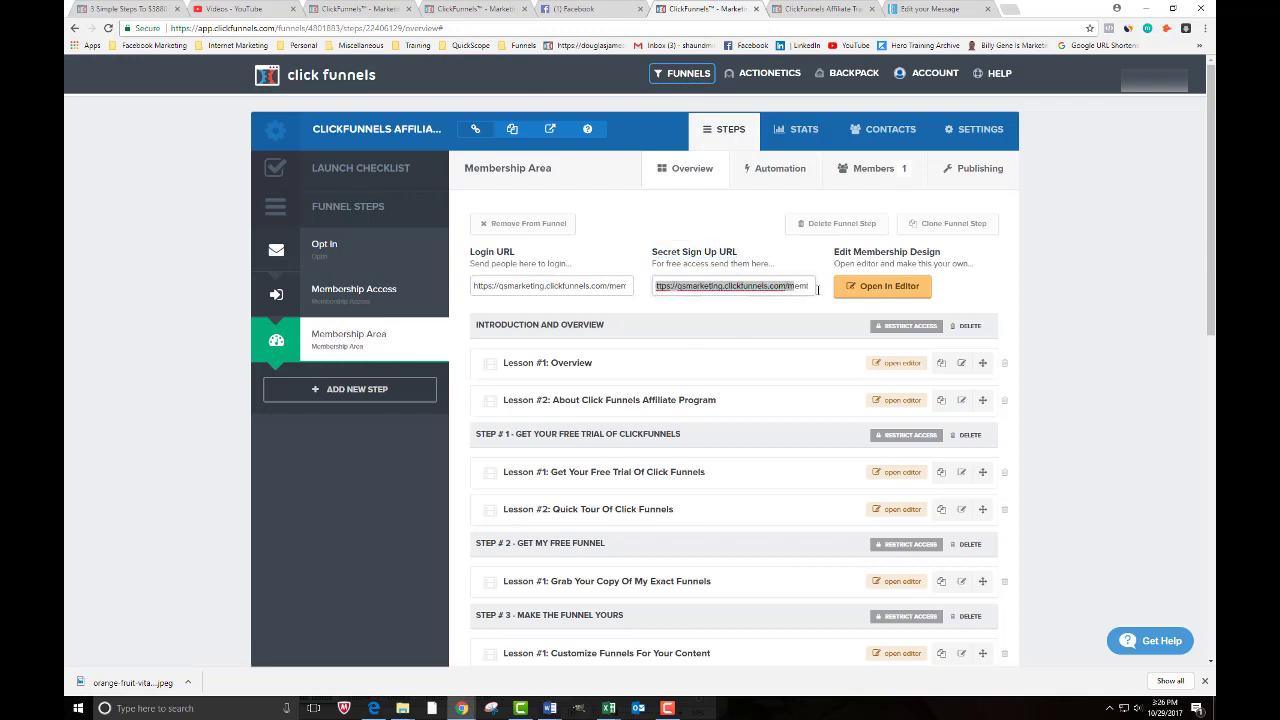
pyautogui.rightClick(722, 286)
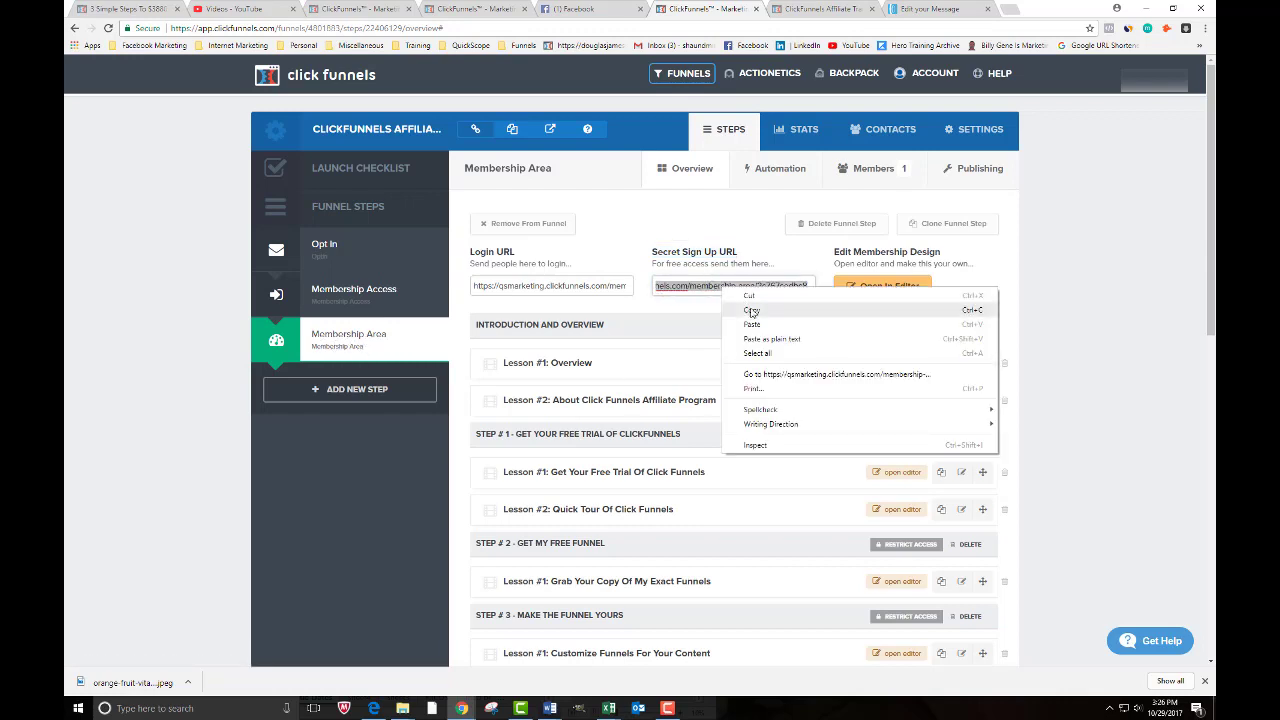
pyautogui.click(760, 311)
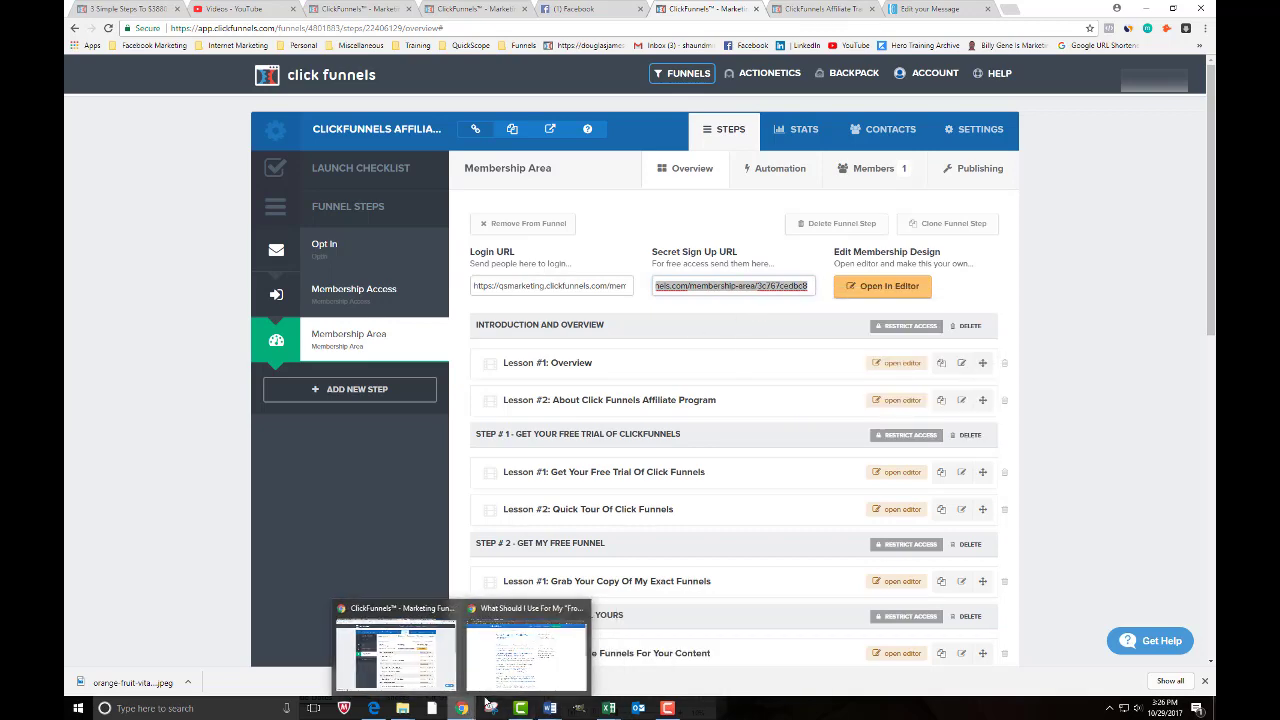
pyautogui.click(940, 9)
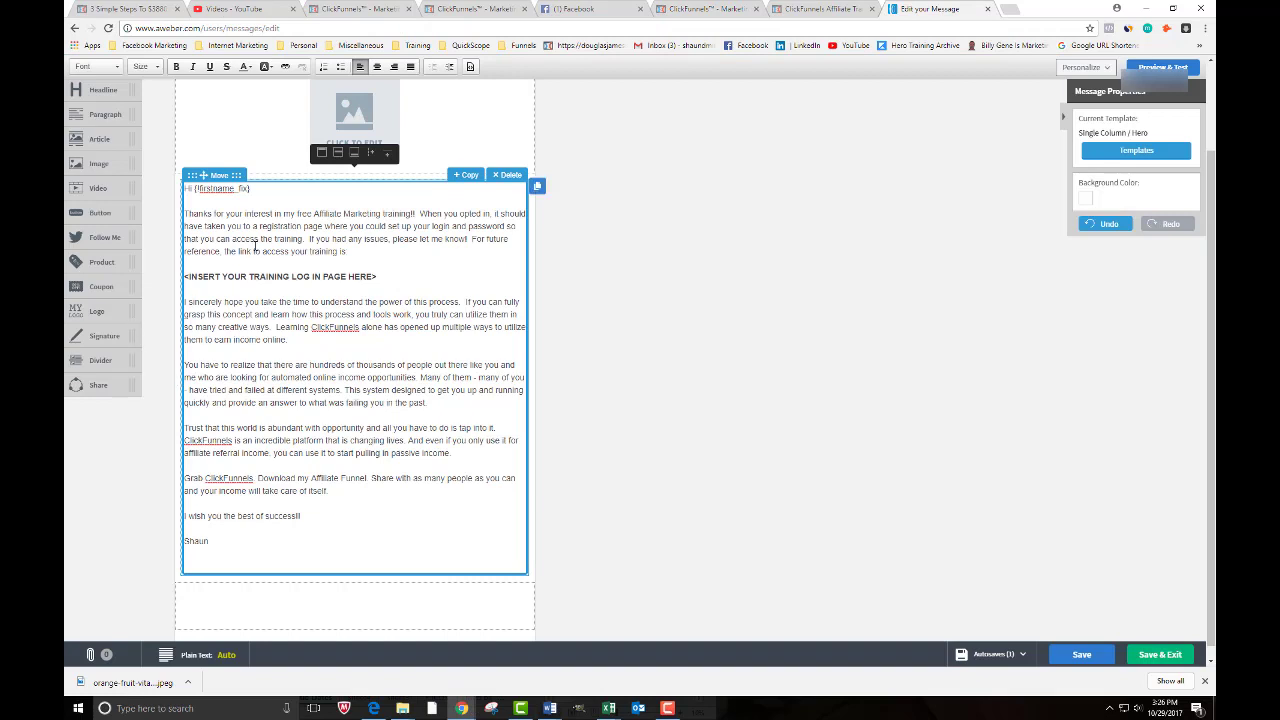
# - Swap the training log-in placeholder for the pasted URL, then overwrite it with 'FREE AFFILIATE MARKETING TRAINING LOGIN'
pyautogui.moveTo(377, 277); pyautogui.dragTo(183, 277)
pyautogui.press('BackSpace')
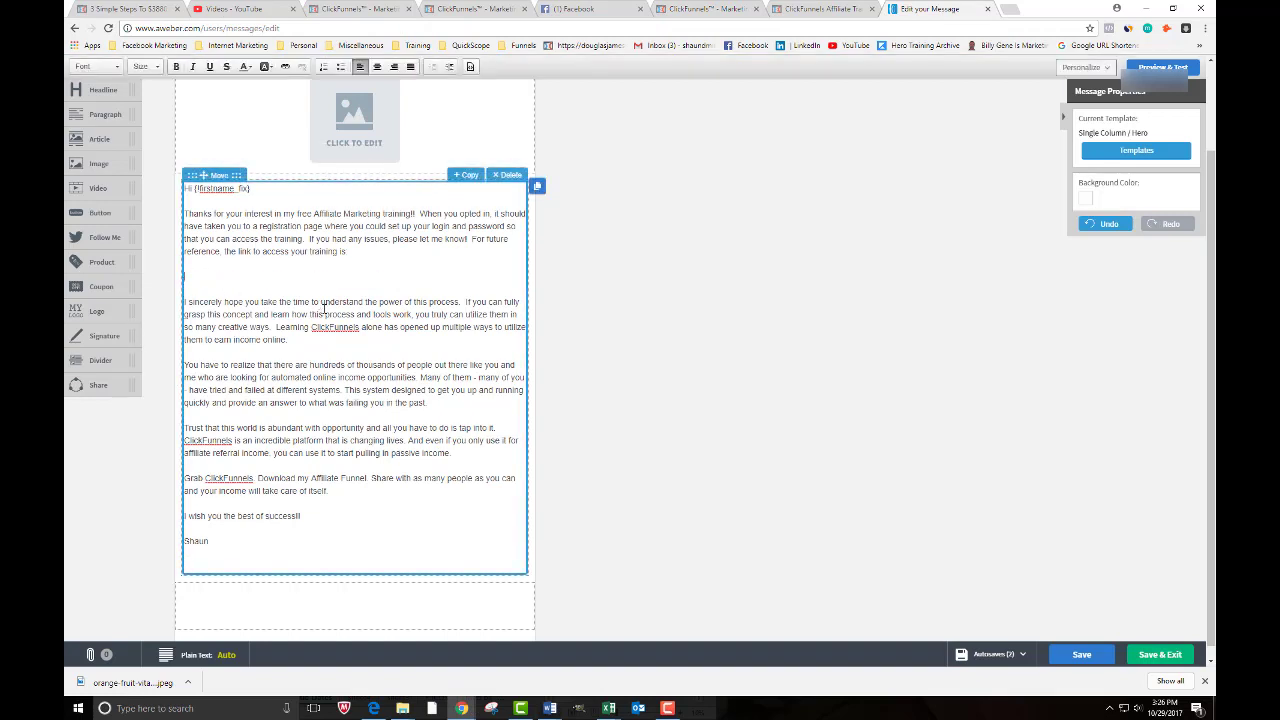
pyautogui.hotkey('ctrl', 'v')
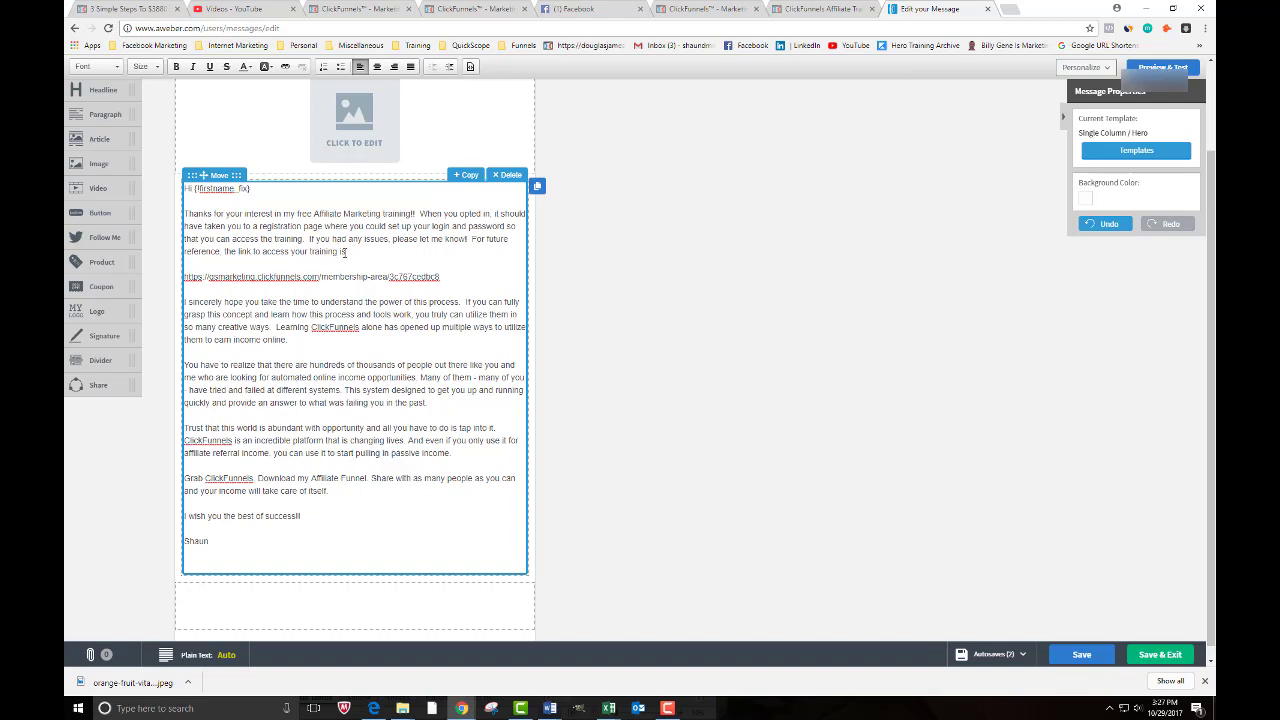
pyautogui.moveTo(440, 278); pyautogui.dragTo(184, 278)
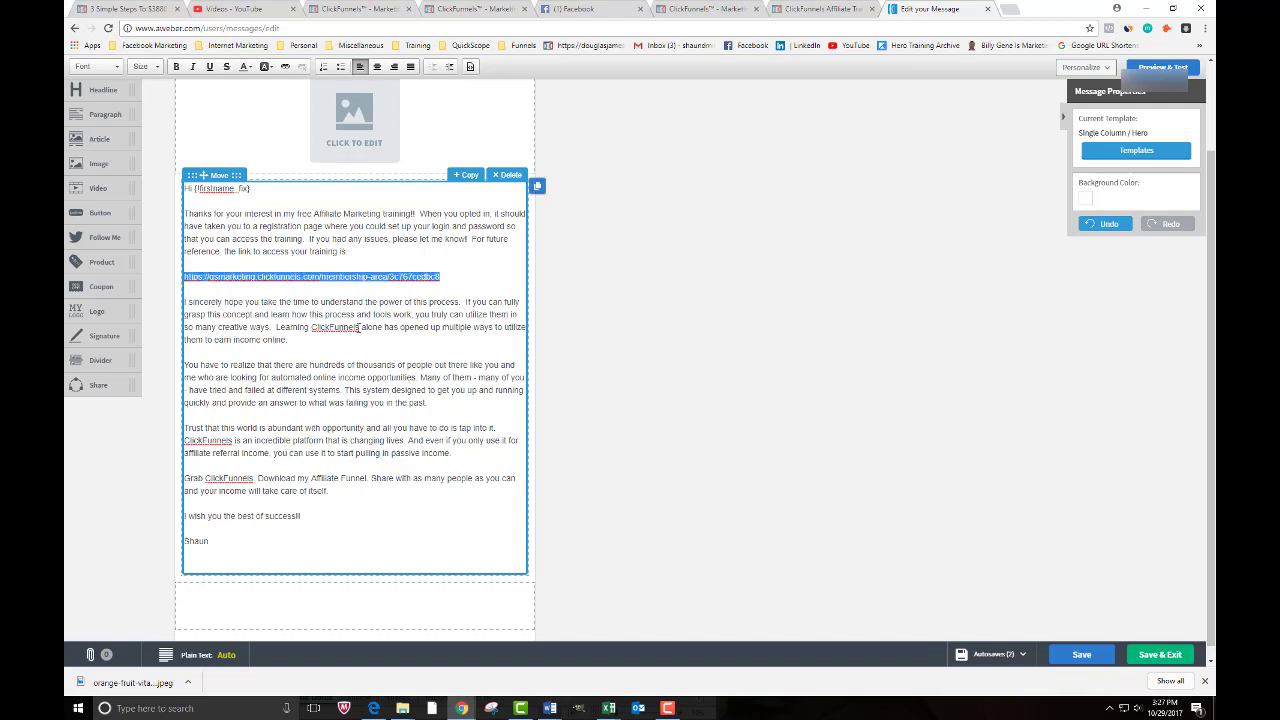
pyautogui.write('FREE')
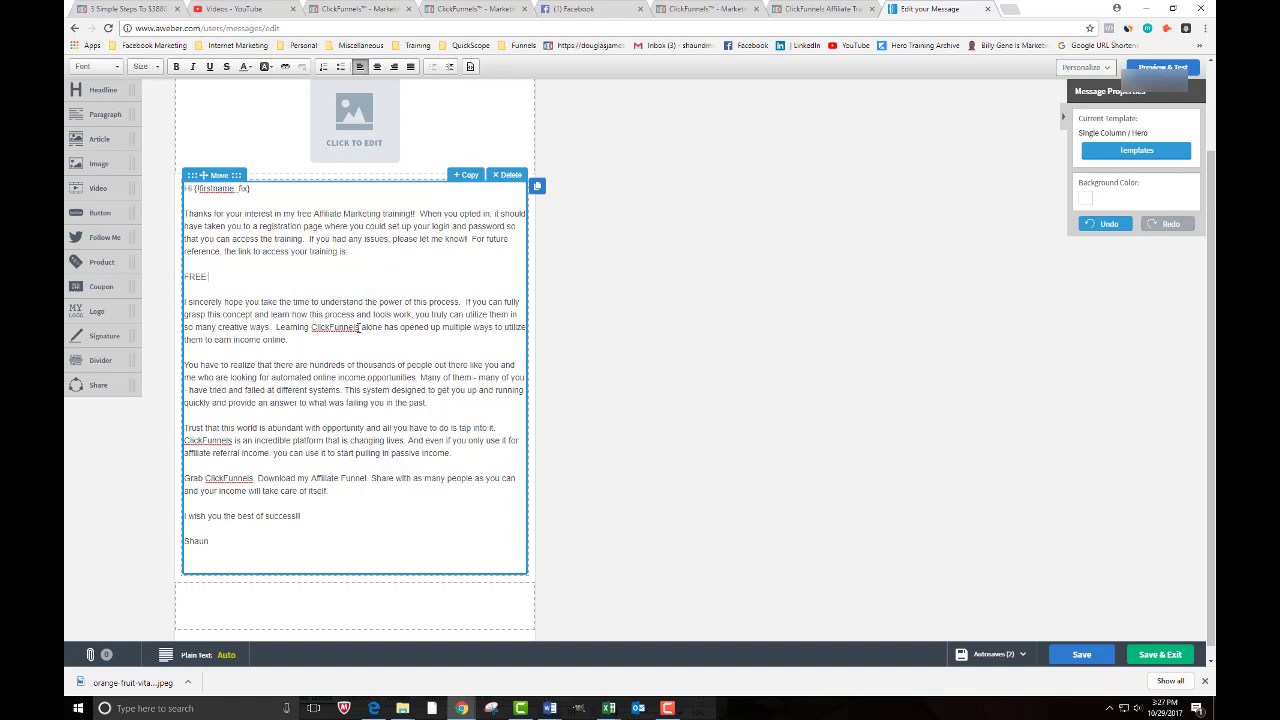
pyautogui.write(' AFFILIATE MARKETING TRAINING LOGIN')
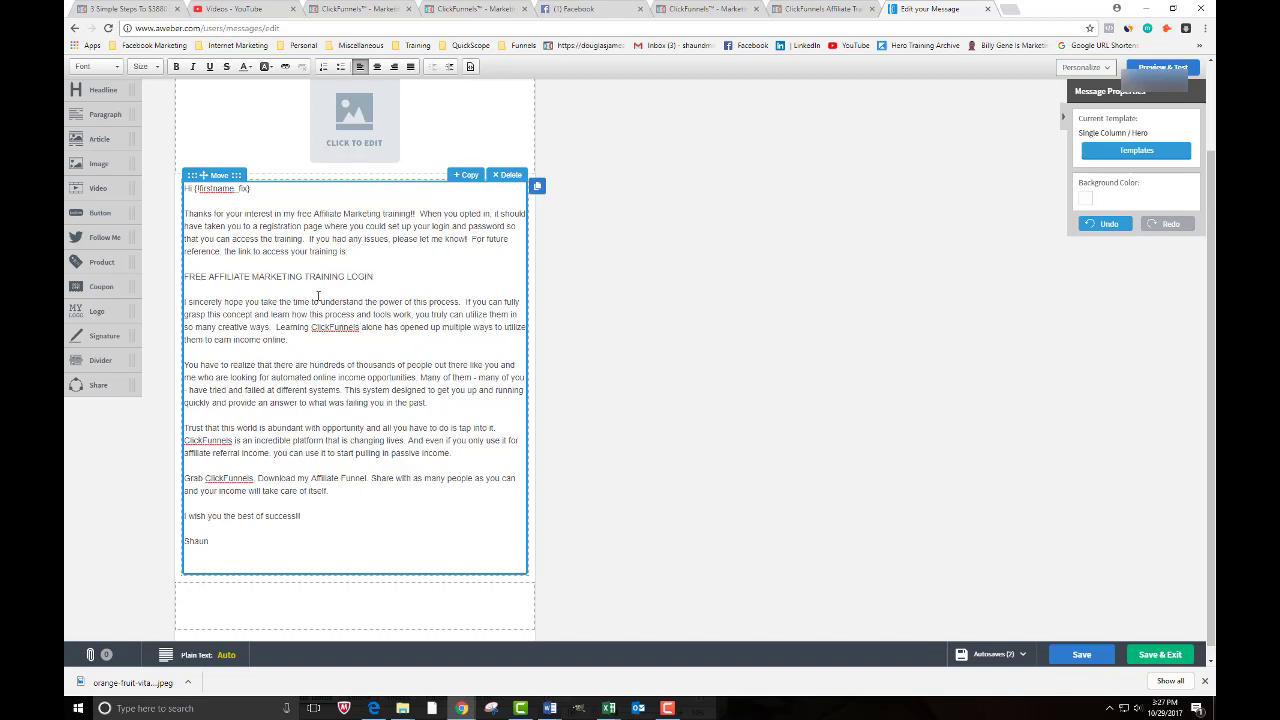
# - Link 'FREE AFFILIATE MARKETING TRAINING LOGIN' to the copied membership sign-up URL
pyautogui.click(318, 295)
pyautogui.moveTo(378, 276); pyautogui.dragTo(184, 277)
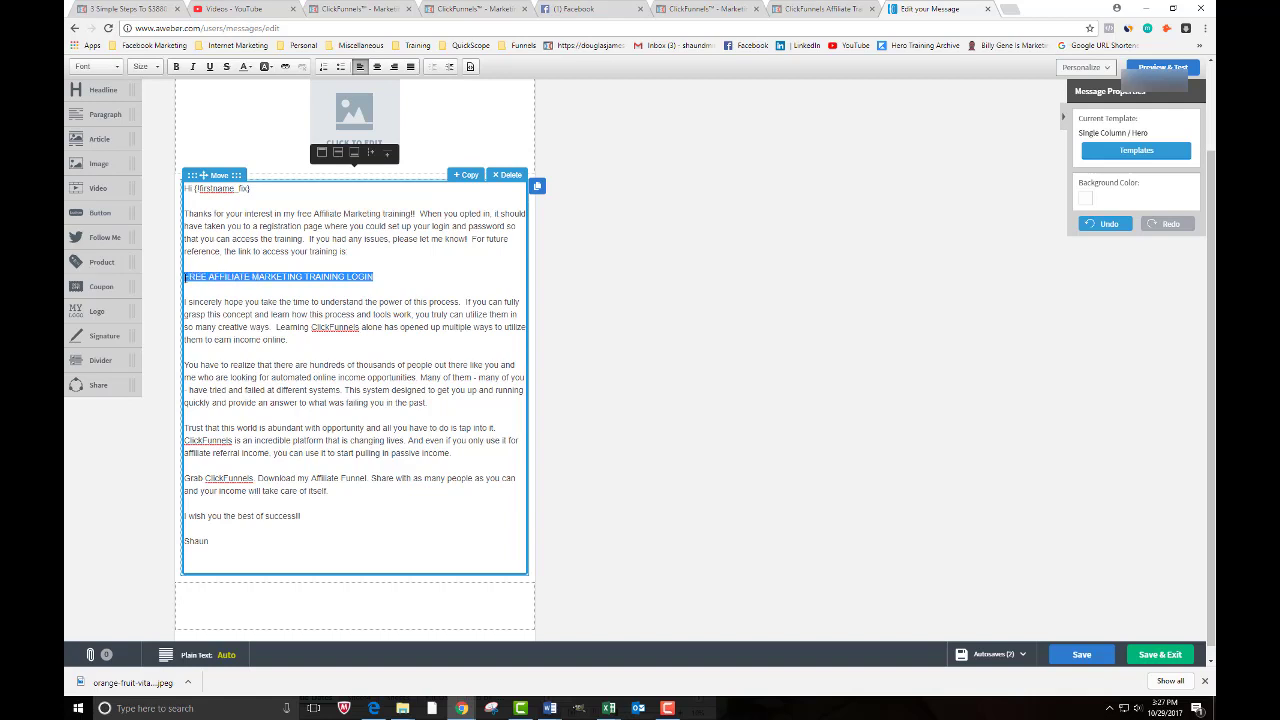
pyautogui.click(285, 68)
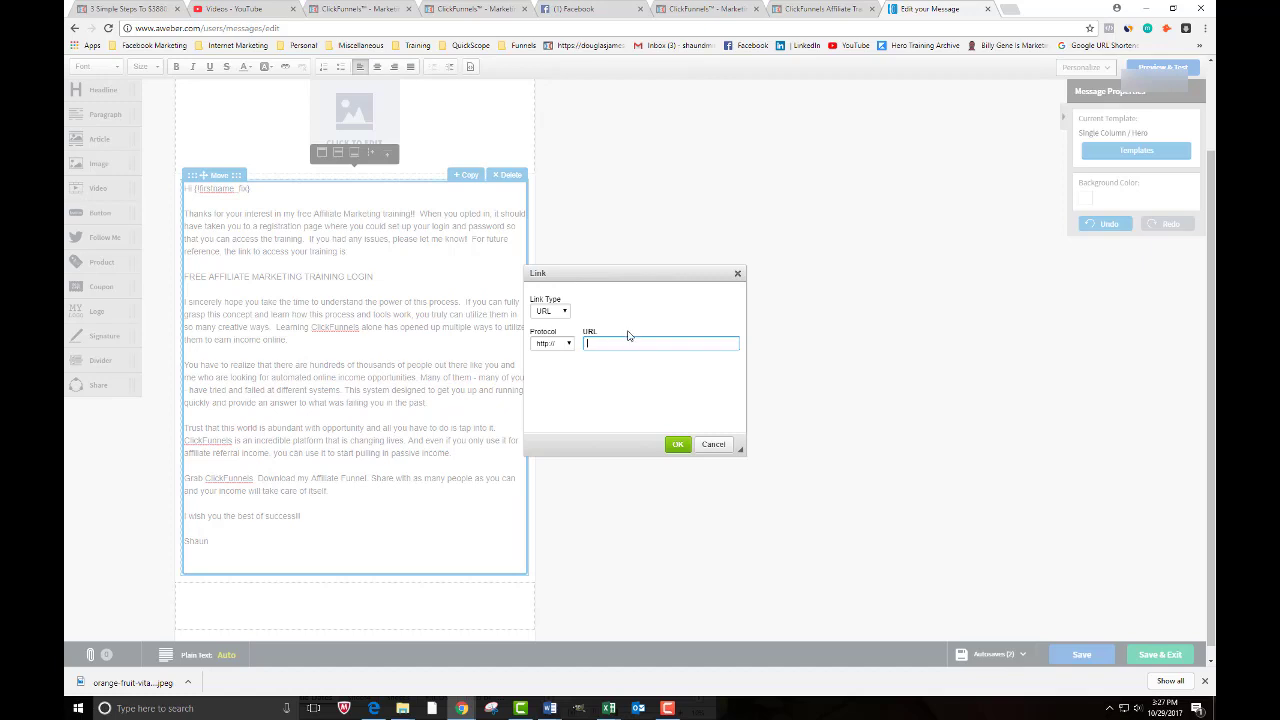
pyautogui.hotkey('ctrl', 'v')
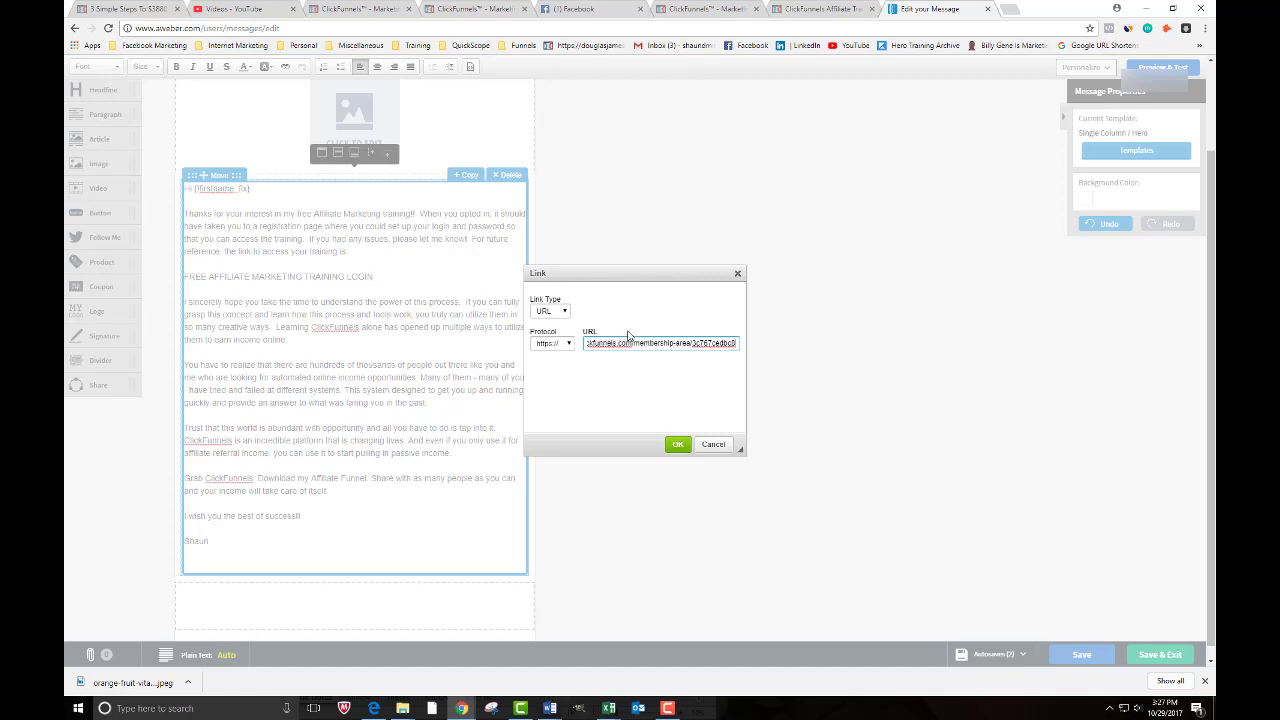
pyautogui.click(677, 444)
pyautogui.click(239, 369)
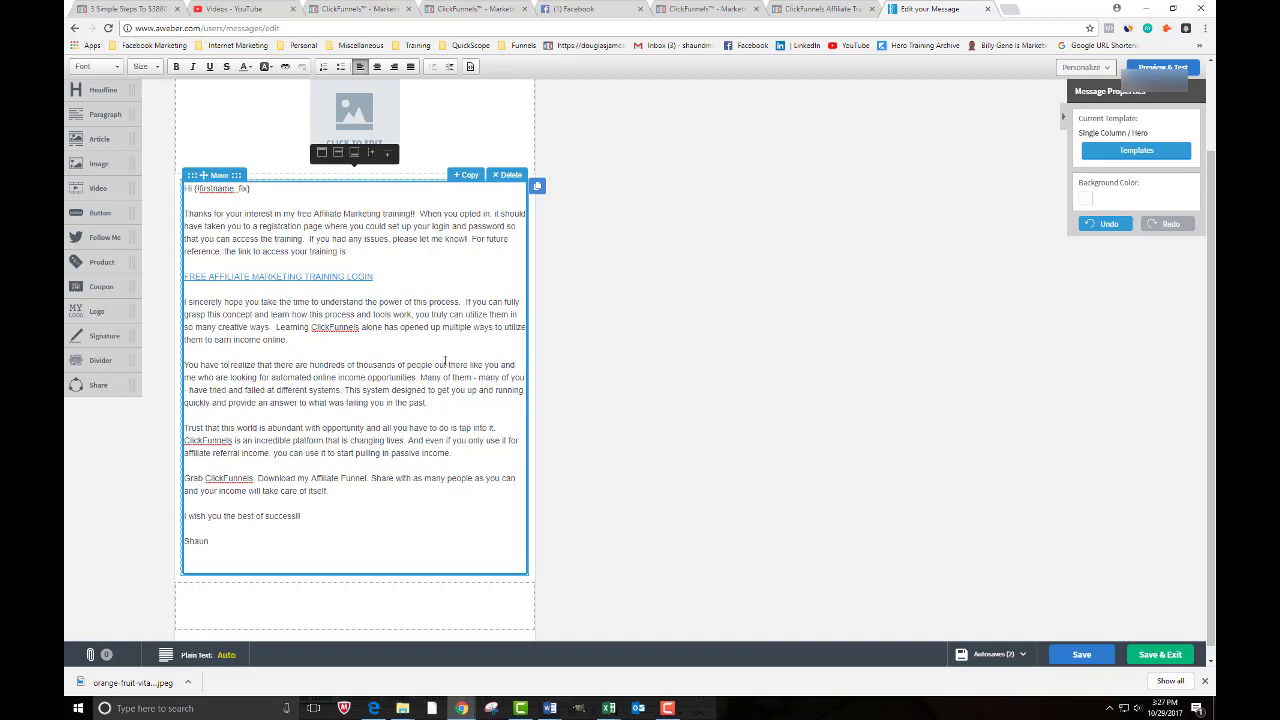
# - Save the email and exit to the Drafts list
pyautogui.scroll(3, 285, 255)
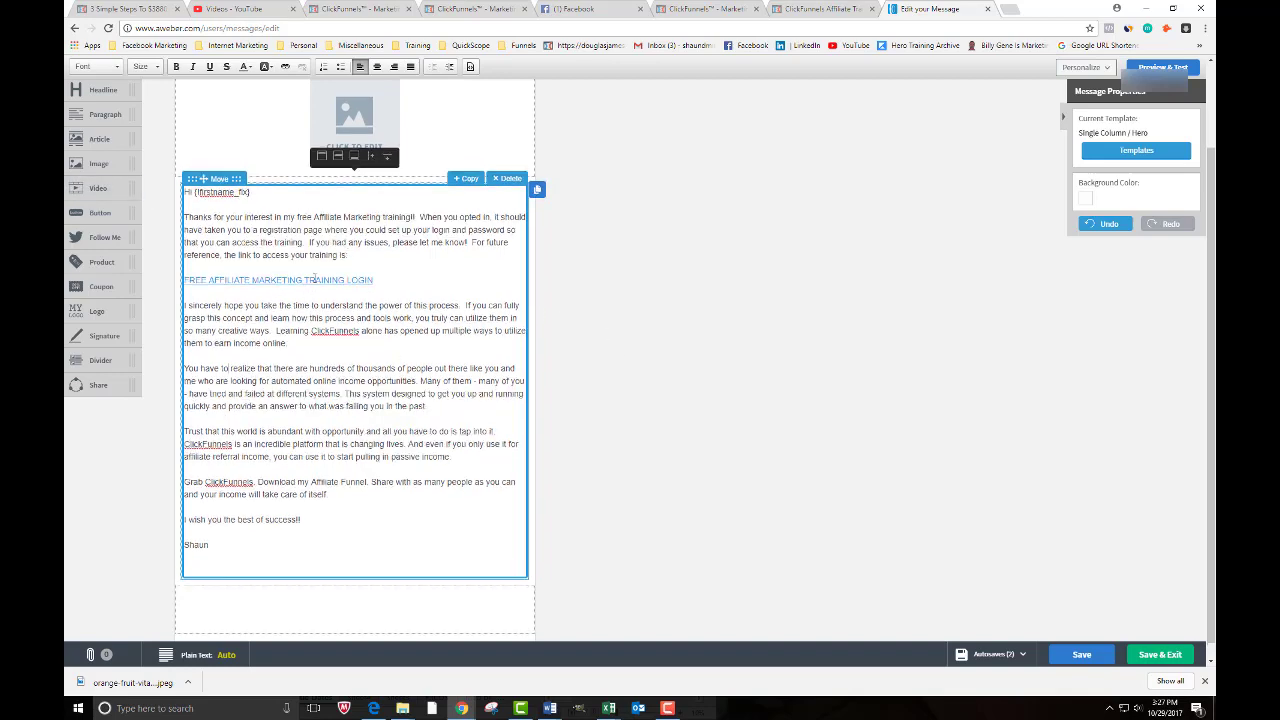
pyautogui.scroll(-3, 495, 440)
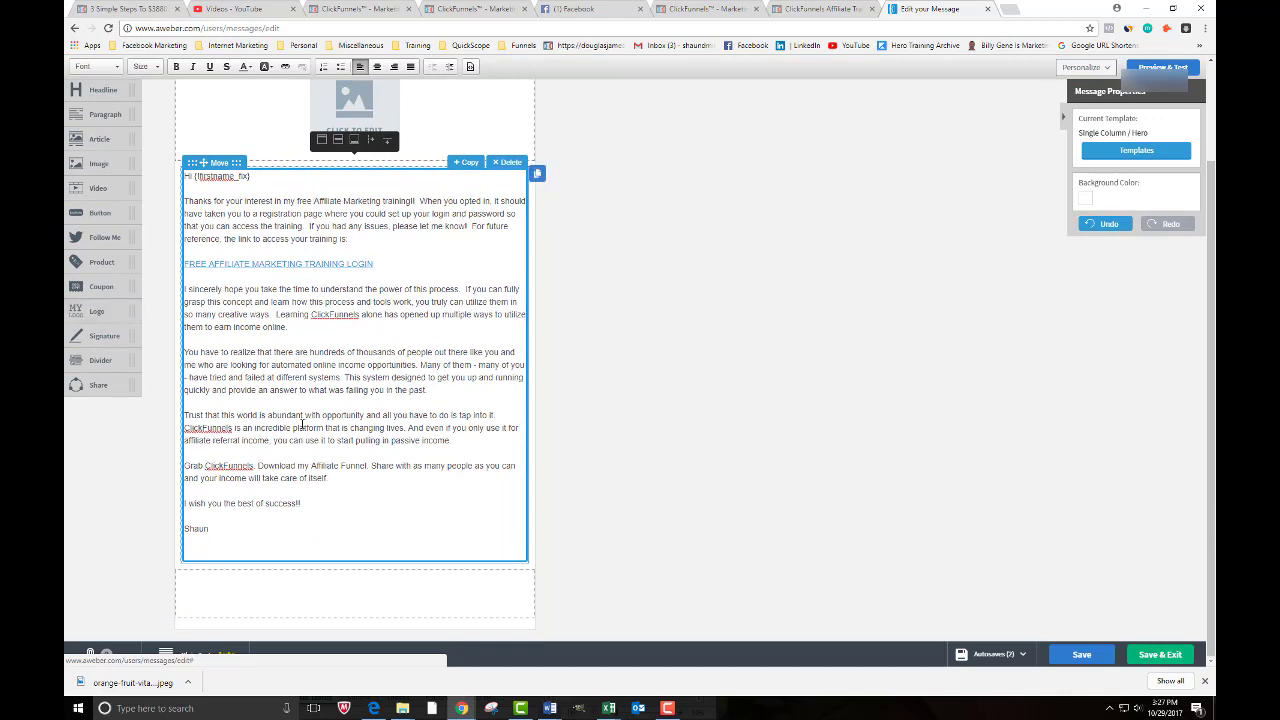
pyautogui.click(1157, 655)
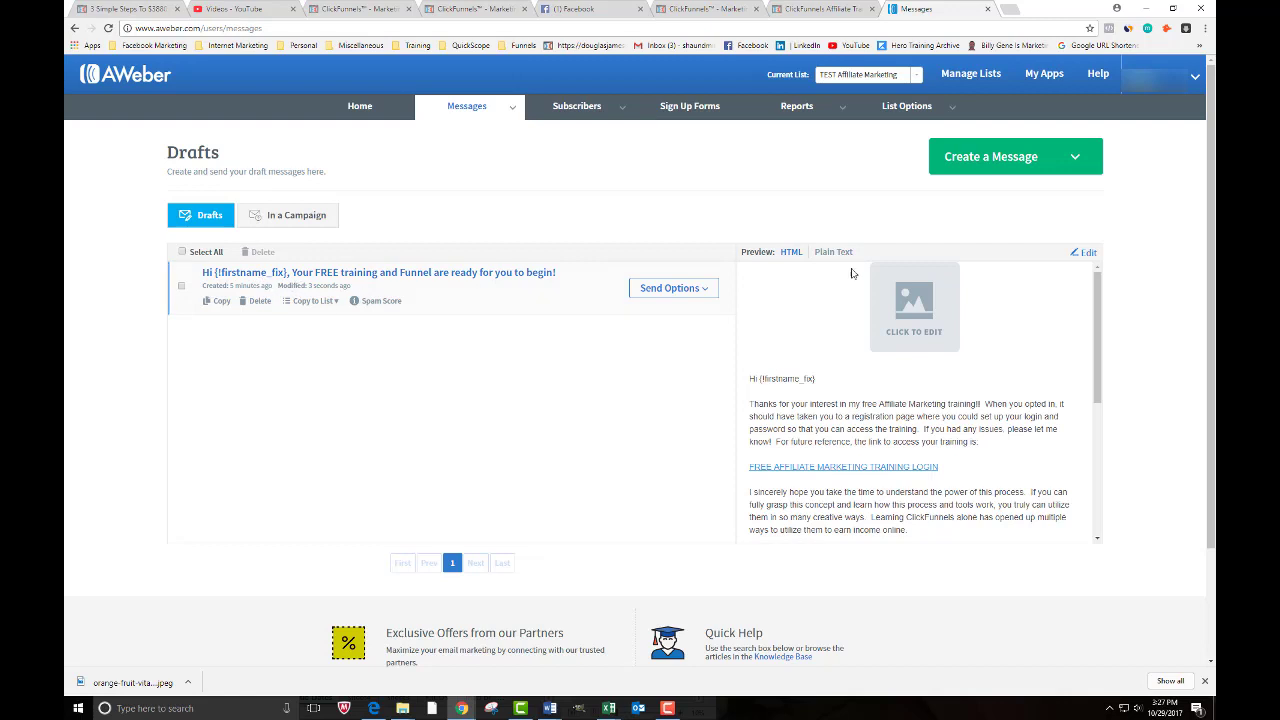
# - Create a new drag-and-drop email with the subject 'Email 2' and save it as a draft
pyautogui.click(1018, 163)
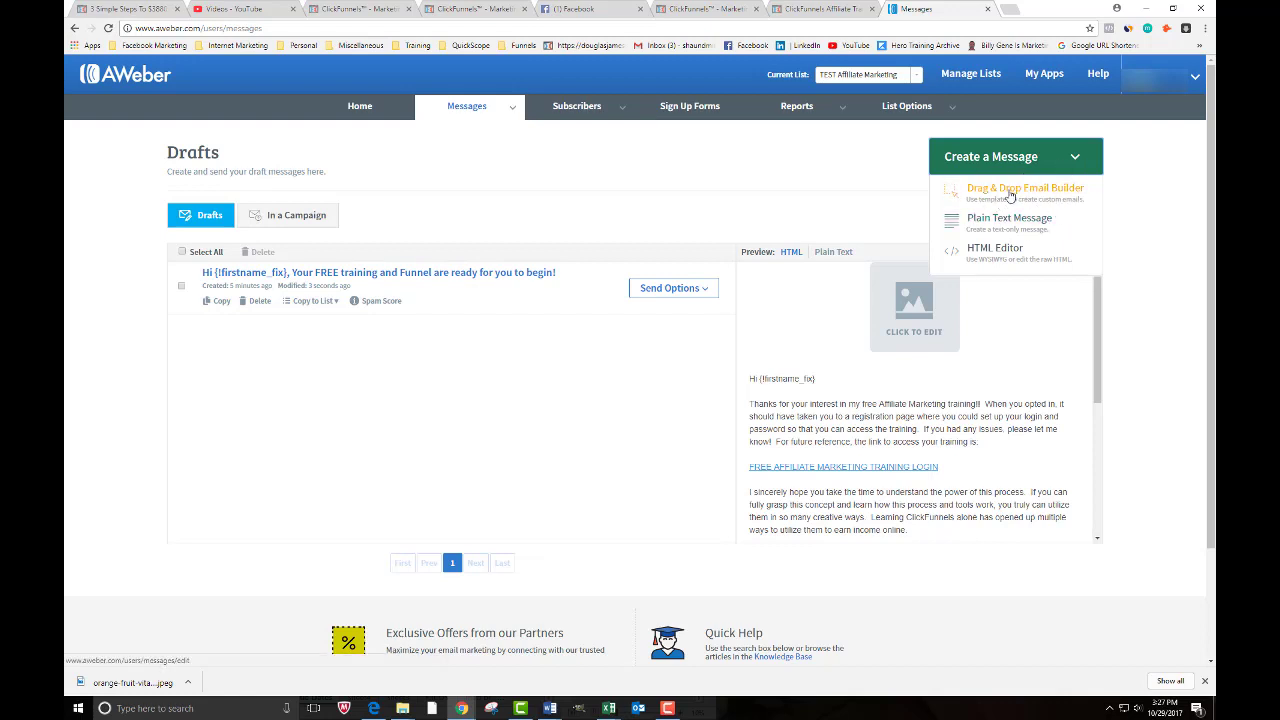
pyautogui.click(1010, 194)
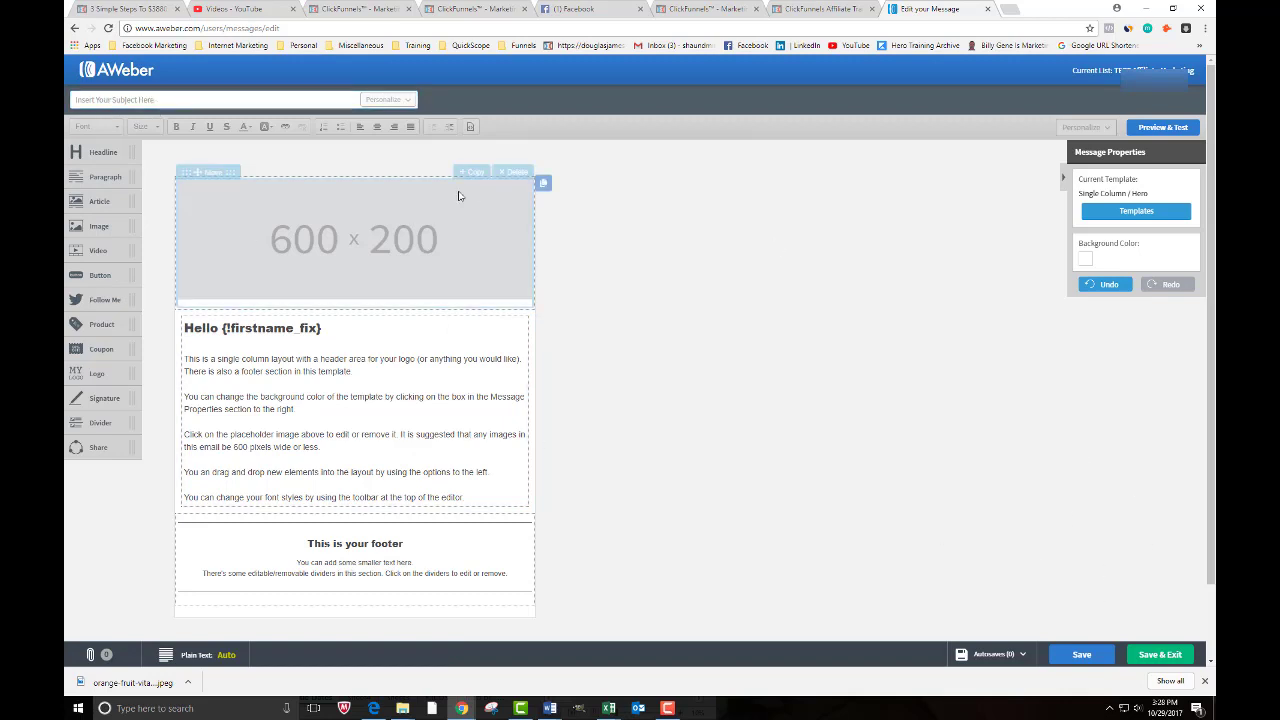
pyautogui.click(201, 101)
pyautogui.write('eMAI')
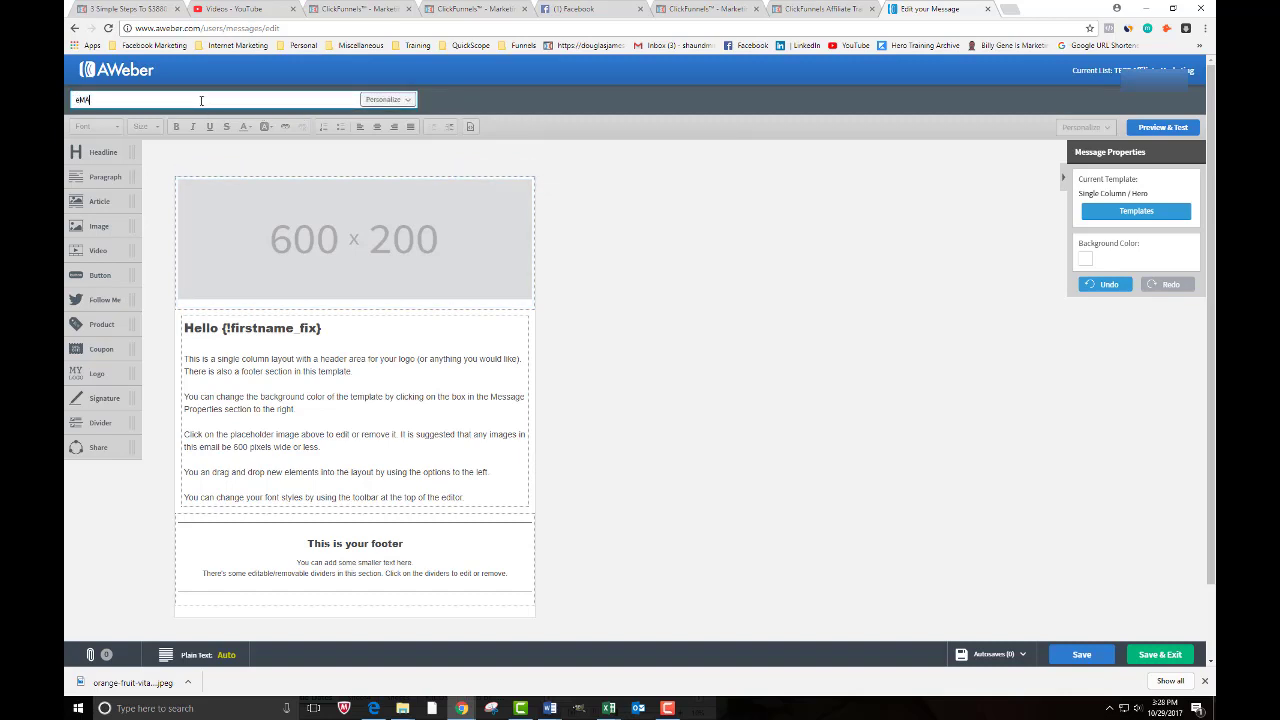
pyautogui.press('BackSpace')
pyautogui.press('BackSpace')
pyautogui.press('BackSpace')
pyautogui.write('Email 2')
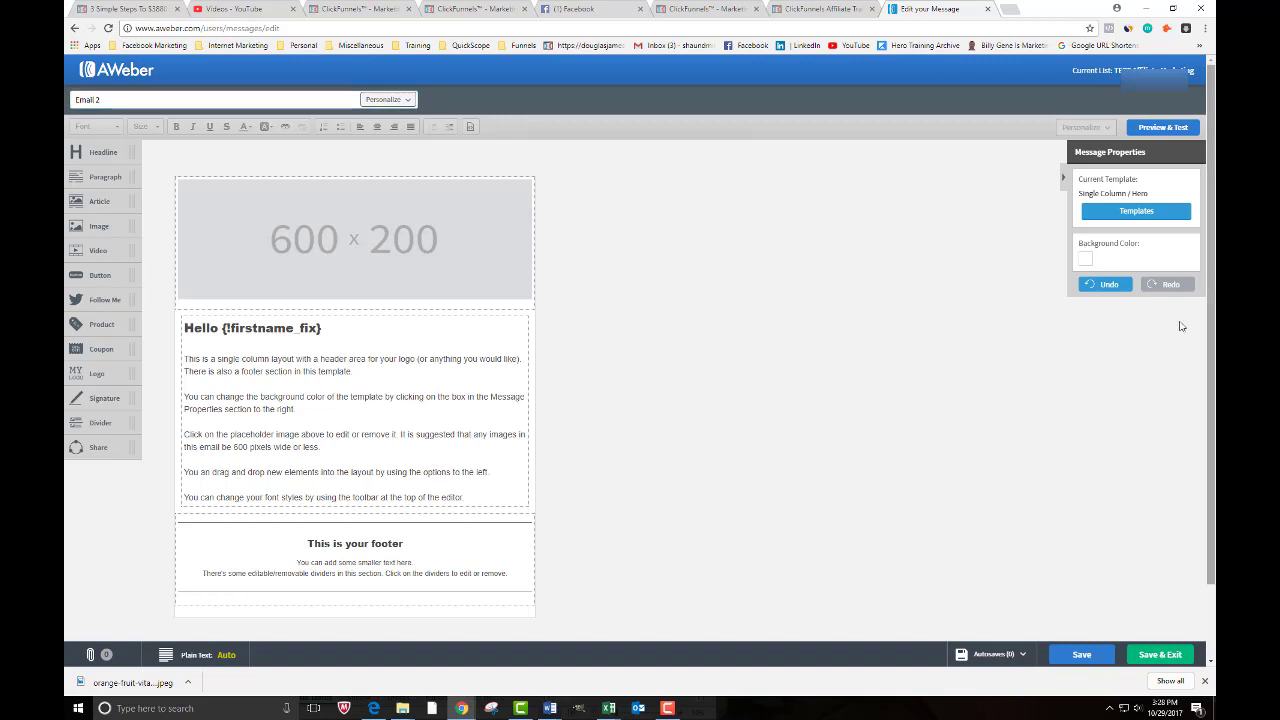
pyautogui.click(1139, 632)
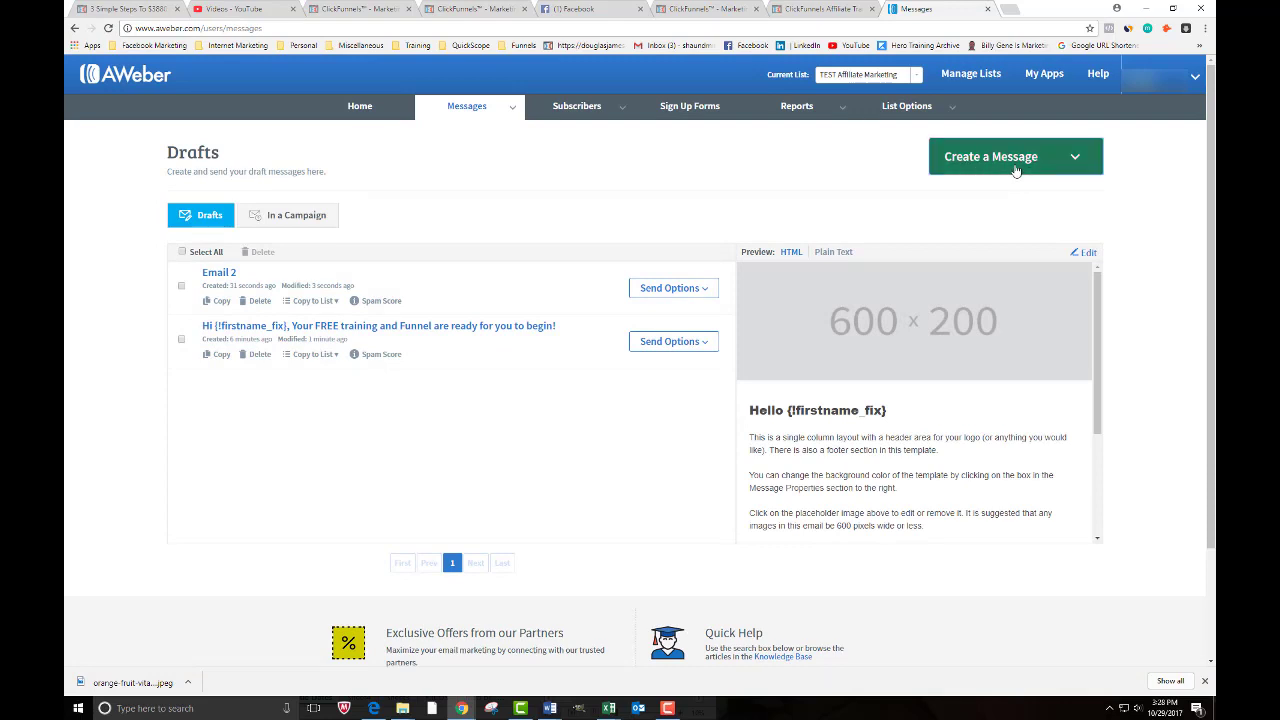
# - Create another drag-and-drop email with the subject 'Email 3' and save it to Drafts
pyautogui.click(982, 168)
pyautogui.click(954, 194)
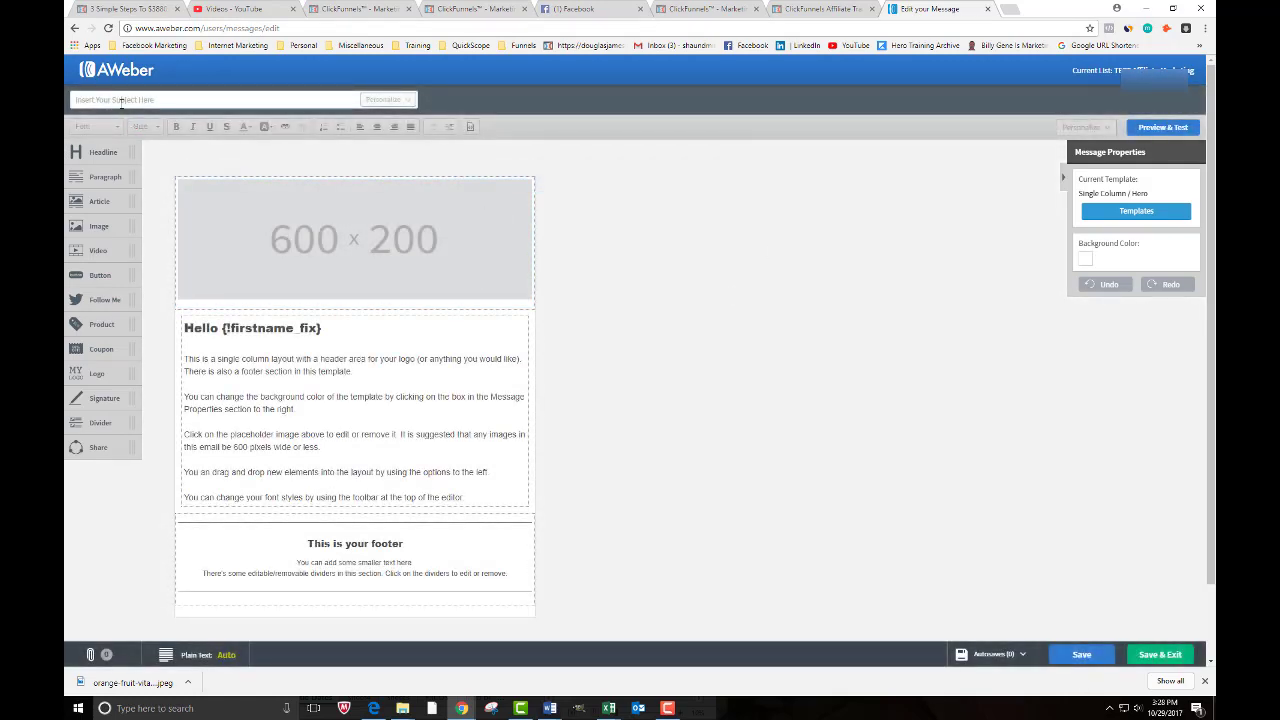
pyautogui.click(120, 100)
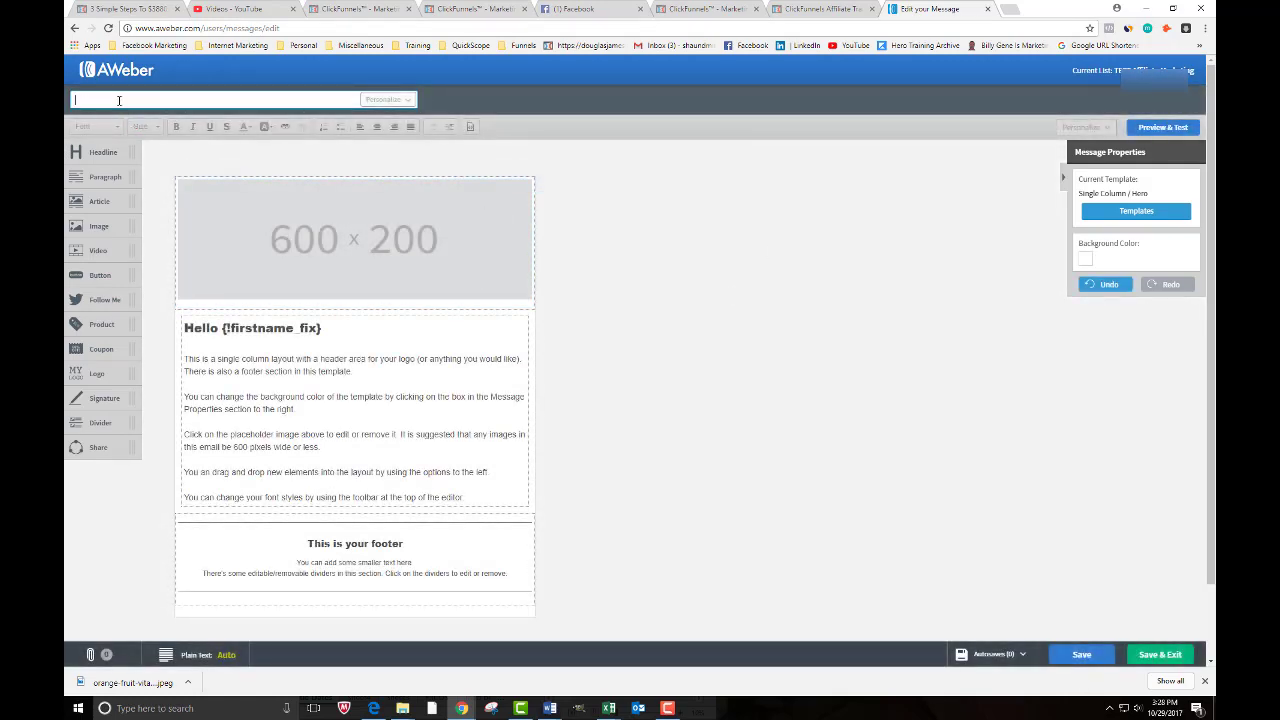
pyautogui.write('D')
pyautogui.press('BackSpace')
pyautogui.write('Email 3')
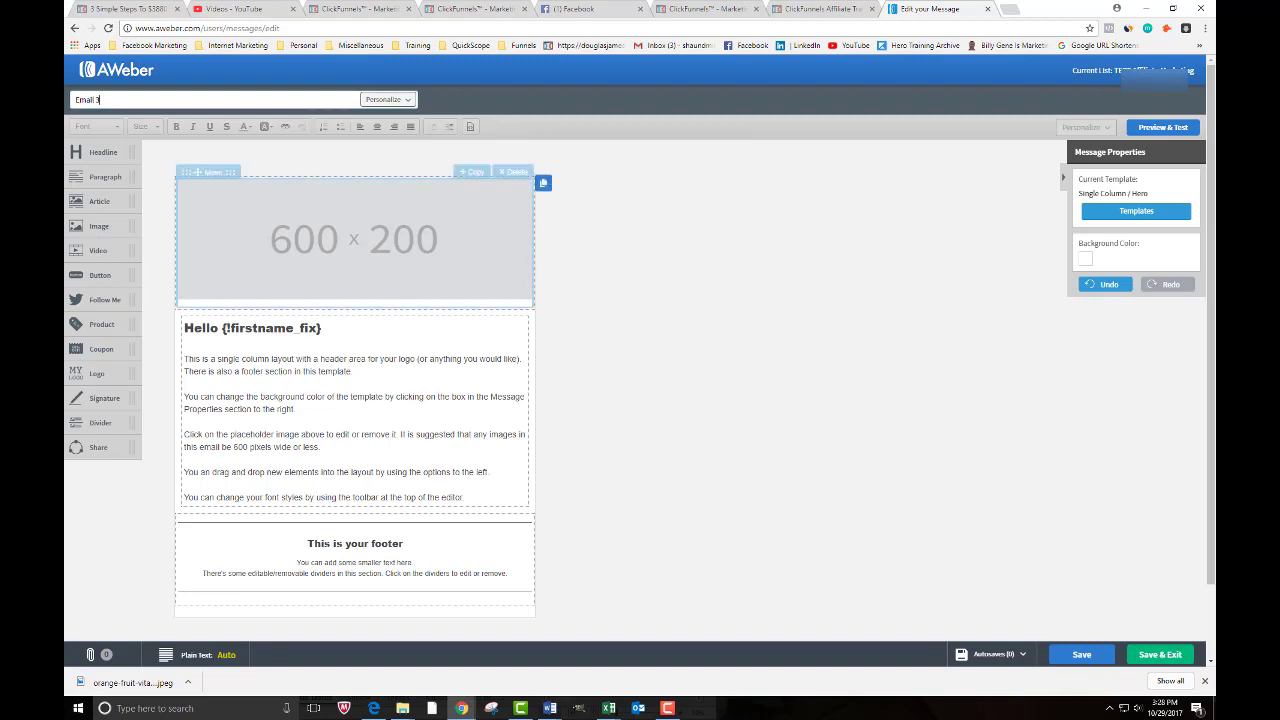
pyautogui.click(1161, 658)
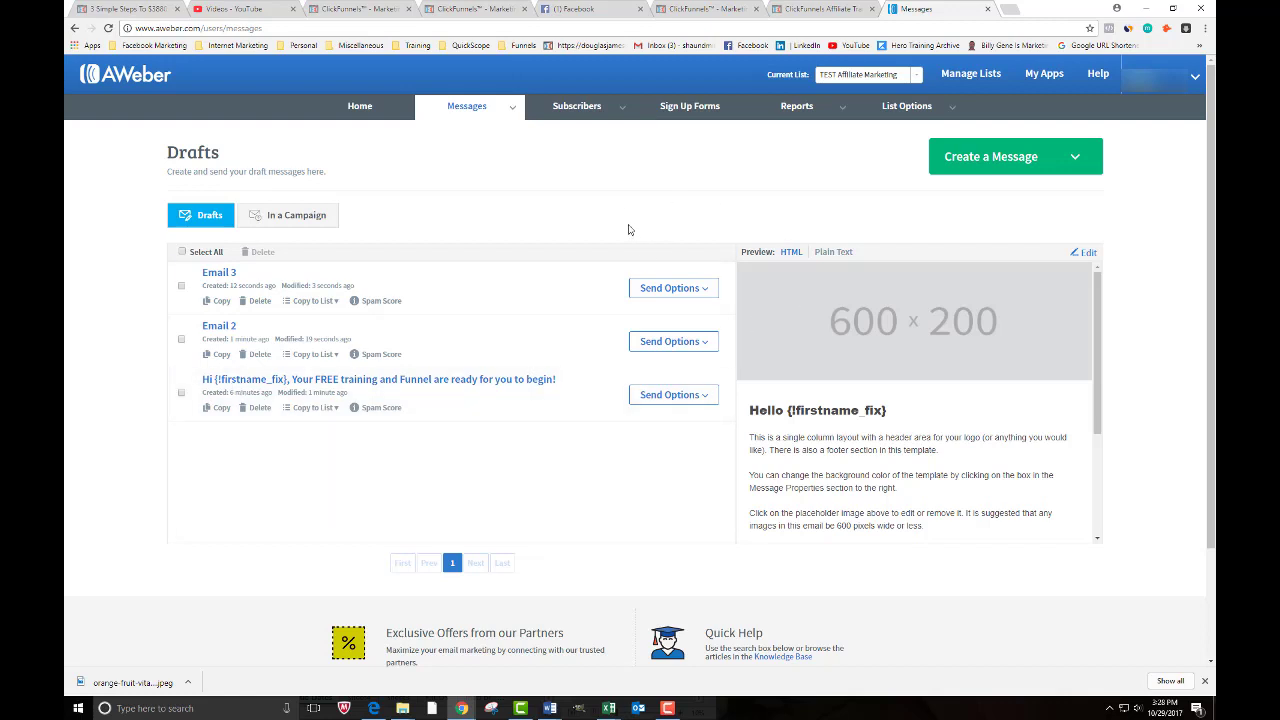
# - Create a new campaign named 'ClickFunnels Affiliate Program' from the Campaigns list
pyautogui.moveTo(466, 108)
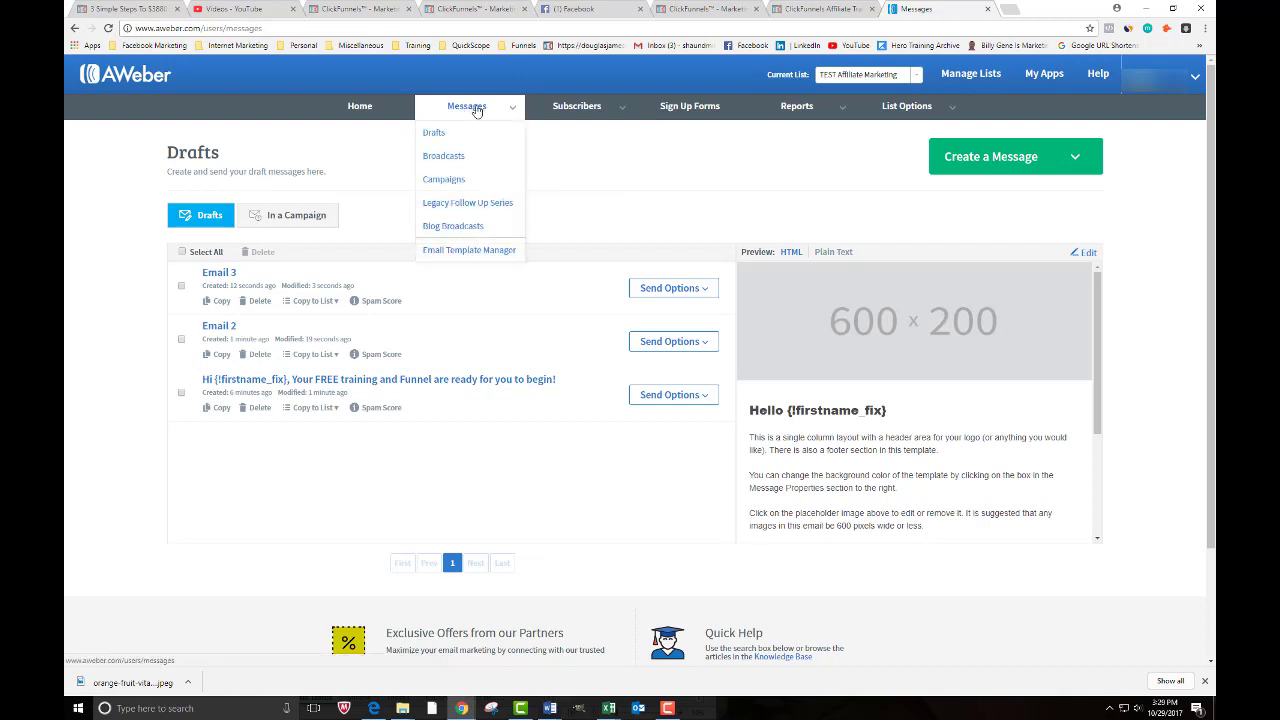
pyautogui.click(445, 180)
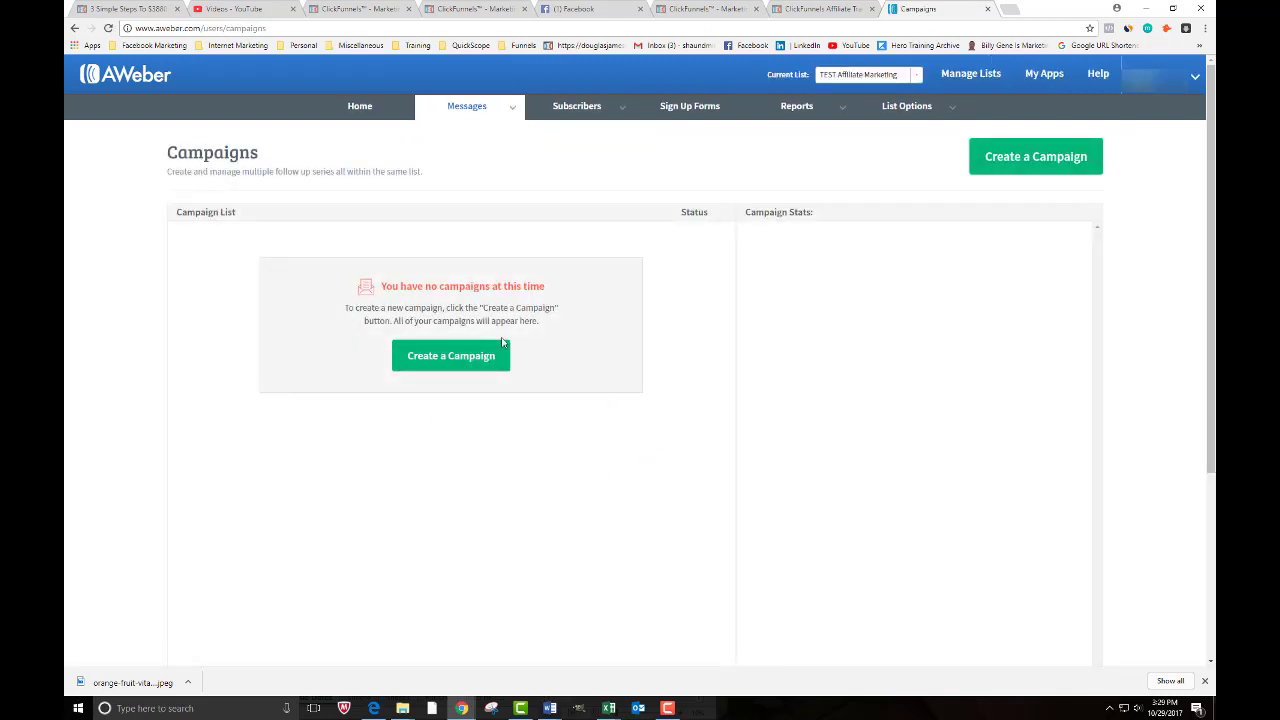
pyautogui.click(441, 357)
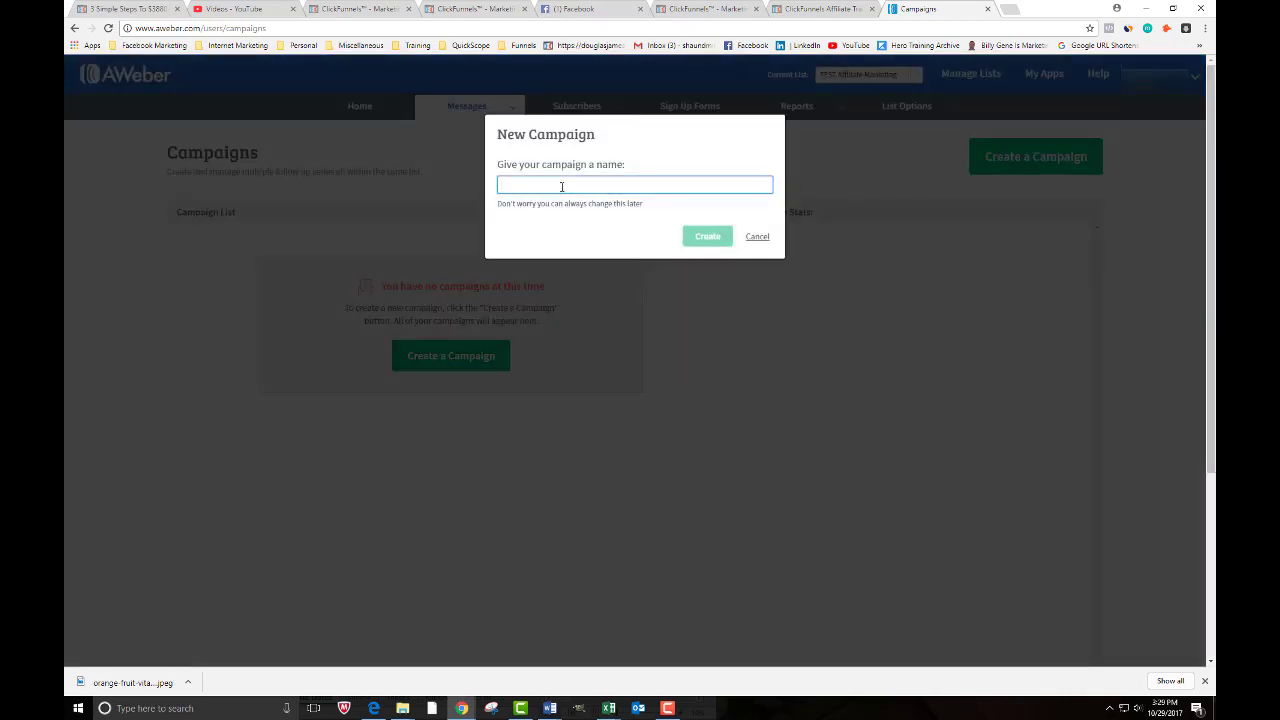
pyautogui.write('Clic')
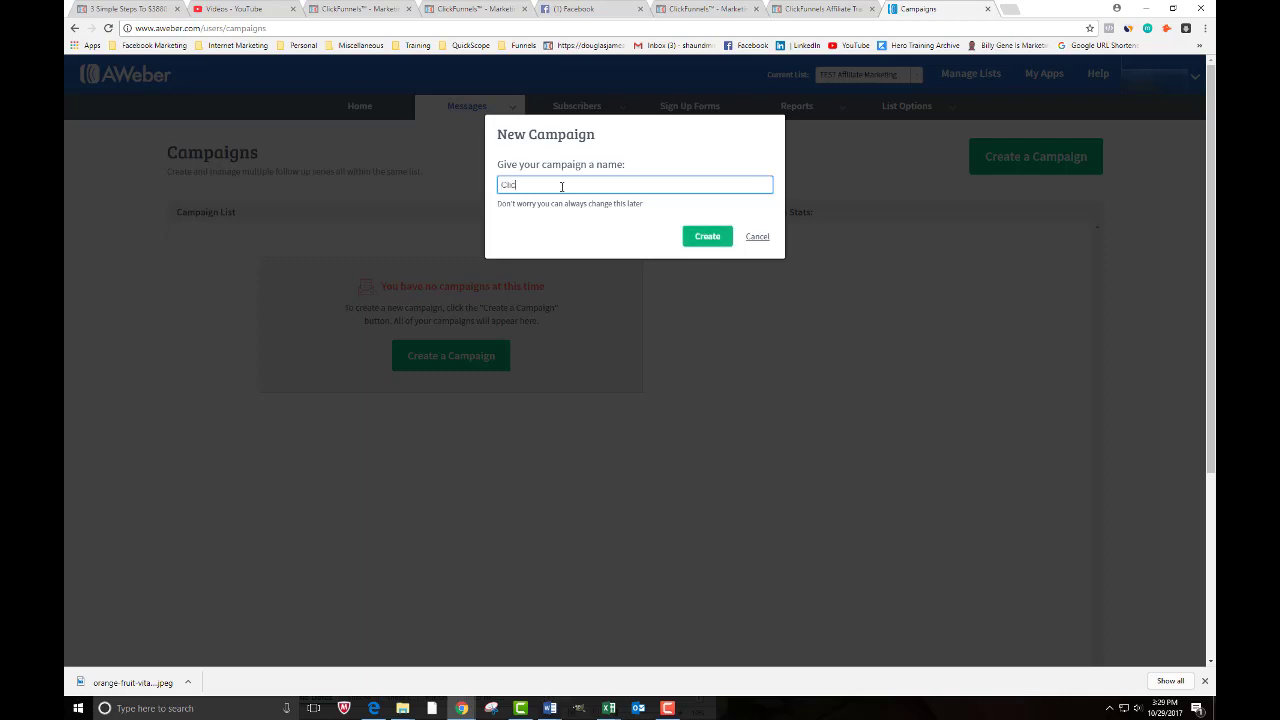
pyautogui.write('kFunnels AFfiliate P')
pyautogui.press('BackSpace')
pyautogui.write('f')
pyautogui.click(702, 240)
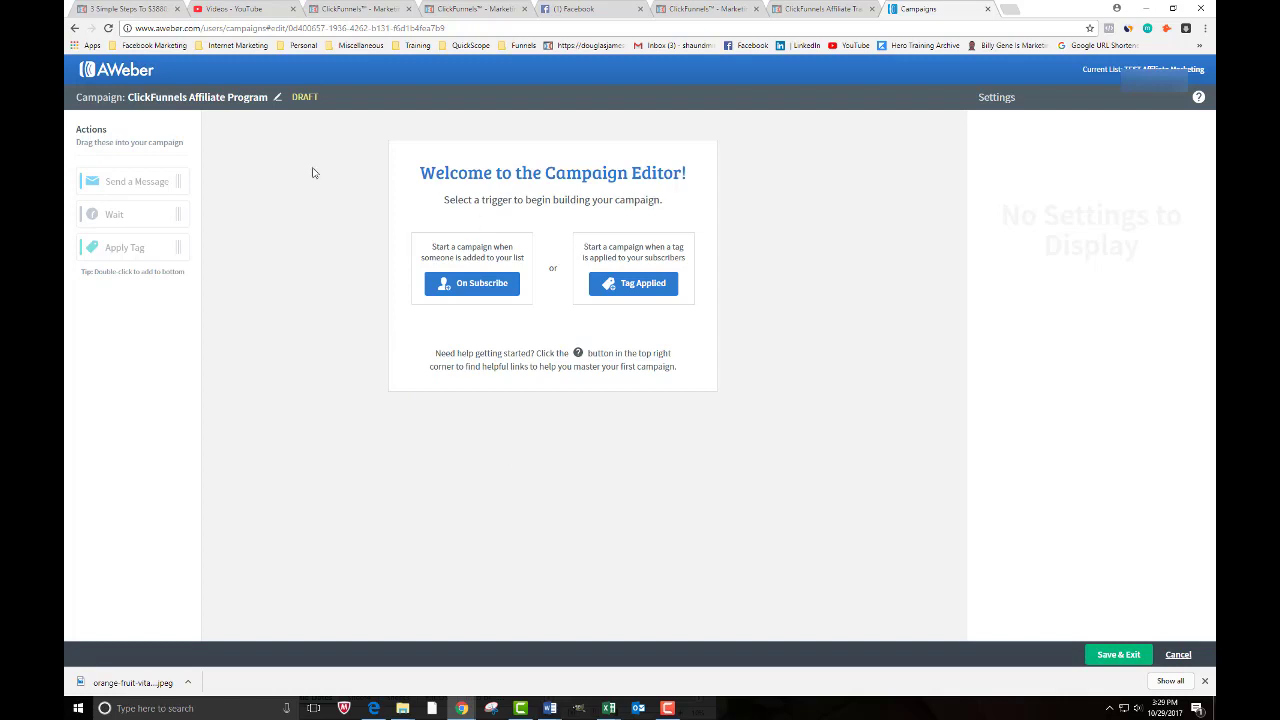
# - Set the campaign's starting trigger to On Subscribe
pyautogui.moveTo(432, 252); pyautogui.dragTo(511, 249)
pyautogui.moveTo(427, 258); pyautogui.dragTo(521, 259)
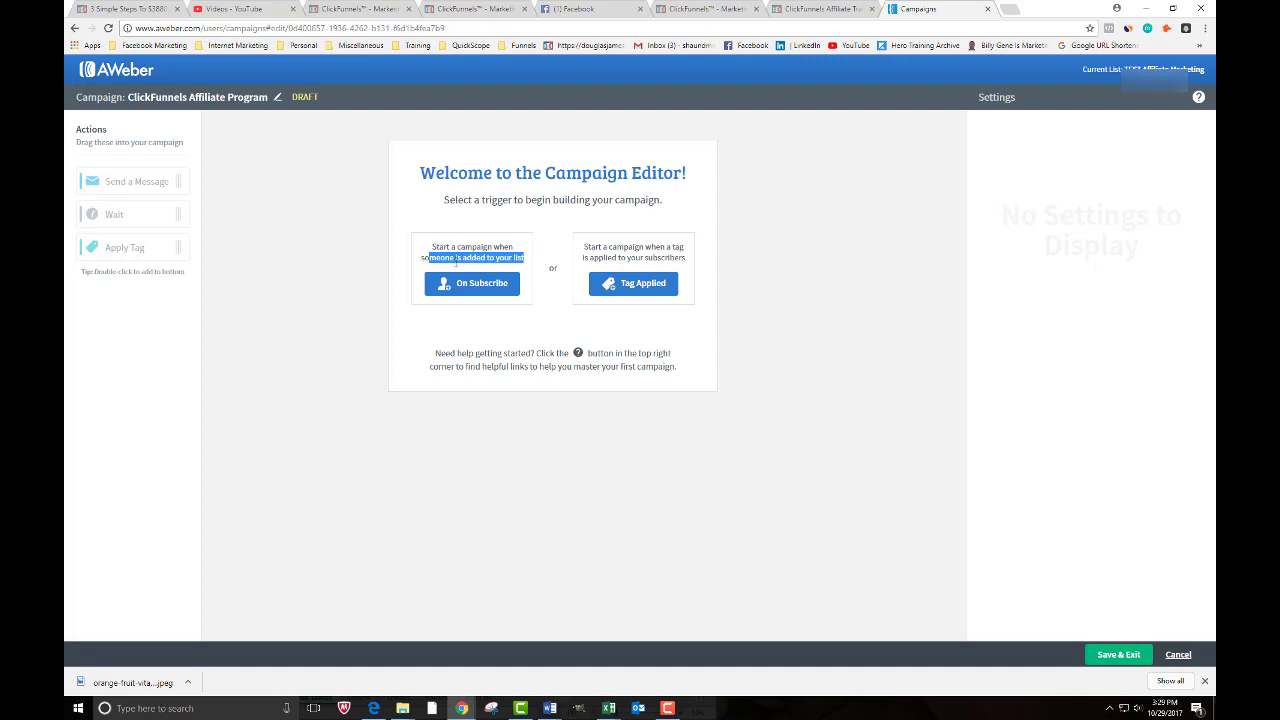
pyautogui.click(481, 290)
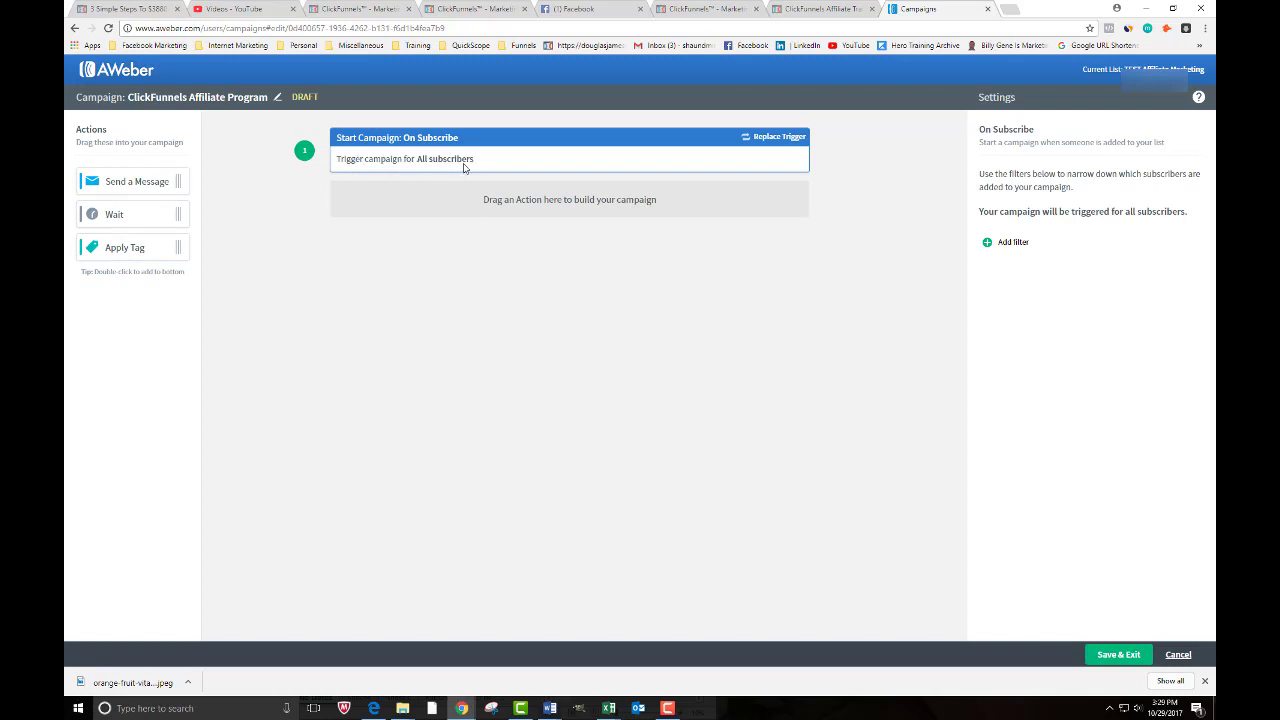
# - Add a Send Message step that sends the FREE training welcome email draft
pyautogui.moveTo(123, 182); pyautogui.dragTo(378, 205)
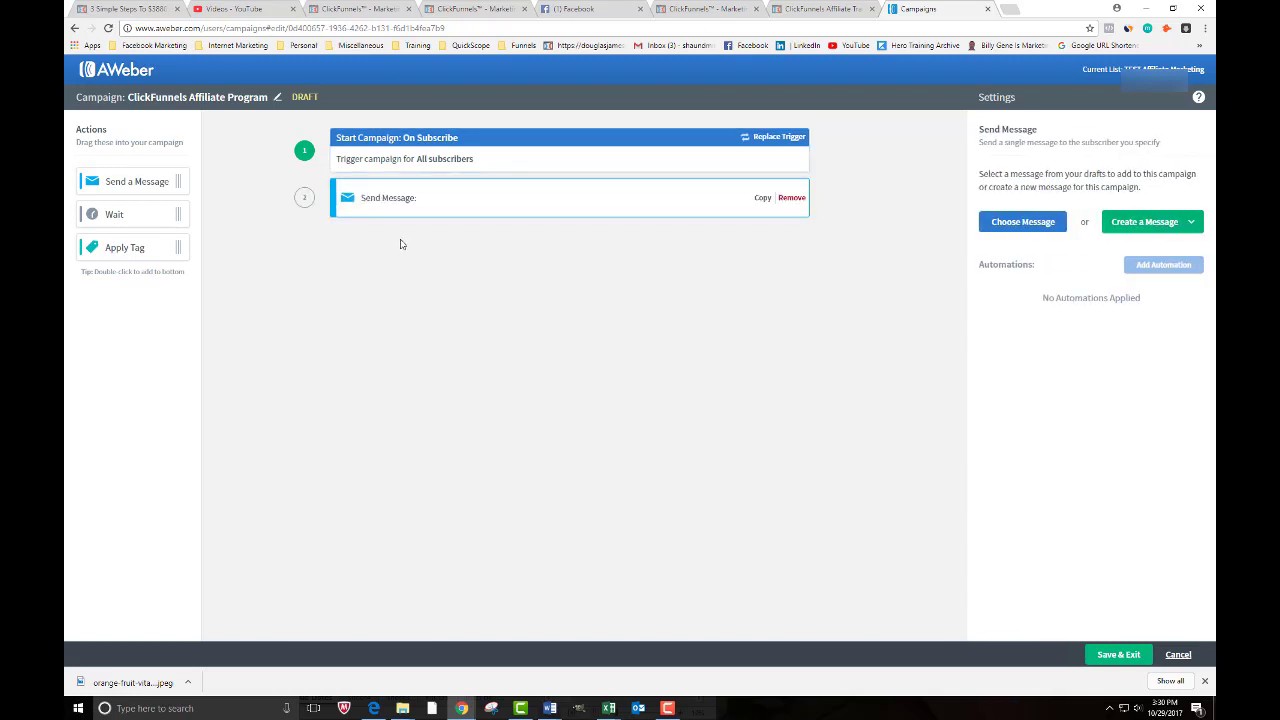
pyautogui.click(1036, 227)
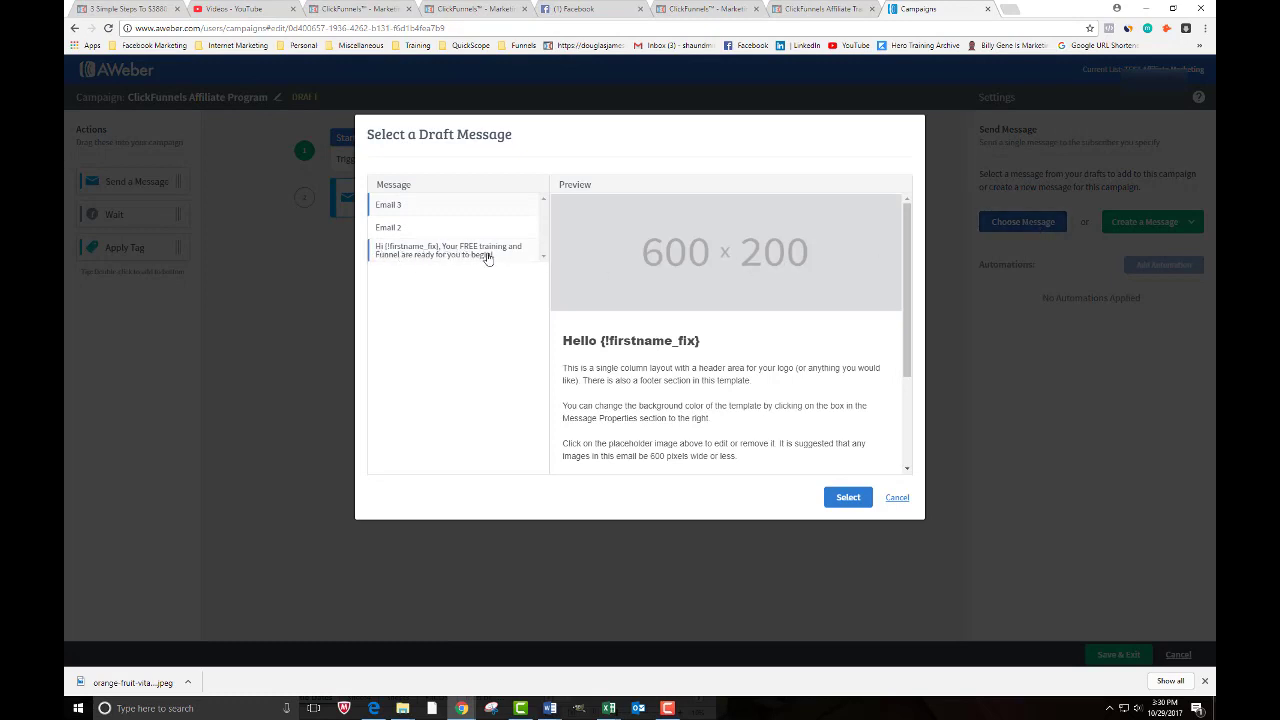
pyautogui.click(449, 255)
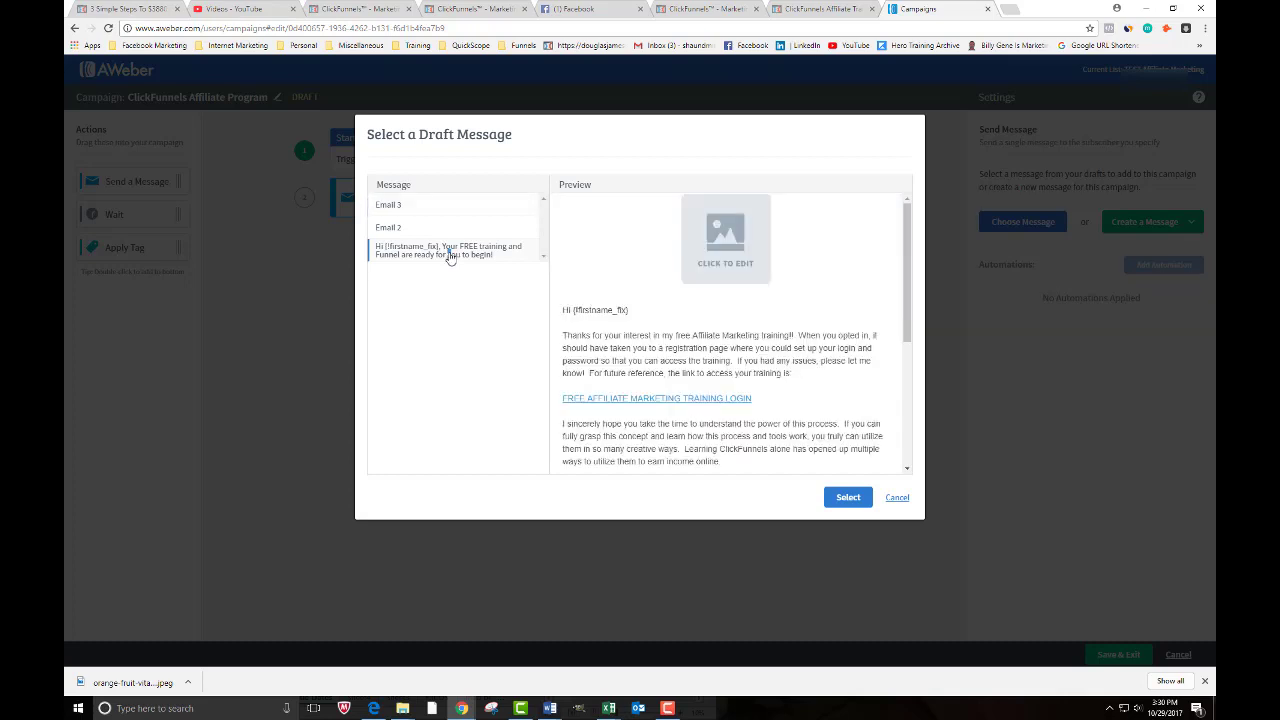
pyautogui.click(836, 497)
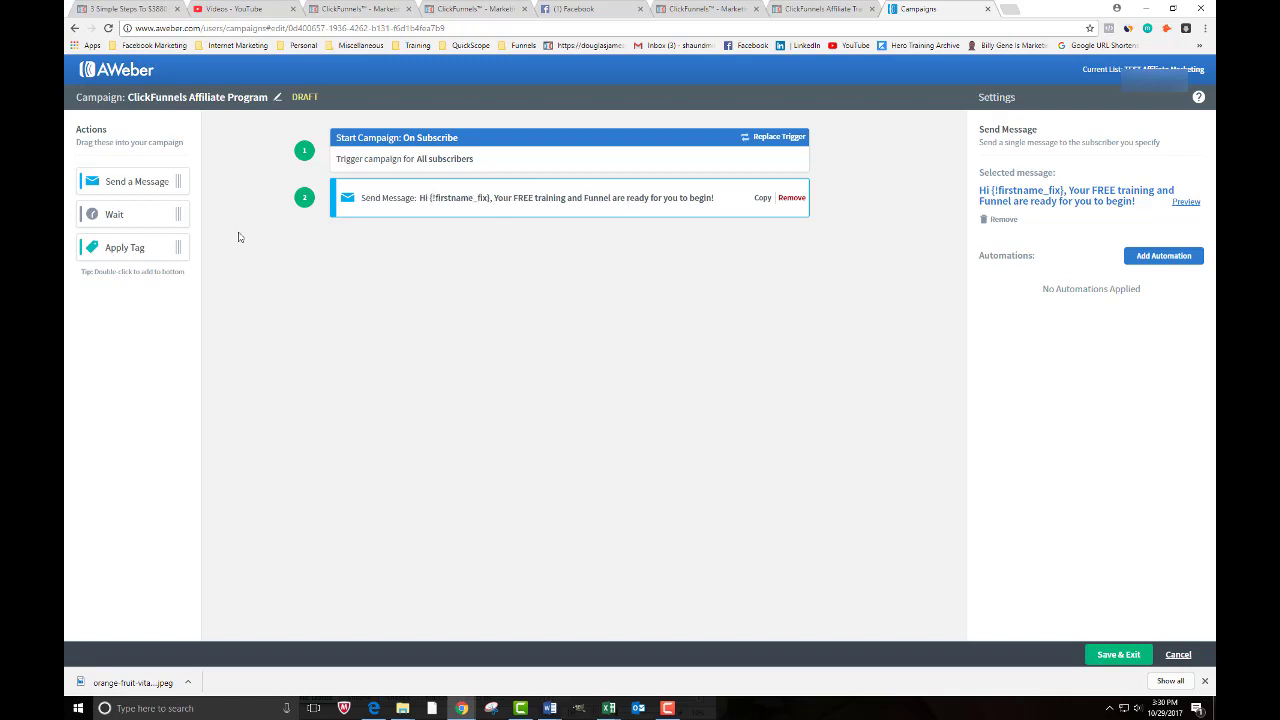
# - Add a 1-day wait step followed by a Send Message step using Email 2
pyautogui.moveTo(171, 221); pyautogui.dragTo(372, 242)
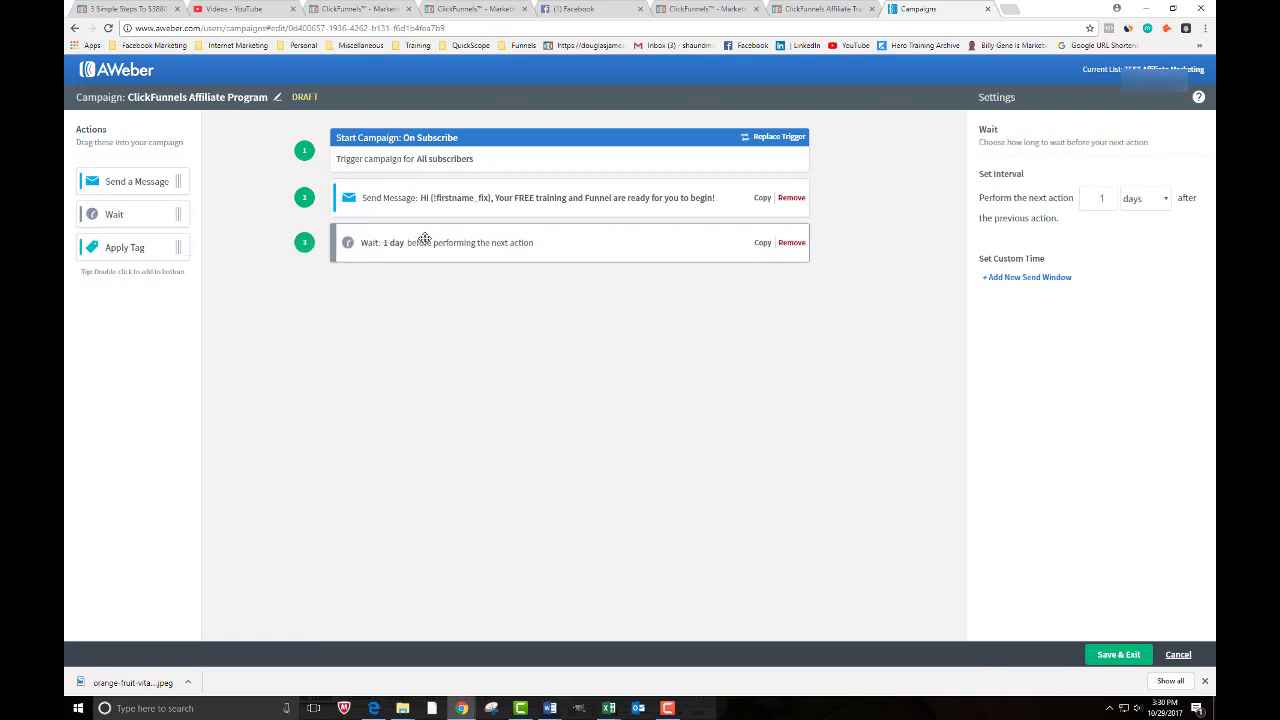
pyautogui.click(1167, 203)
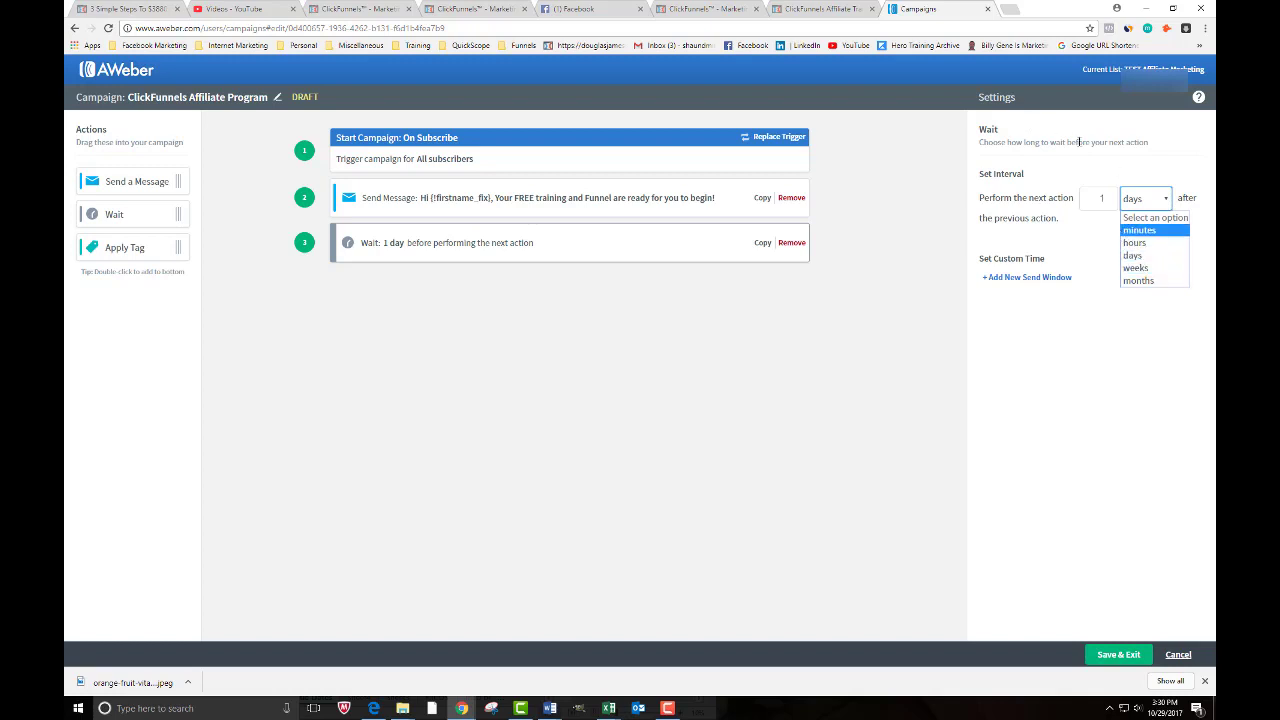
pyautogui.click(1079, 142)
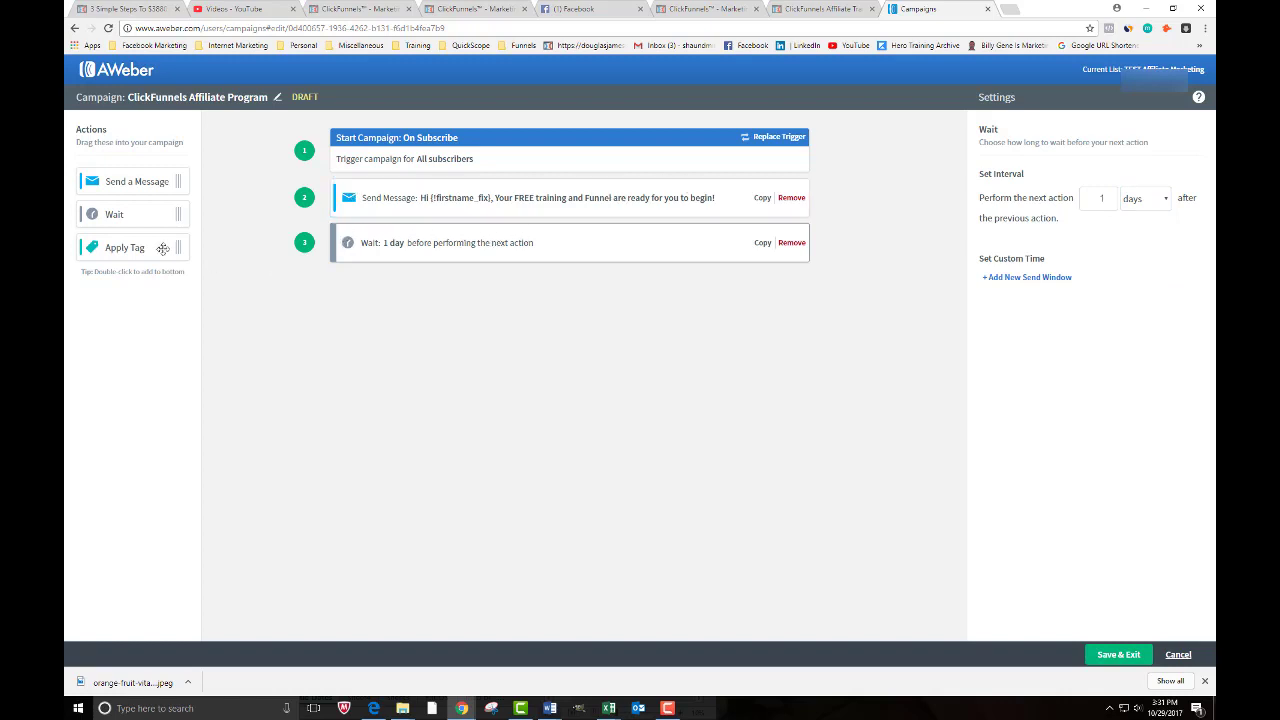
pyautogui.moveTo(128, 184); pyautogui.dragTo(400, 293)
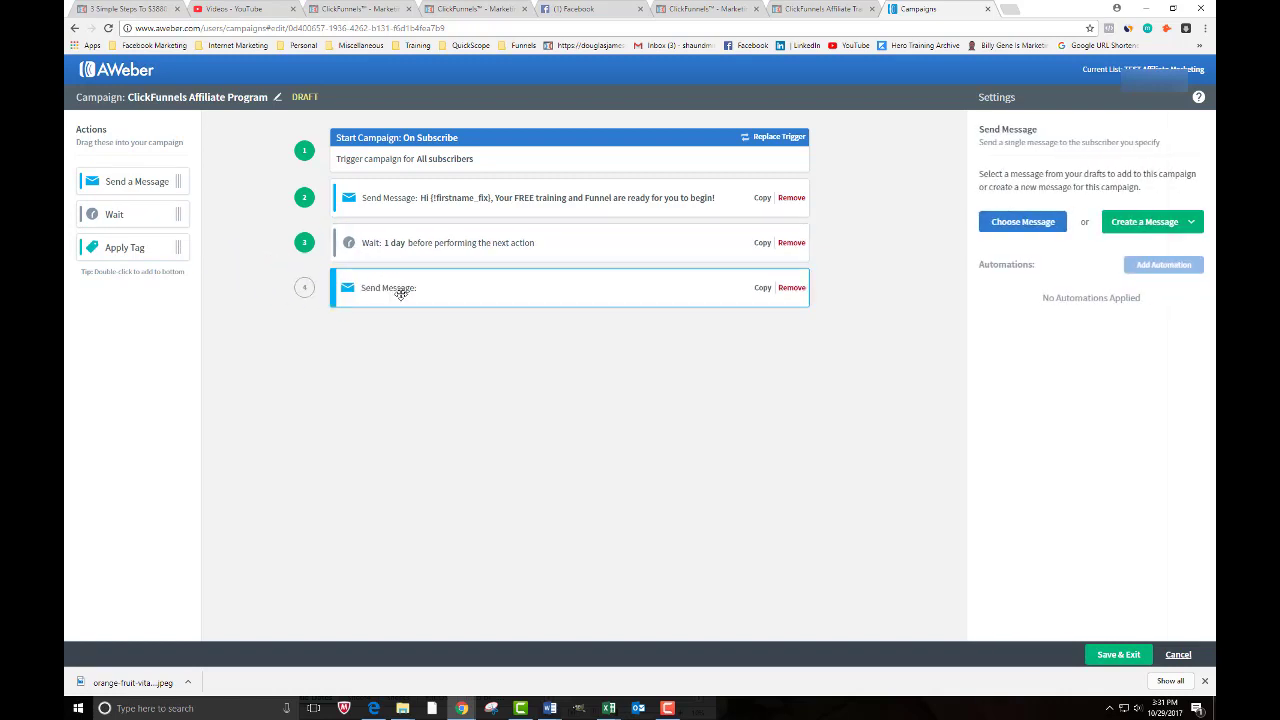
pyautogui.click(1023, 222)
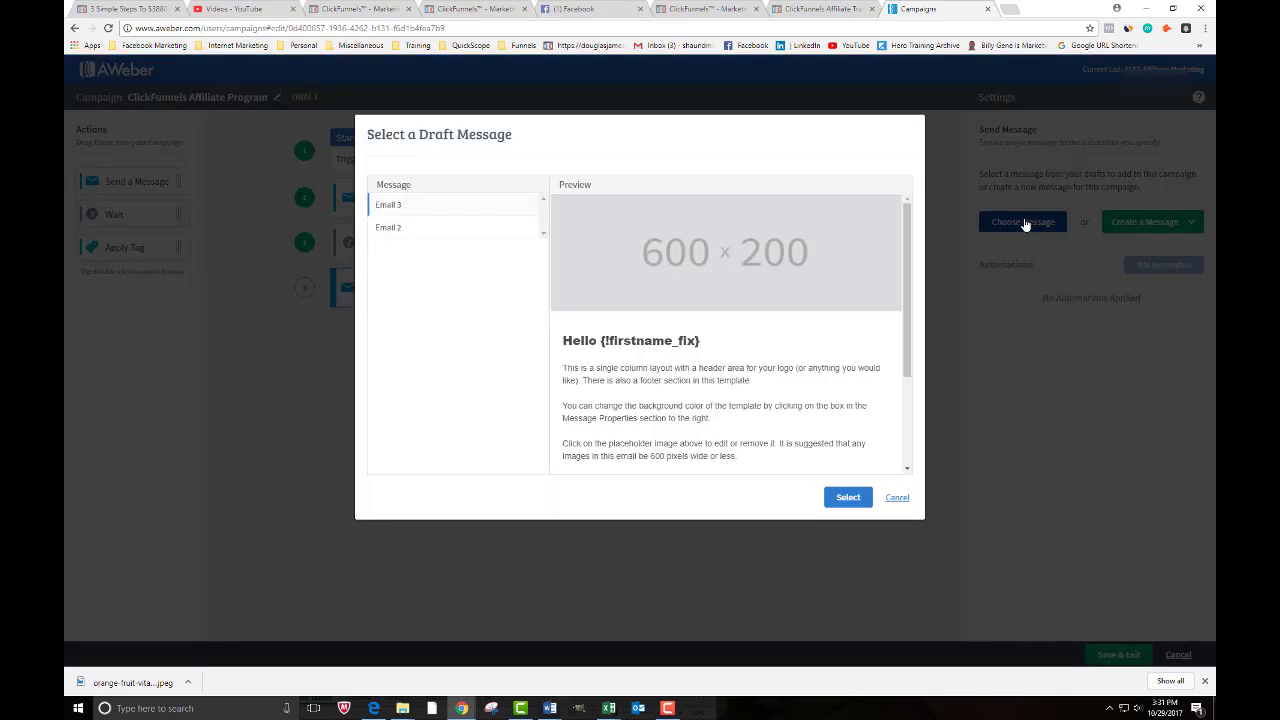
pyautogui.click(845, 497)
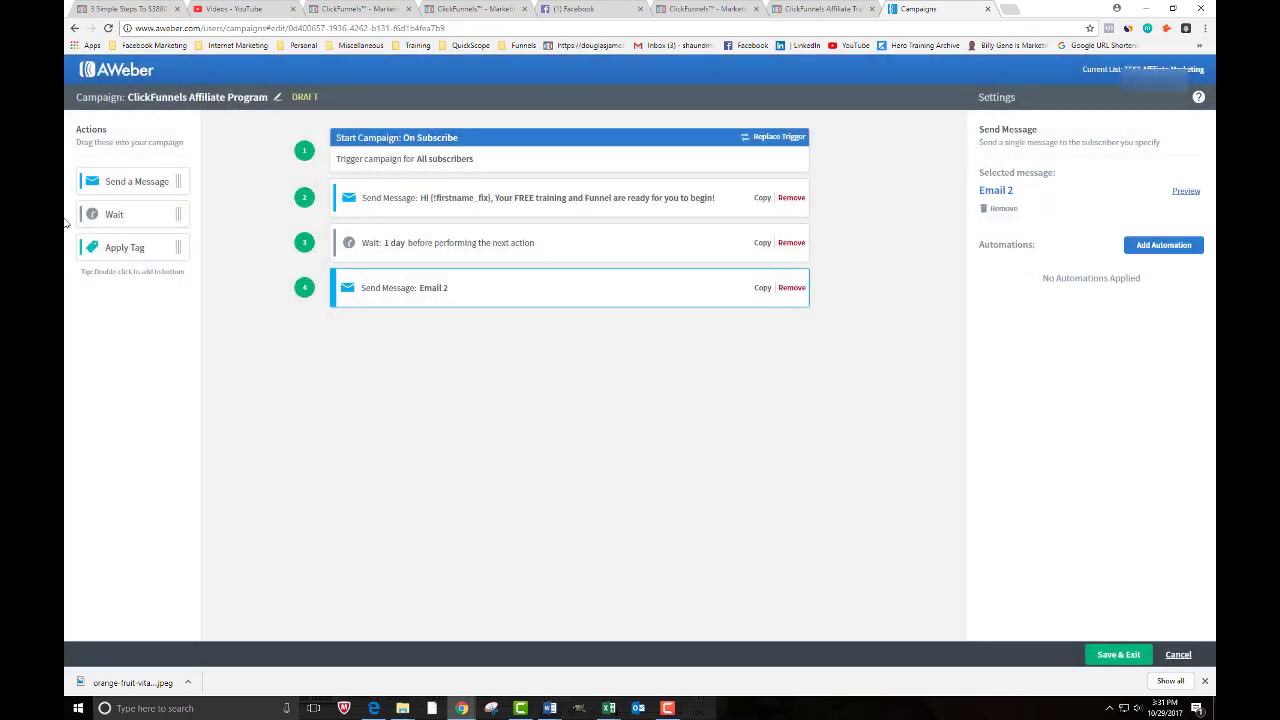
# - Add another 1-day wait and a final Send Message step using Email 3
pyautogui.moveTo(130, 214); pyautogui.dragTo(404, 330)
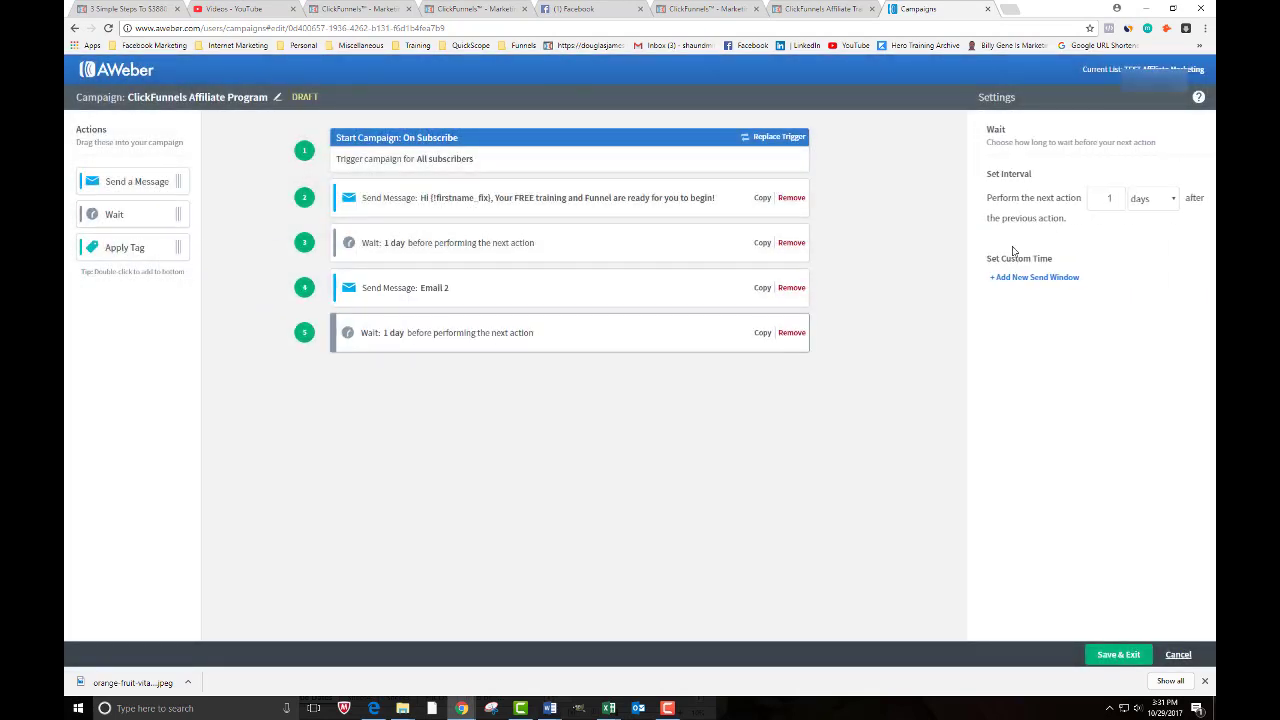
pyautogui.moveTo(132, 182); pyautogui.dragTo(400, 385)
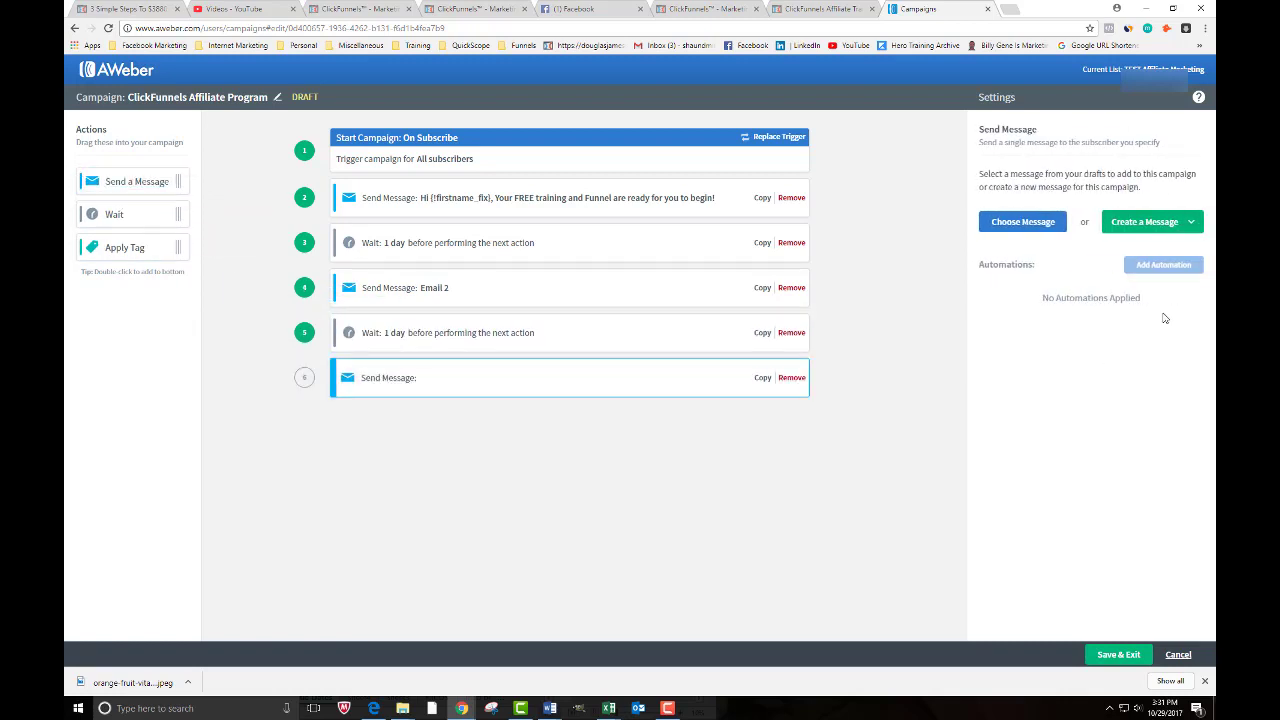
pyautogui.click(1040, 224)
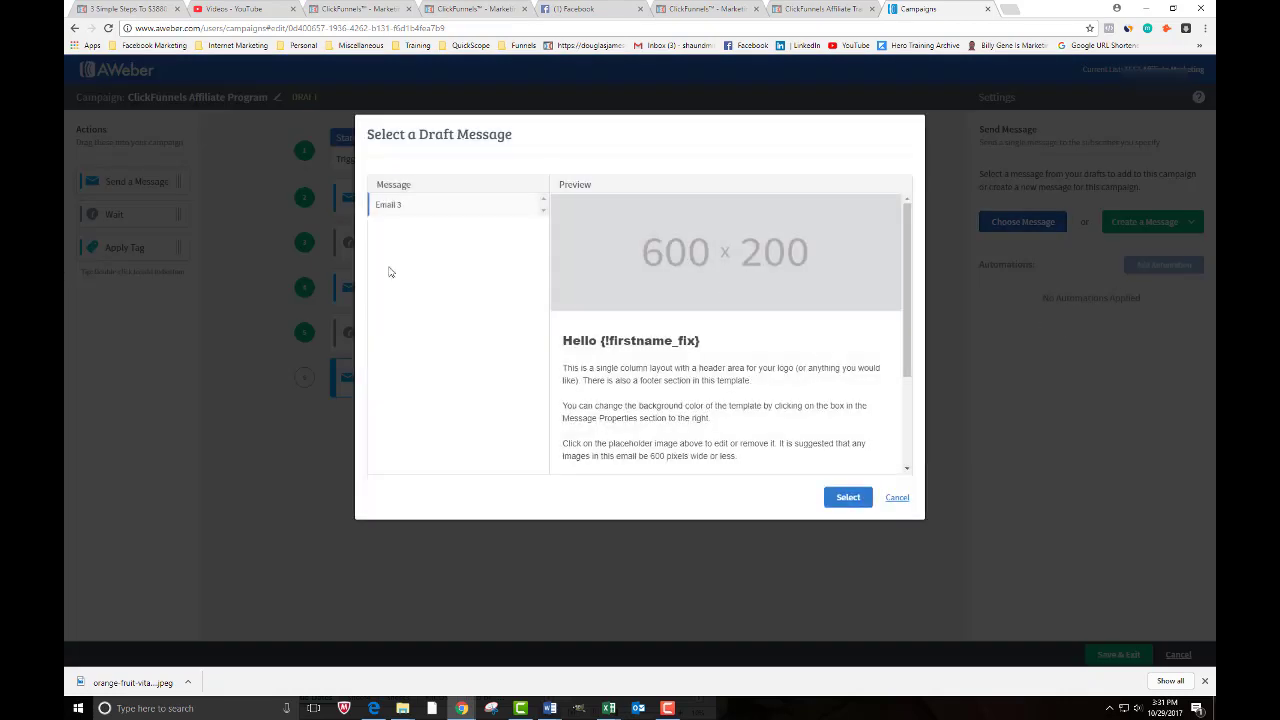
pyautogui.click(845, 497)
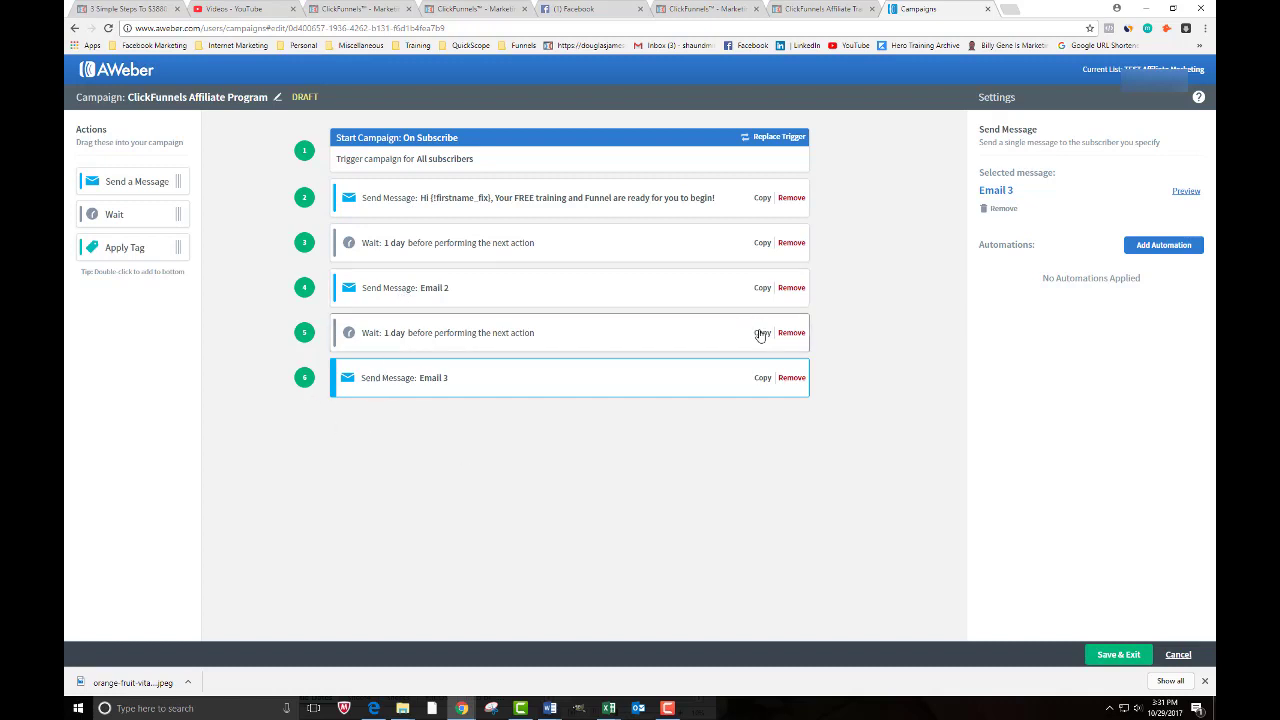
# - Save the ClickFunnels Affiliate Program campaign and click Activate in the Campaign List
pyautogui.click(1114, 657)
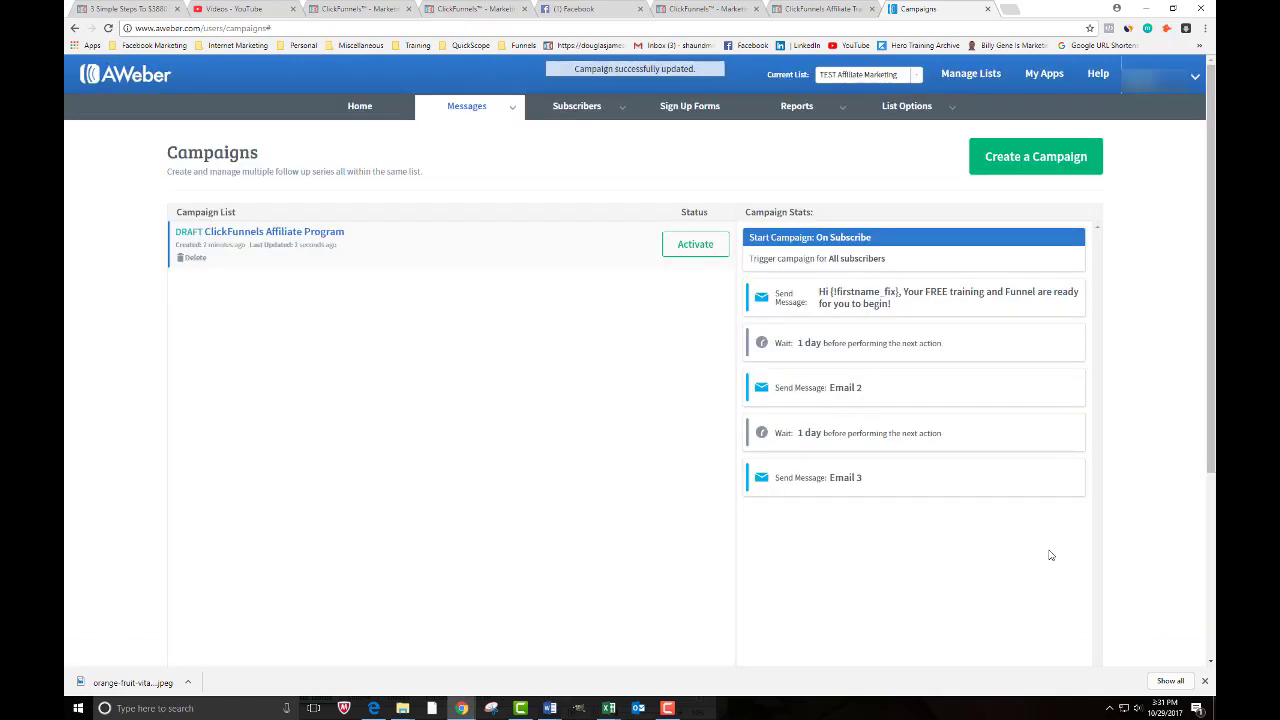
pyautogui.click(689, 247)
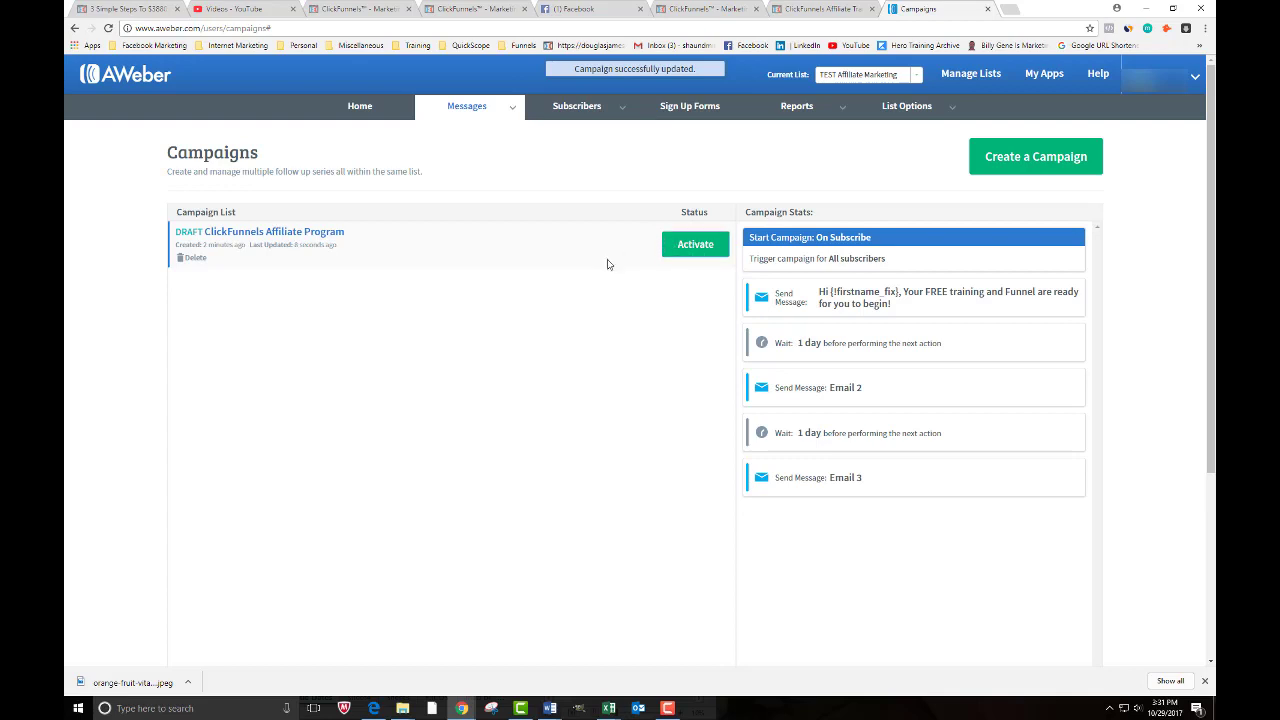